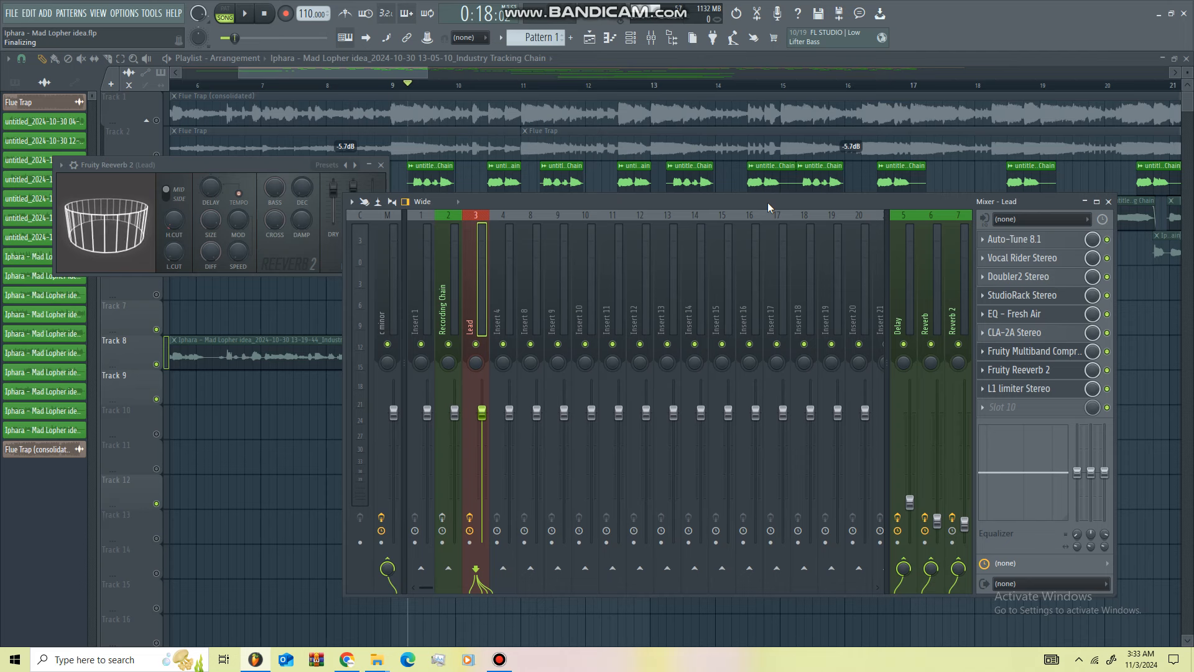
Step: Audition the processed vocal mix, and mute the Delay, Reverb, Reverb 2 and Lead mixer tracks
{"action": "key", "text": "space"}
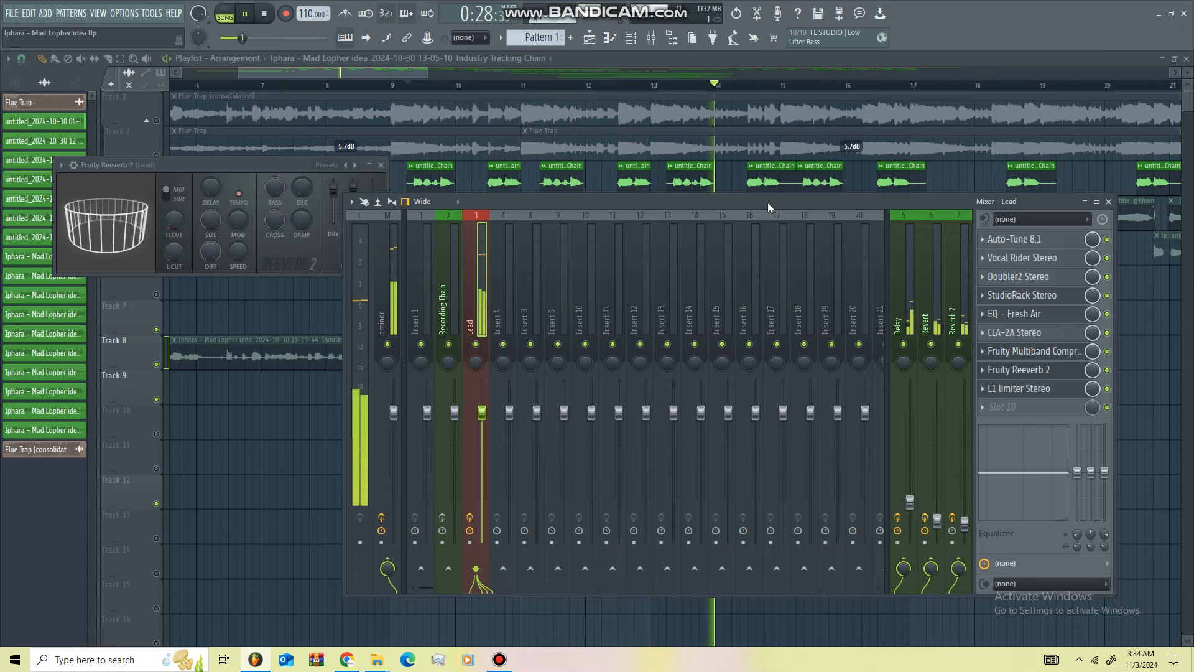
{"action": "key", "text": "space"}
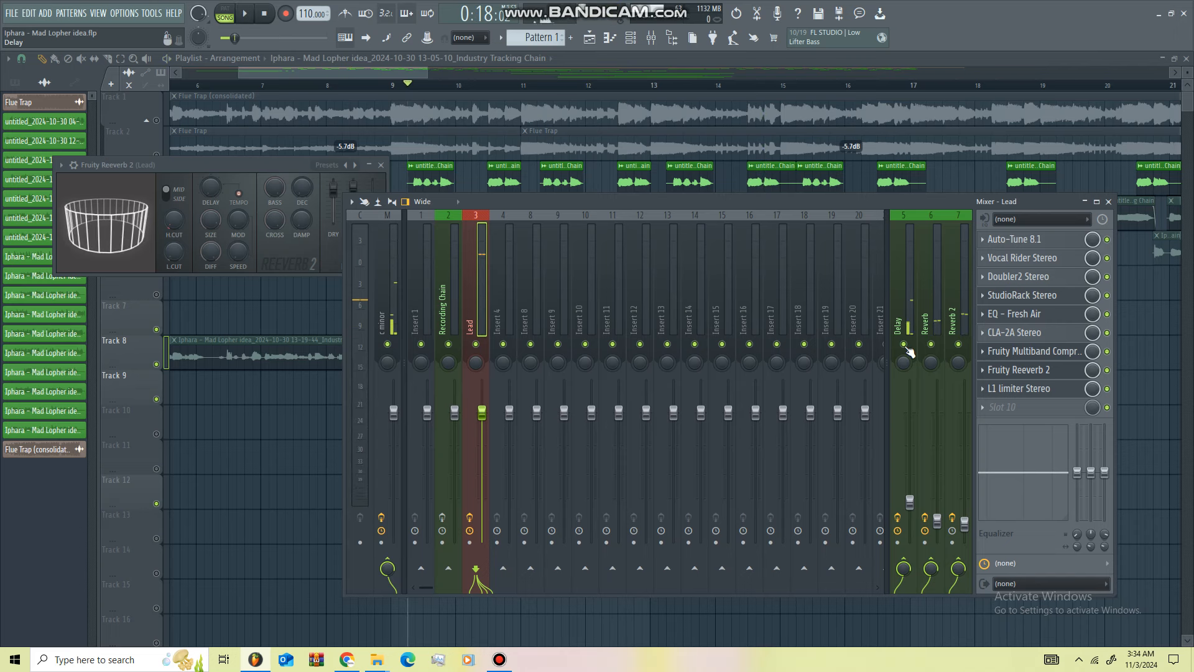
{"action": "left_click", "coordinate": [904, 345]}
{"action": "left_click", "coordinate": [931, 344]}
{"action": "left_click", "coordinate": [959, 345]}
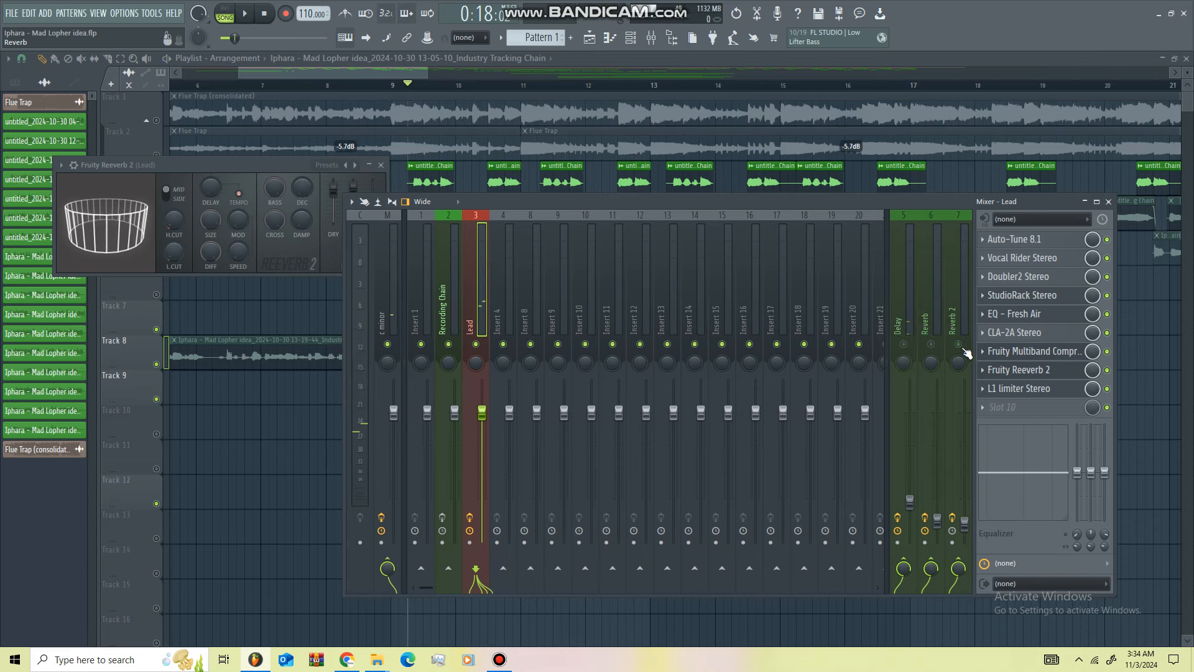
{"action": "left_click", "coordinate": [476, 345]}
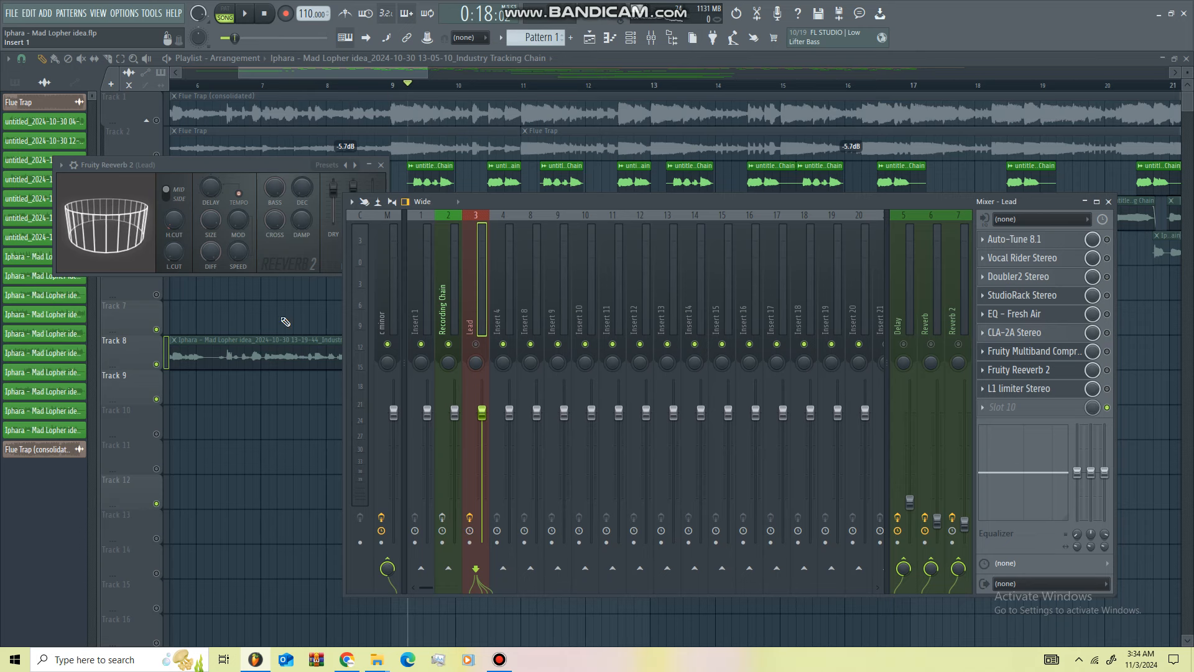
Step: Set the Recording Chain track's audio input to the mono source In 1
{"action": "left_click", "coordinate": [451, 321]}
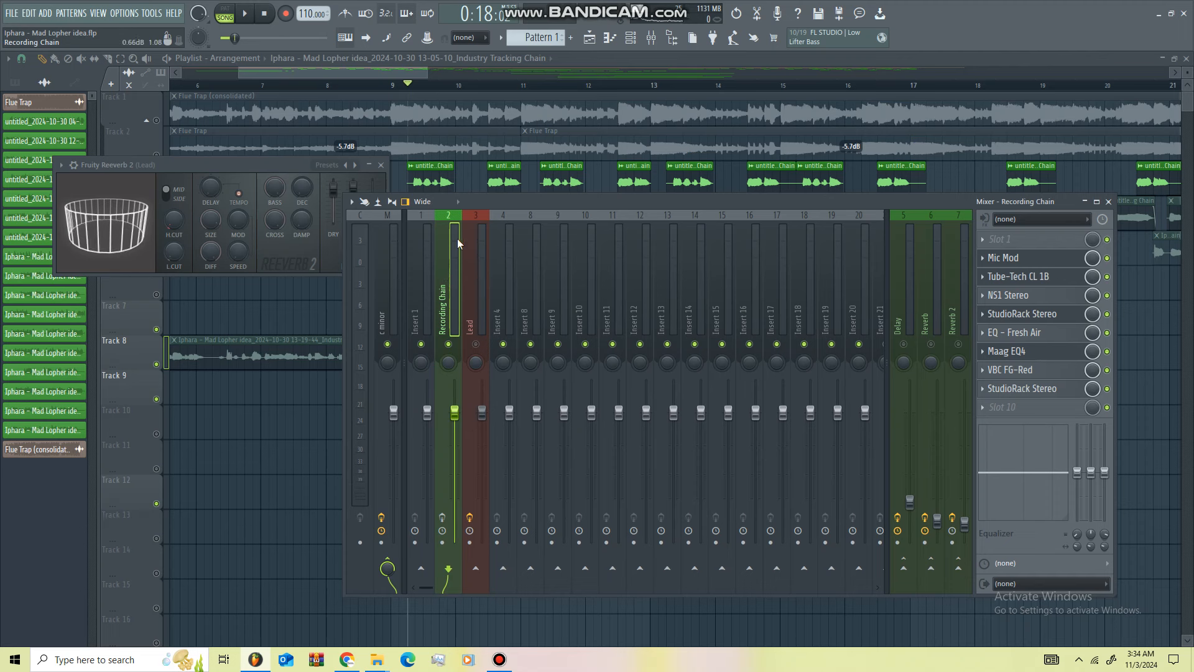
{"action": "left_click", "coordinate": [440, 516]}
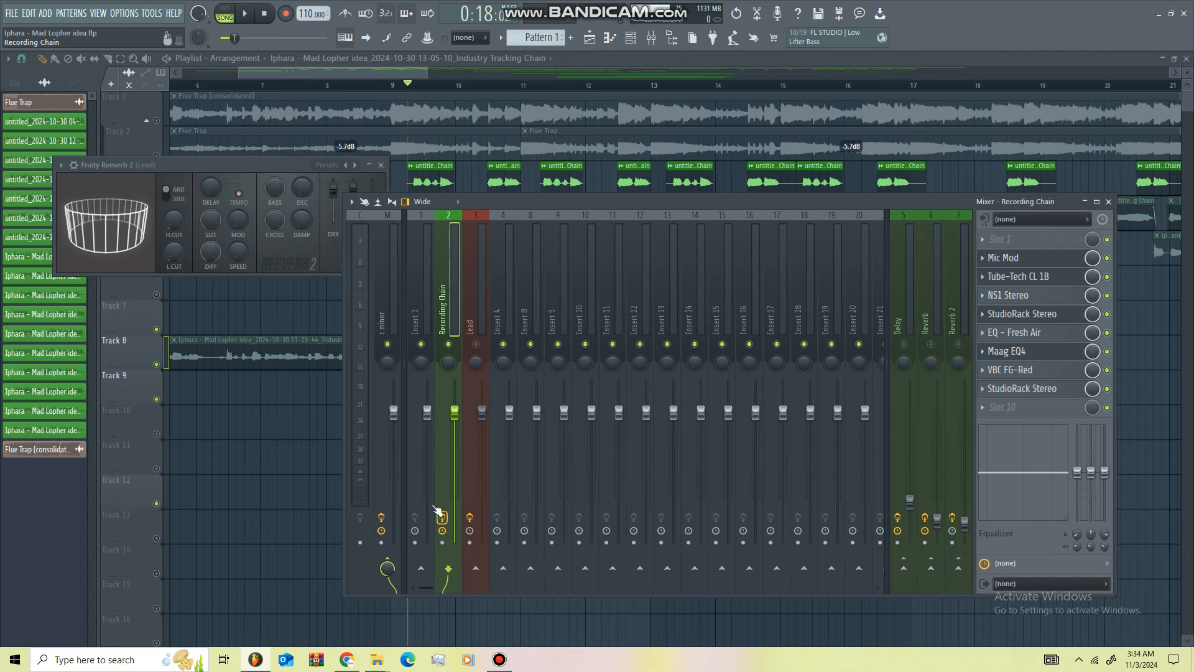
{"action": "left_click", "coordinate": [1043, 224]}
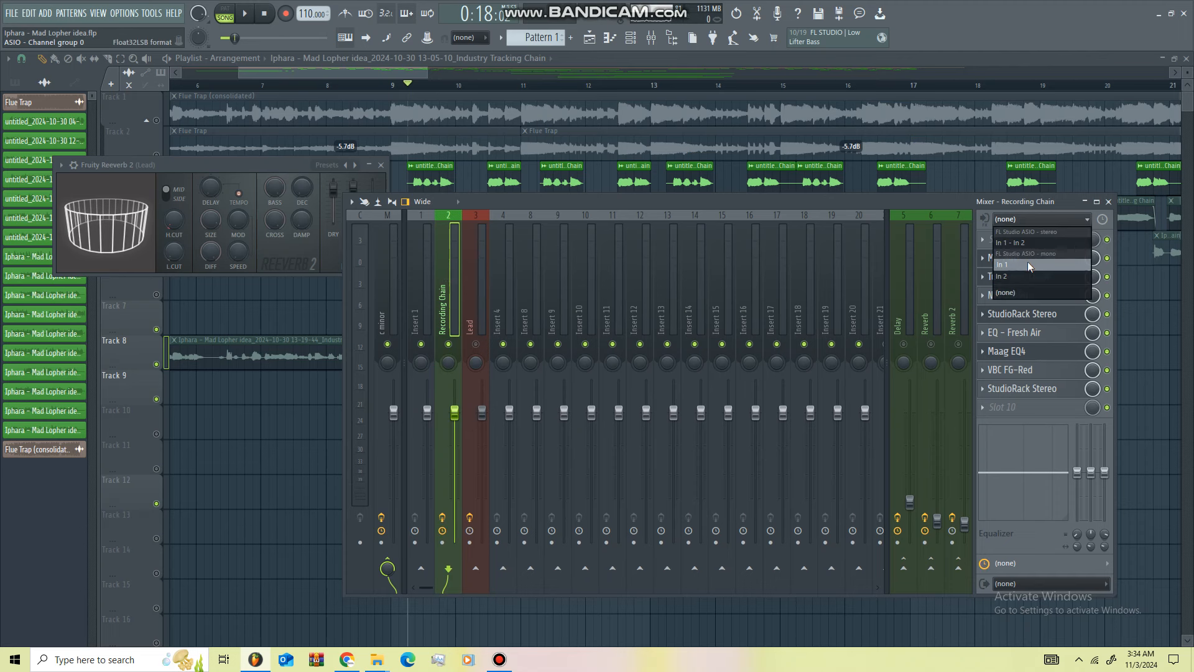
{"action": "left_click", "coordinate": [1027, 261]}
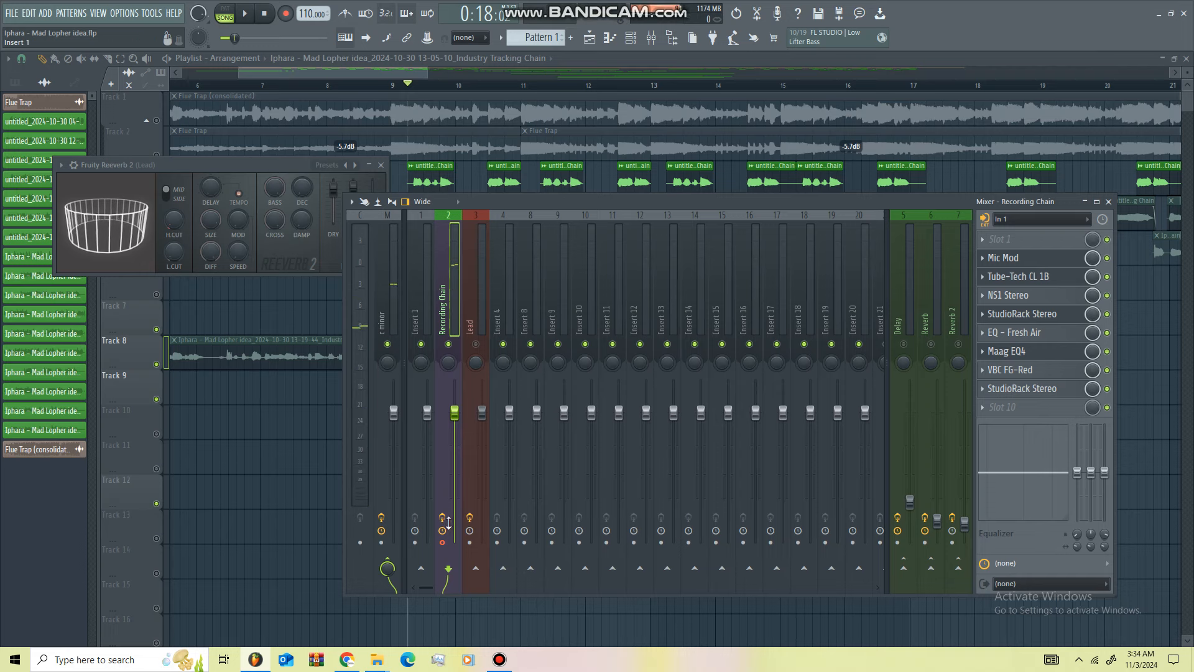
Step: Reset the Recording Chain track's audio input to (none) and choose Post EQ as its recording mode
{"action": "left_click", "coordinate": [1034, 221]}
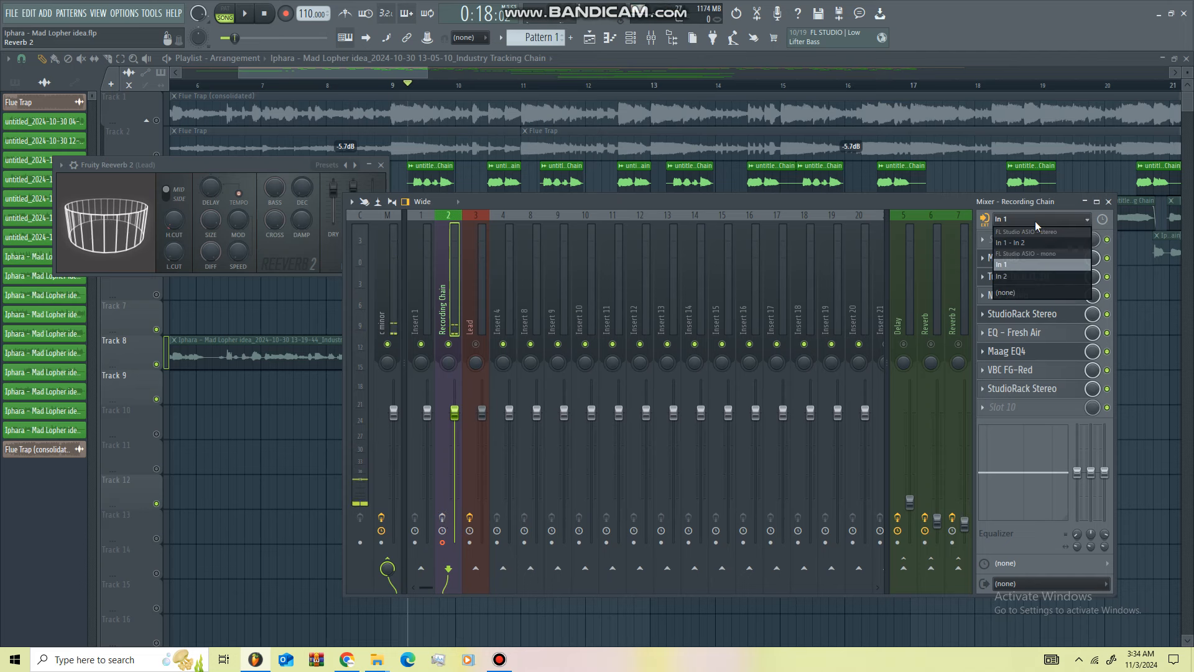
{"action": "left_click", "coordinate": [1003, 293]}
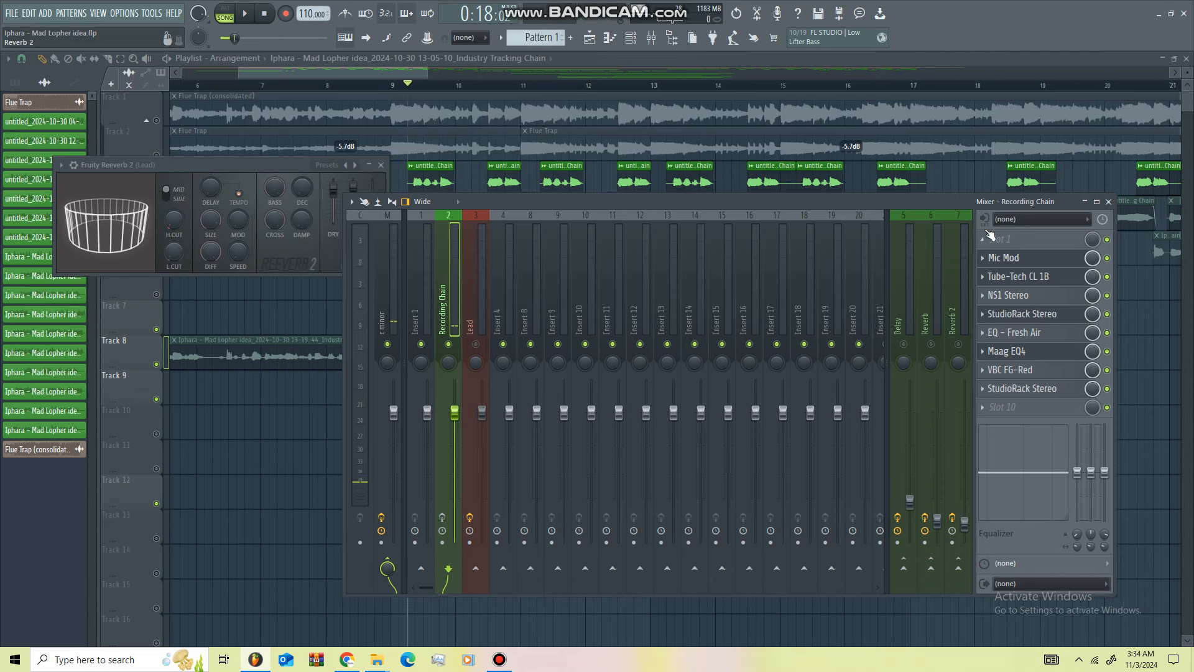
{"action": "right_click", "coordinate": [984, 219]}
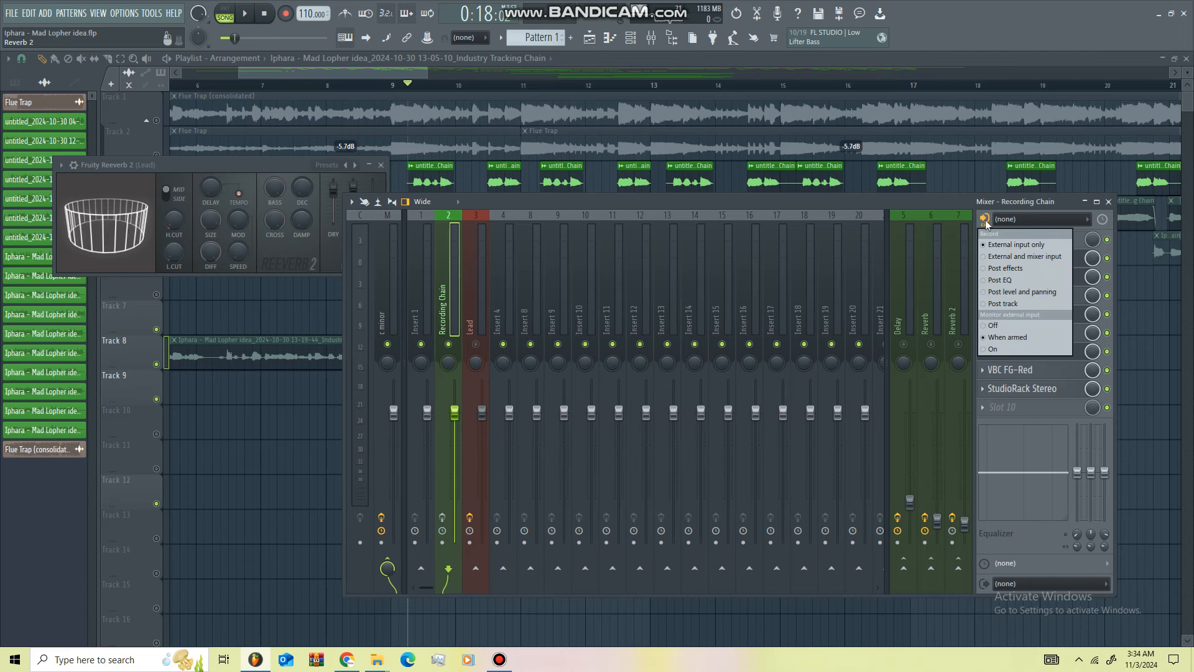
{"action": "left_click", "coordinate": [1011, 280]}
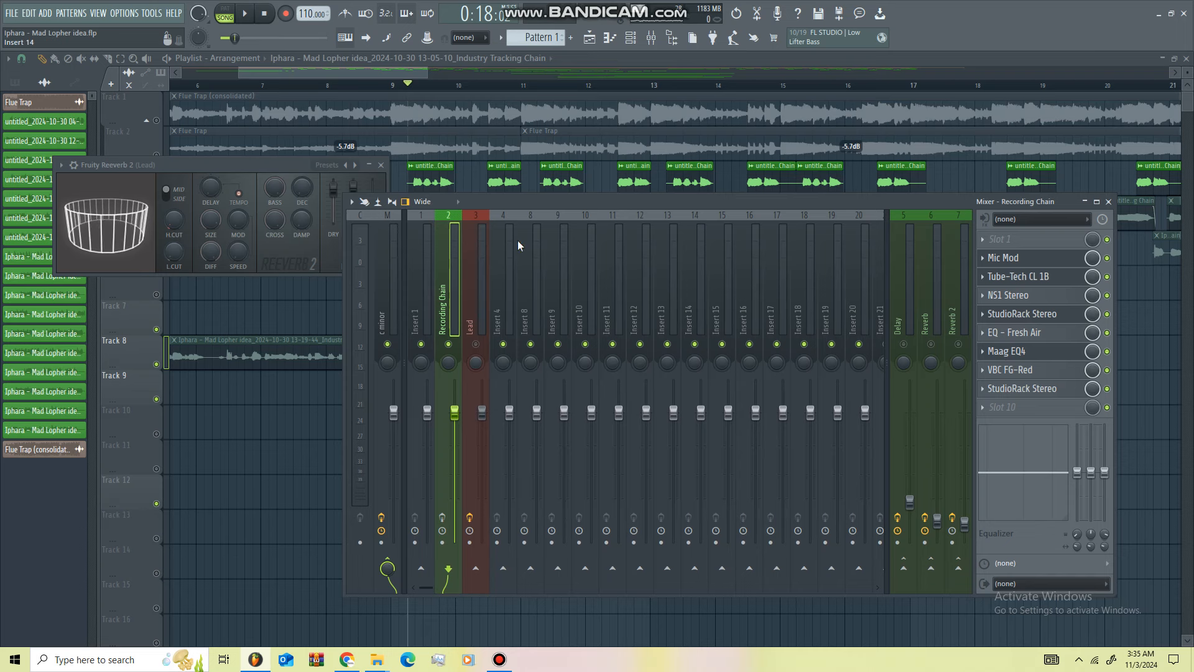
Step: Open Auto-Tune 8.1 on the Lead track and review its pitch correction settings and options
{"action": "left_click", "coordinate": [476, 323]}
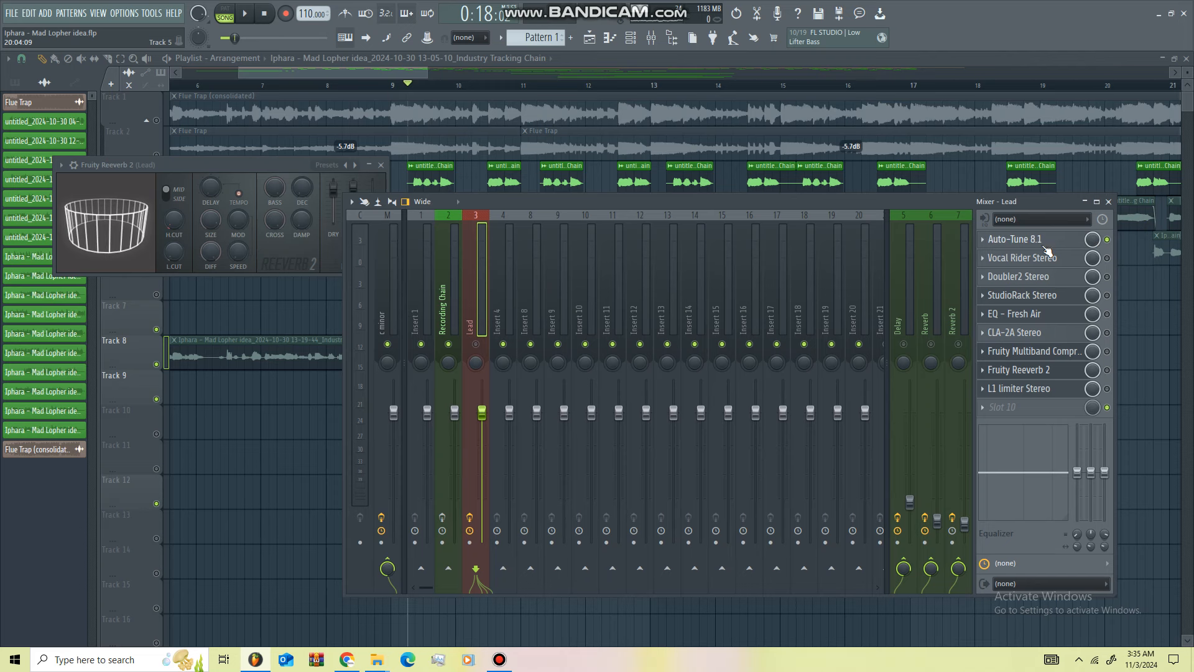
{"action": "left_click", "coordinate": [1019, 239]}
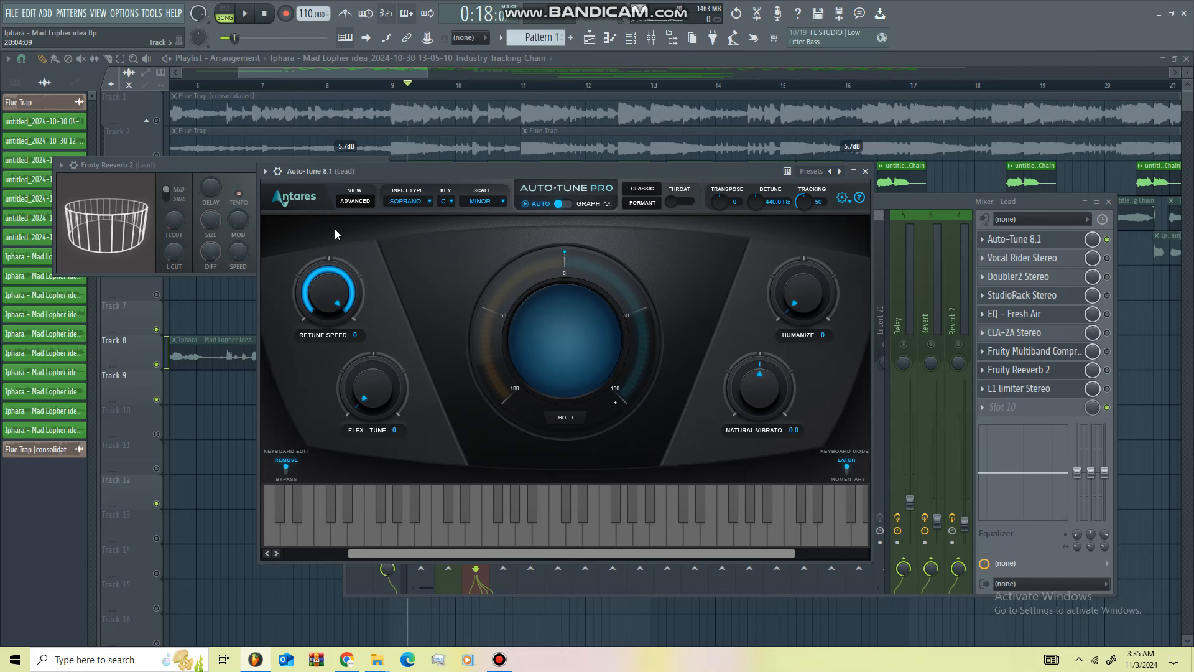
{"action": "left_click", "coordinate": [843, 198]}
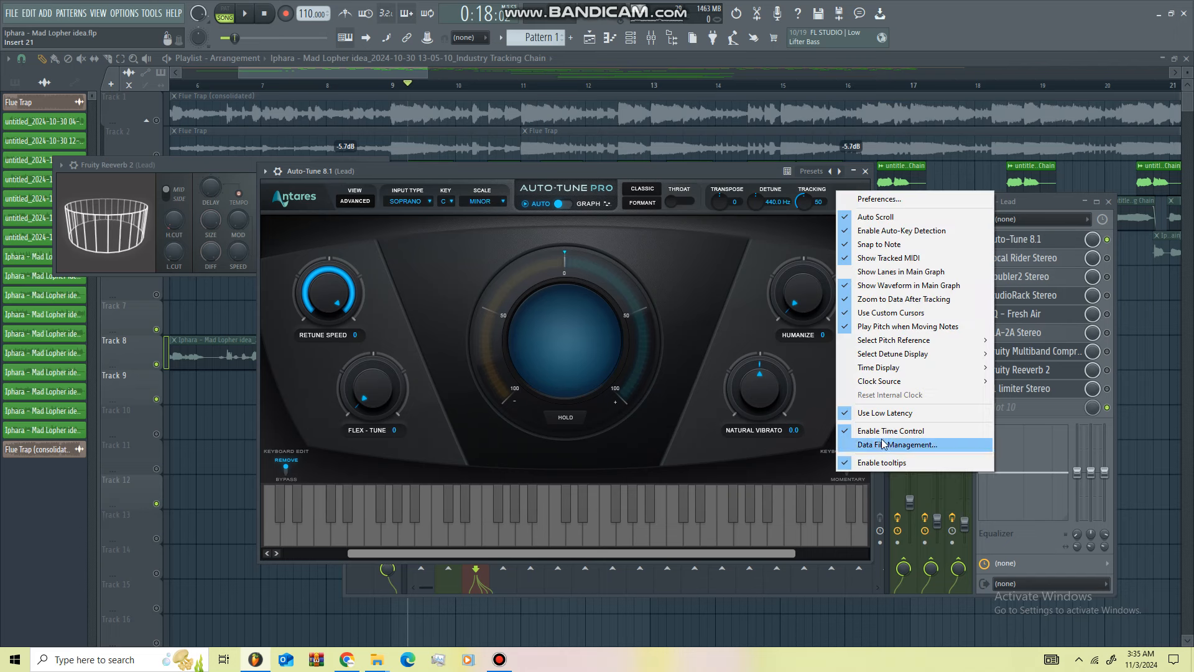
{"action": "left_click", "coordinate": [681, 276]}
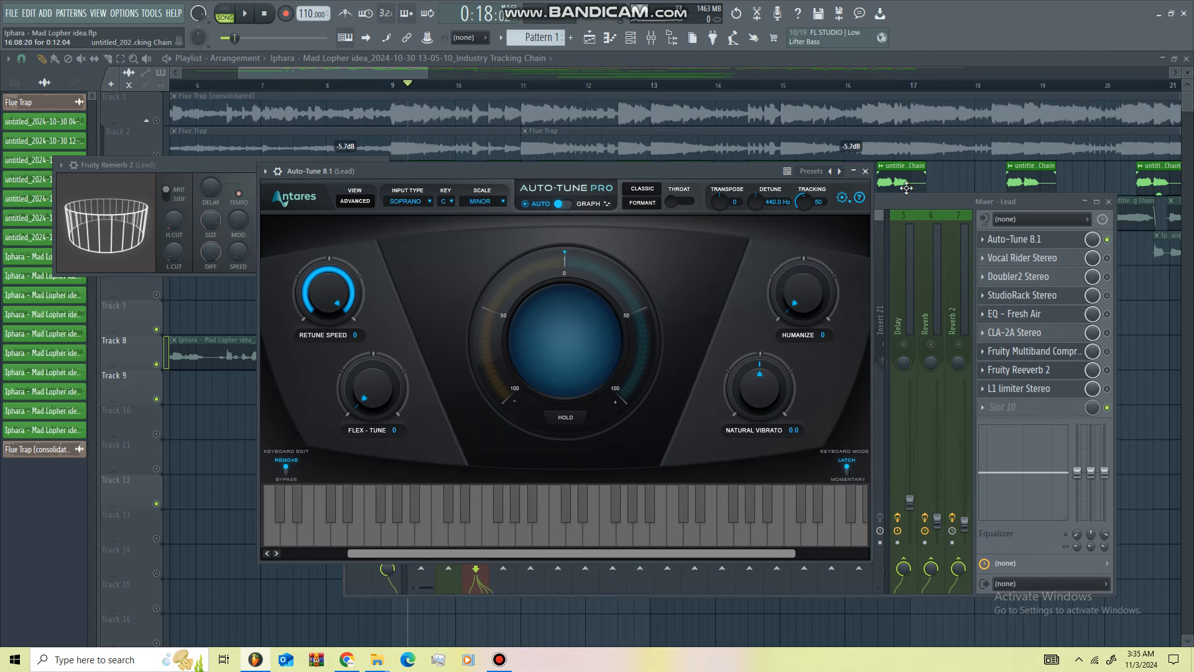
Step: Open Vocal Rider on the Lead track, and unmute the Lead during playback to audition it
{"action": "left_click", "coordinate": [952, 207]}
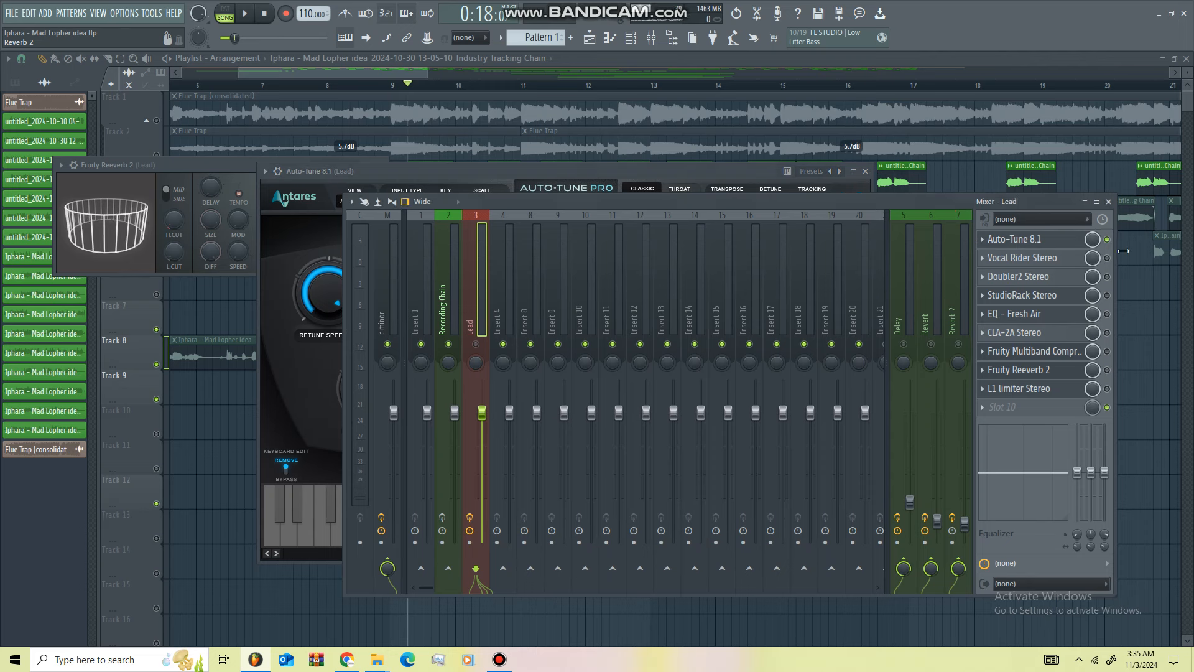
{"action": "left_click", "coordinate": [1045, 258]}
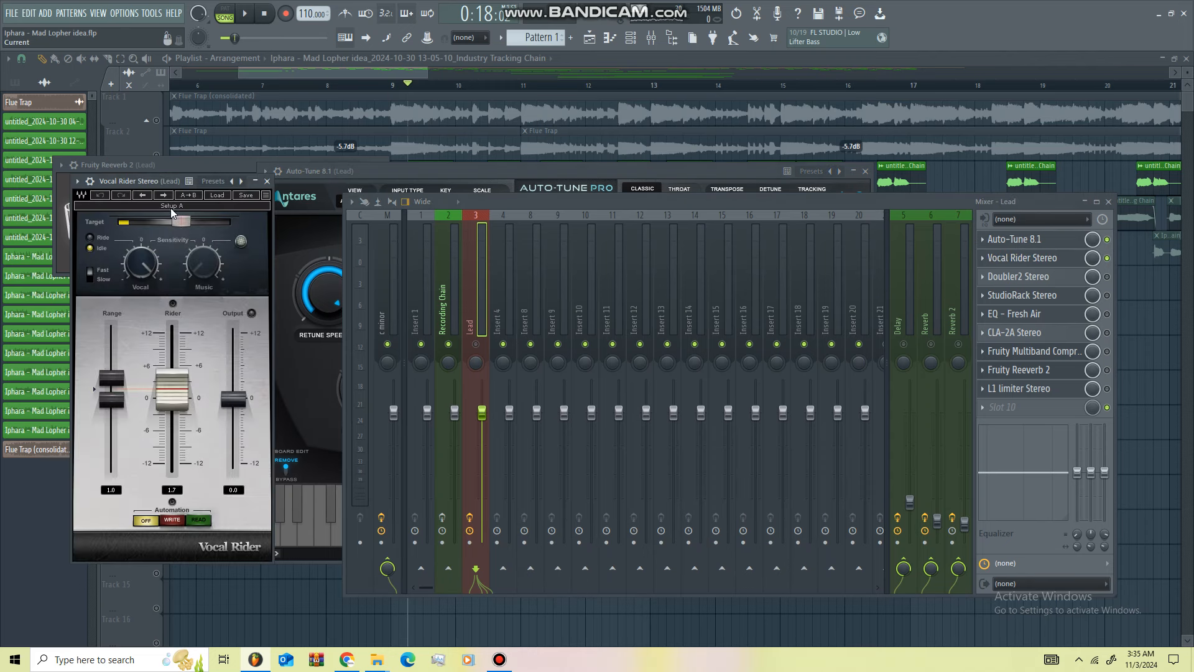
{"action": "left_click_drag", "start_coordinate": [144, 188], "coordinate": [619, 212]}
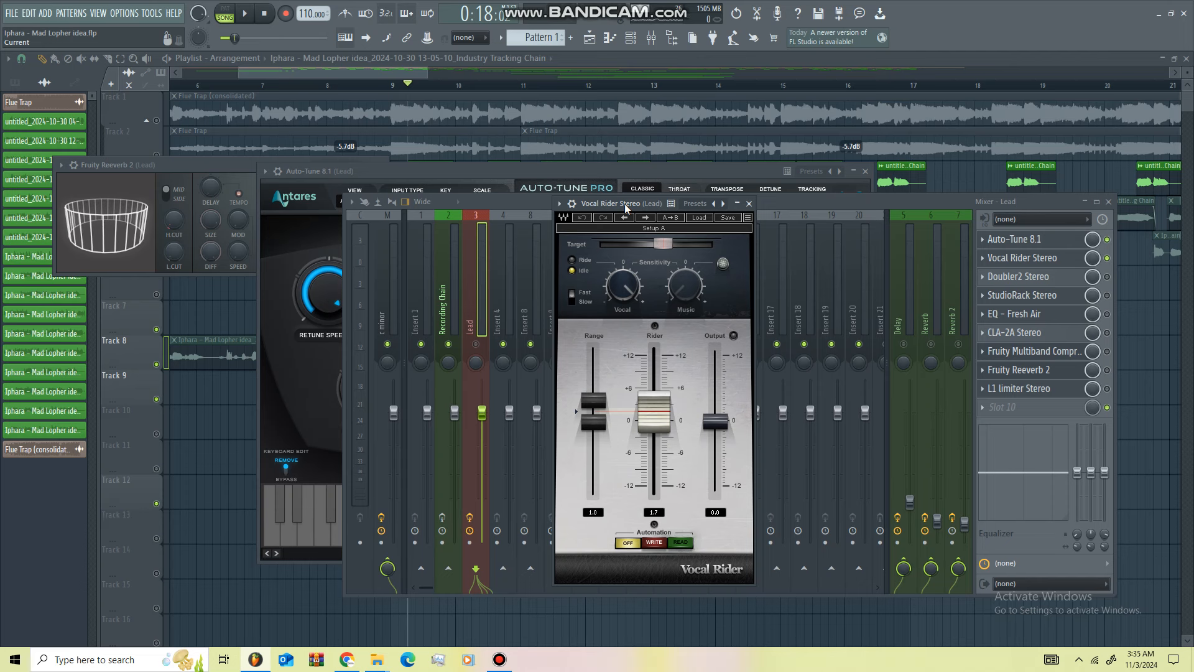
{"action": "key", "text": "space"}
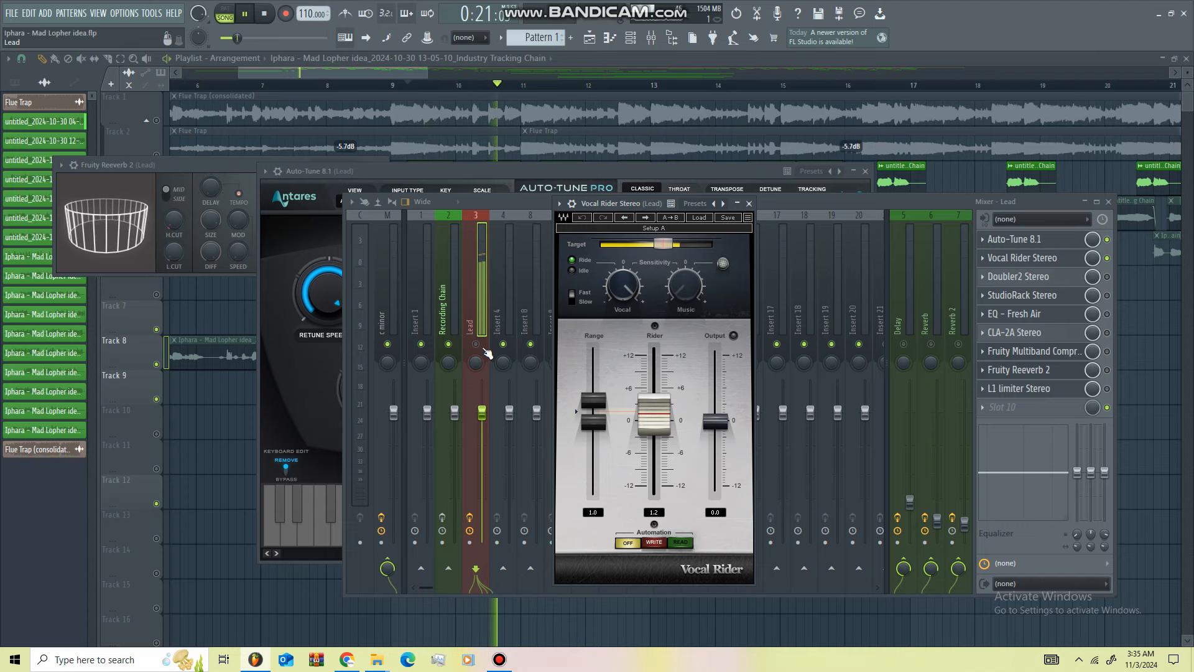
{"action": "left_click", "coordinate": [484, 350]}
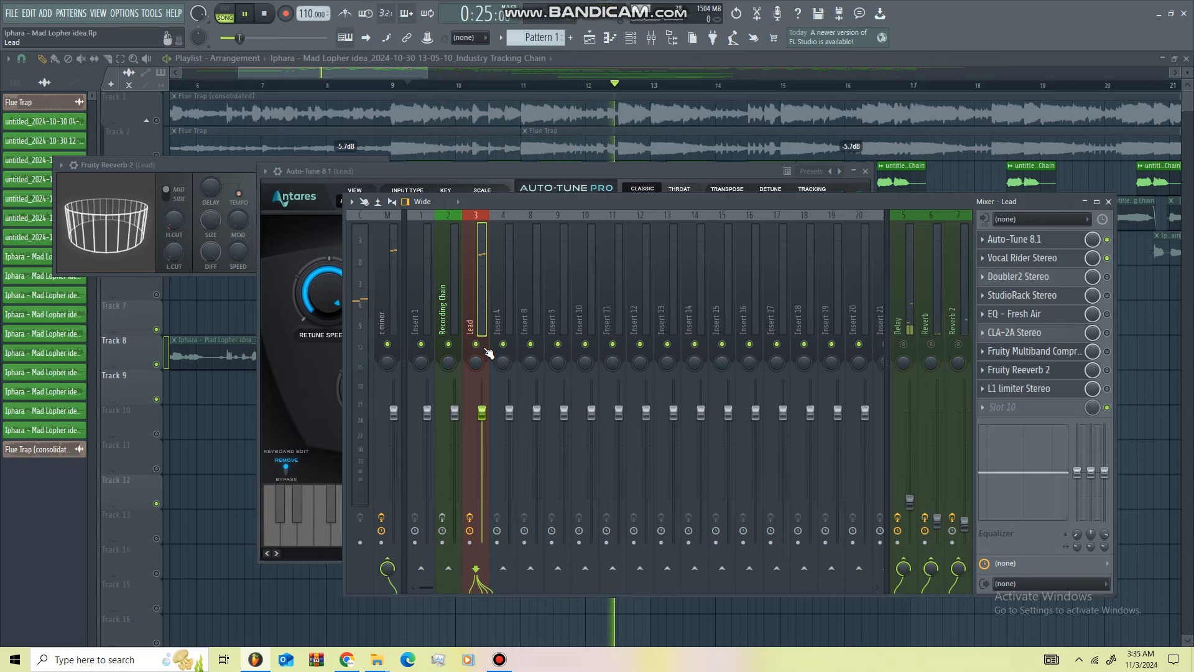
{"action": "key", "text": "space"}
Step: Enable Doubler2 on the Lead track and place its open window over the middle of the mixer
{"action": "left_click", "coordinate": [1107, 277]}
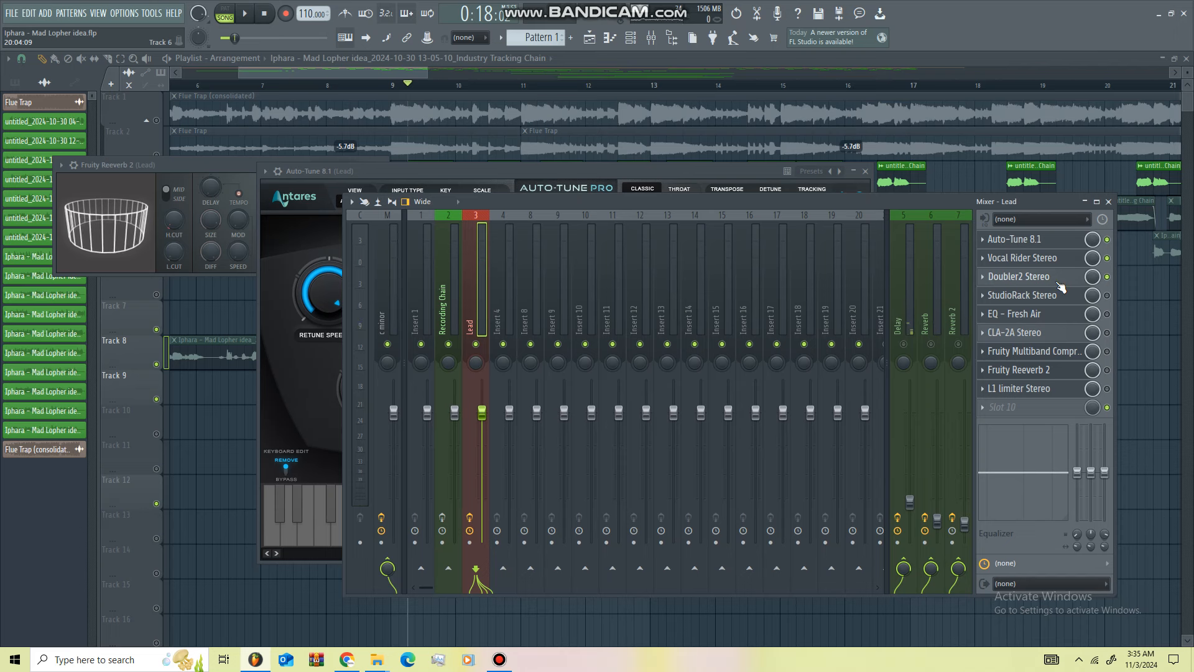
{"action": "left_click", "coordinate": [1059, 281]}
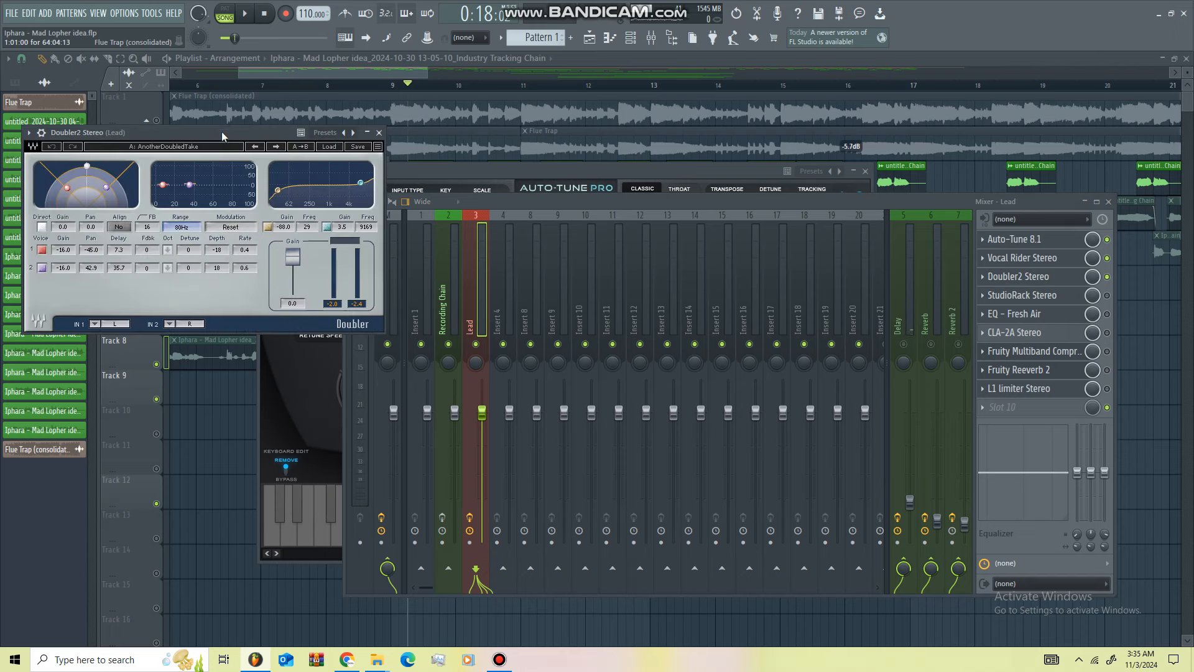
{"action": "double_click", "coordinate": [244, 138]}
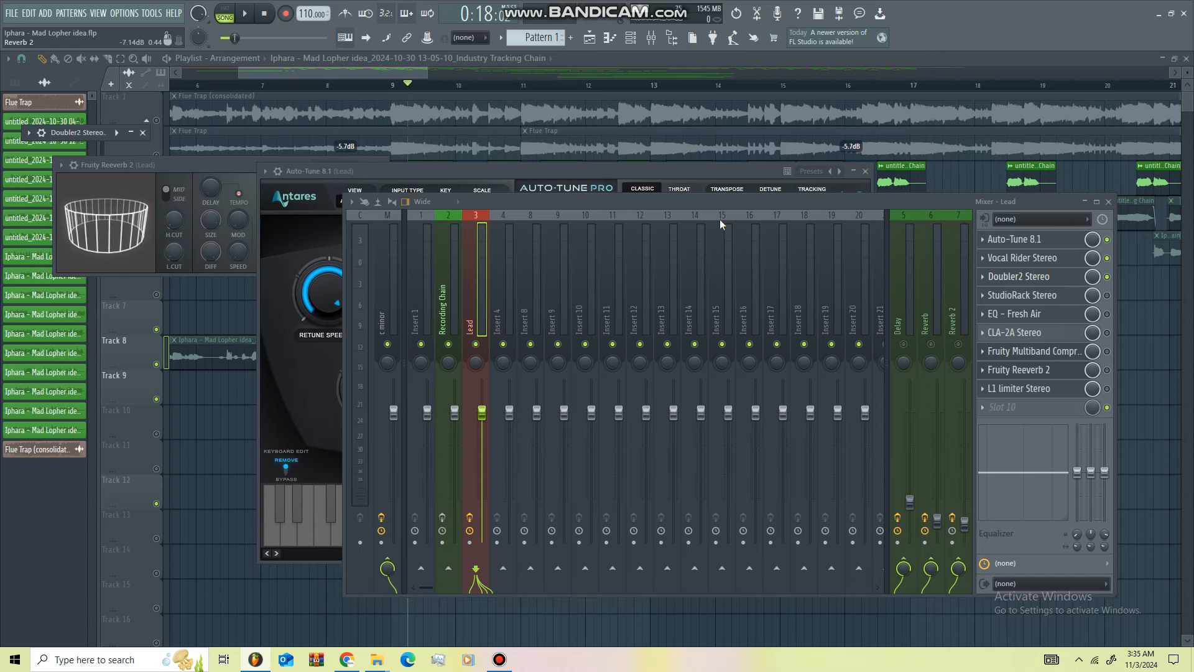
{"action": "left_click", "coordinate": [132, 132]}
{"action": "left_click_drag", "start_coordinate": [32, 134], "coordinate": [850, 206]}
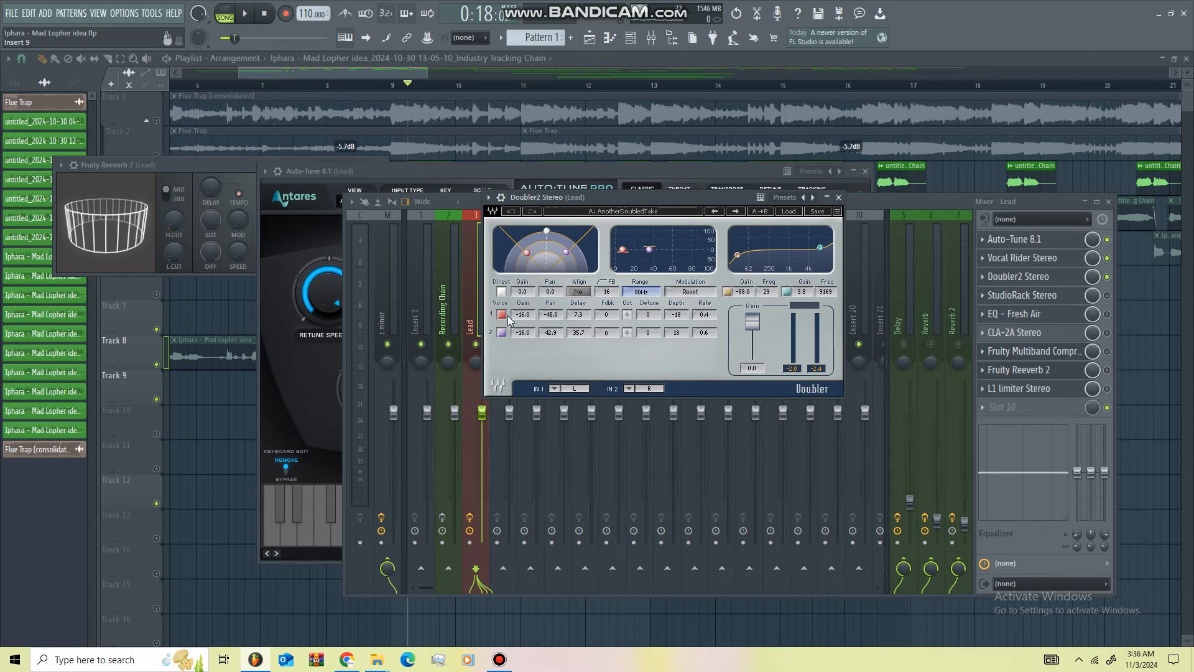
Step: In Doubler2, set voice 2's gain to -16 and its pan to 45 to mirror voice 1
{"action": "left_click", "coordinate": [523, 314]}
{"action": "left_click", "coordinate": [524, 332]}
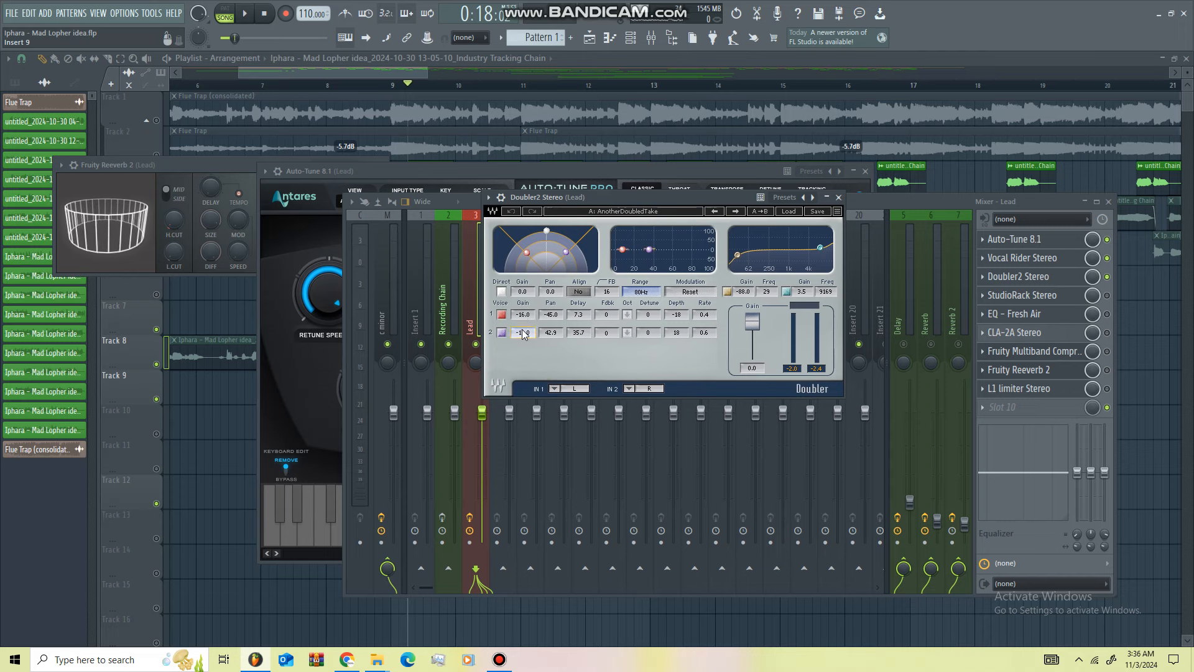
{"action": "type", "text": "-16"}
{"action": "key", "text": "Tab"}
{"action": "left_click_drag", "start_coordinate": [552, 334], "coordinate": [552, 326]}
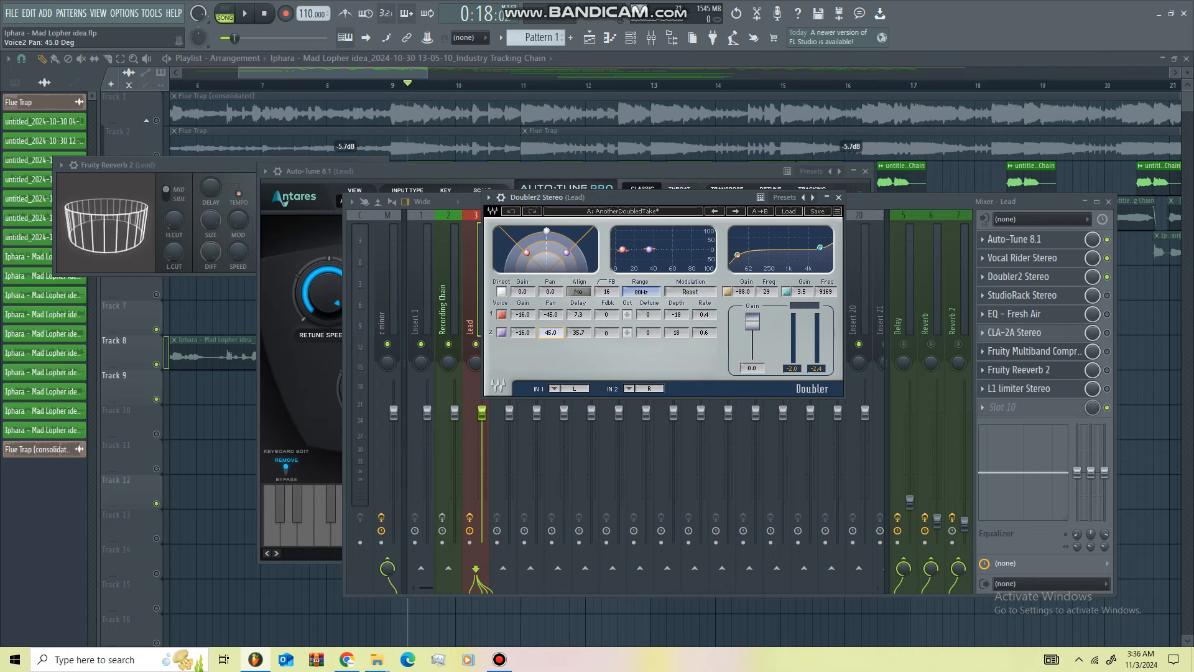
{"action": "left_click", "coordinate": [548, 316]}
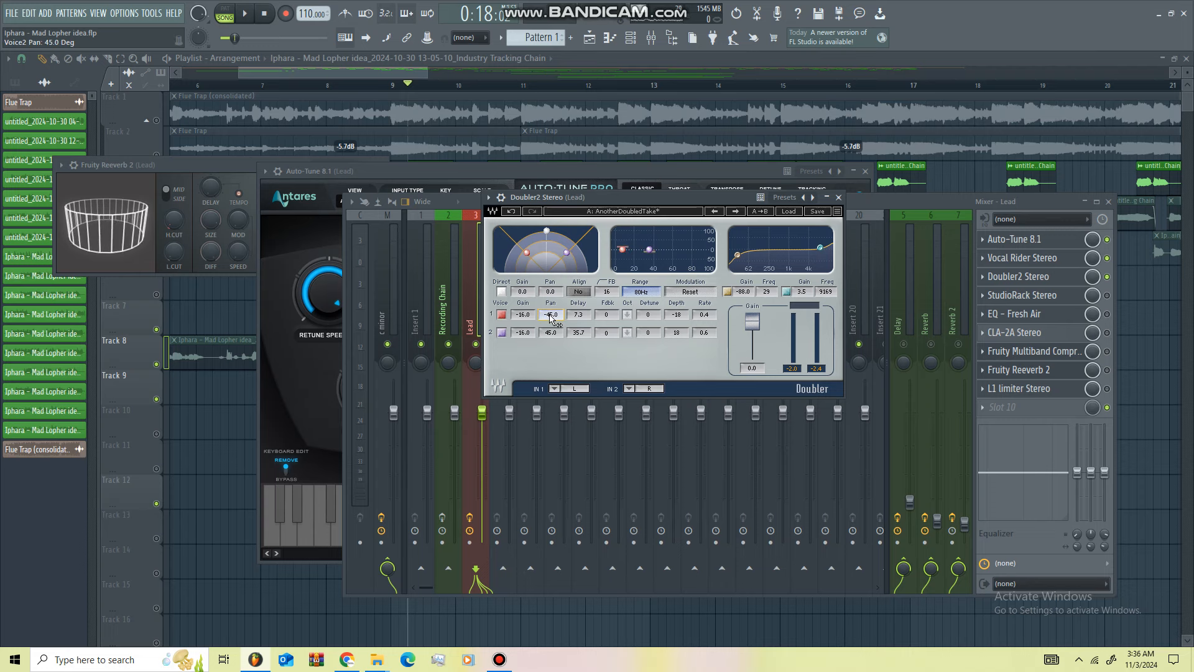
Step: Set Doubler2's low EQ band frequency to 30 Hz and audition the doubled vocal
{"action": "left_click", "coordinate": [737, 255]}
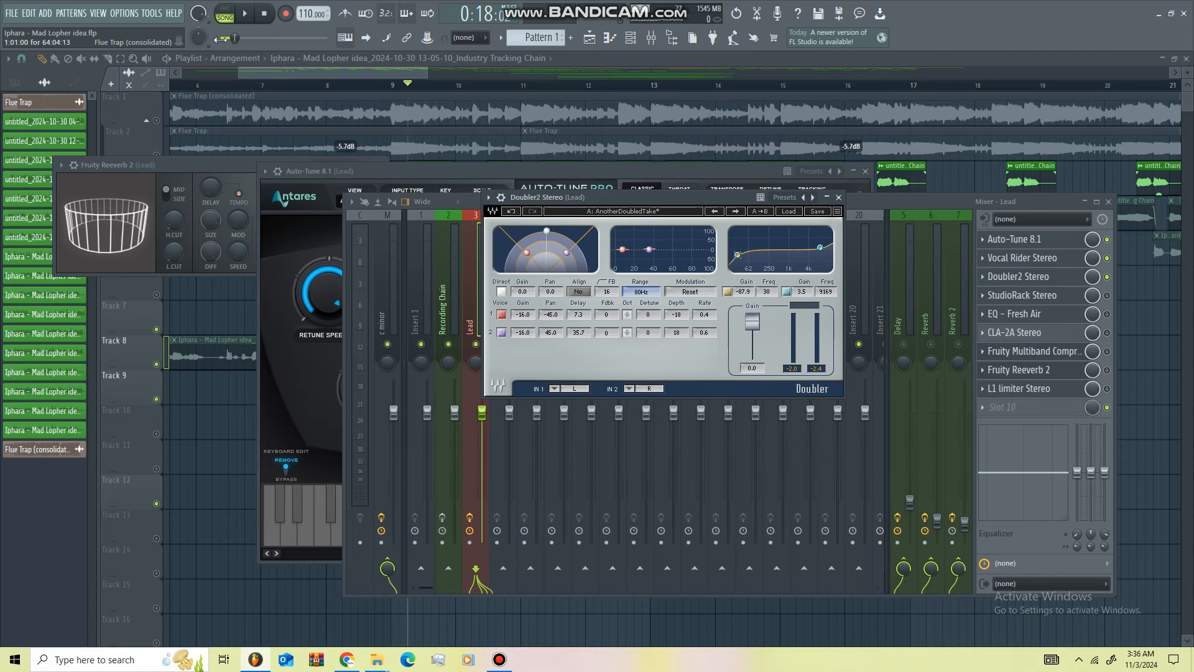
{"action": "key", "text": "space"}
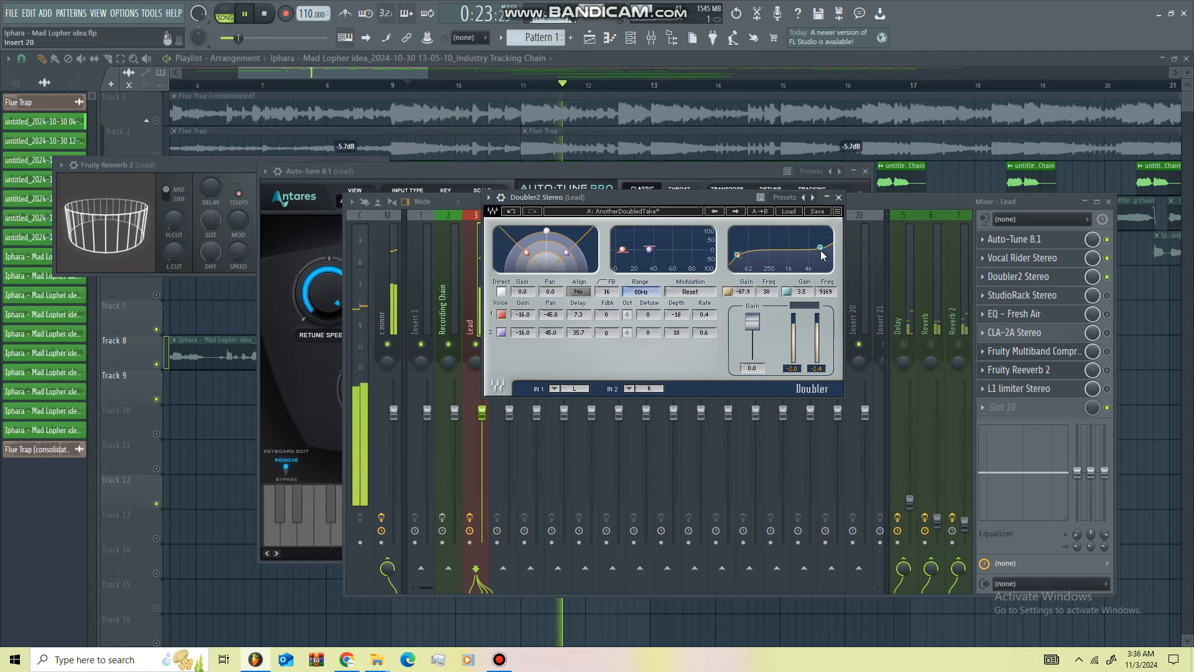
{"action": "key", "text": "space"}
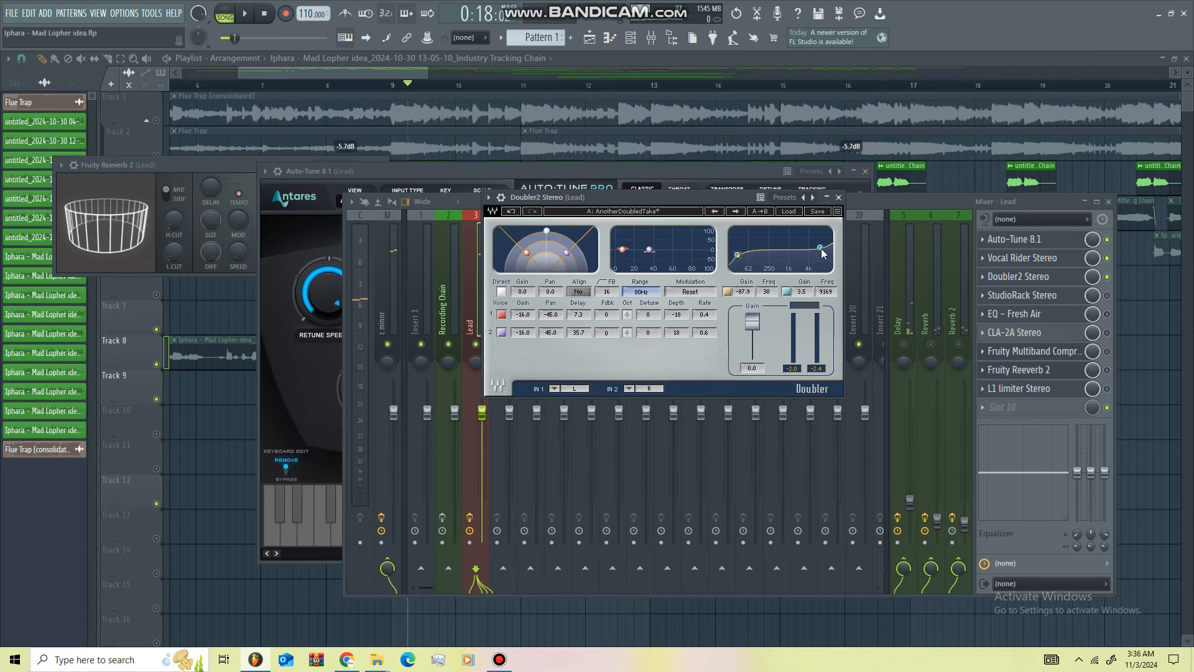
Step: Sweep Doubler2's high EQ band down to about 420 Hz, and settle it at about 6979 Hz with 3.6 gain while auditioning
{"action": "left_click_drag", "start_coordinate": [820, 248], "coordinate": [776, 240]}
{"action": "key", "text": "space"}
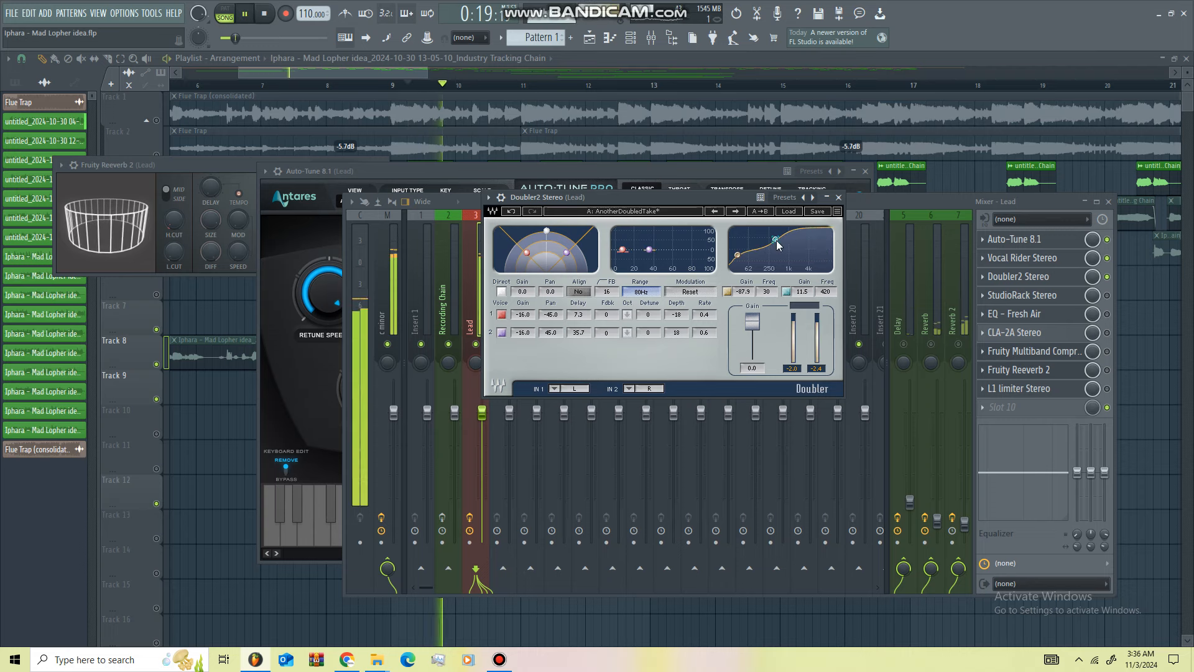
{"action": "left_click_drag", "start_coordinate": [776, 244], "coordinate": [817, 247]}
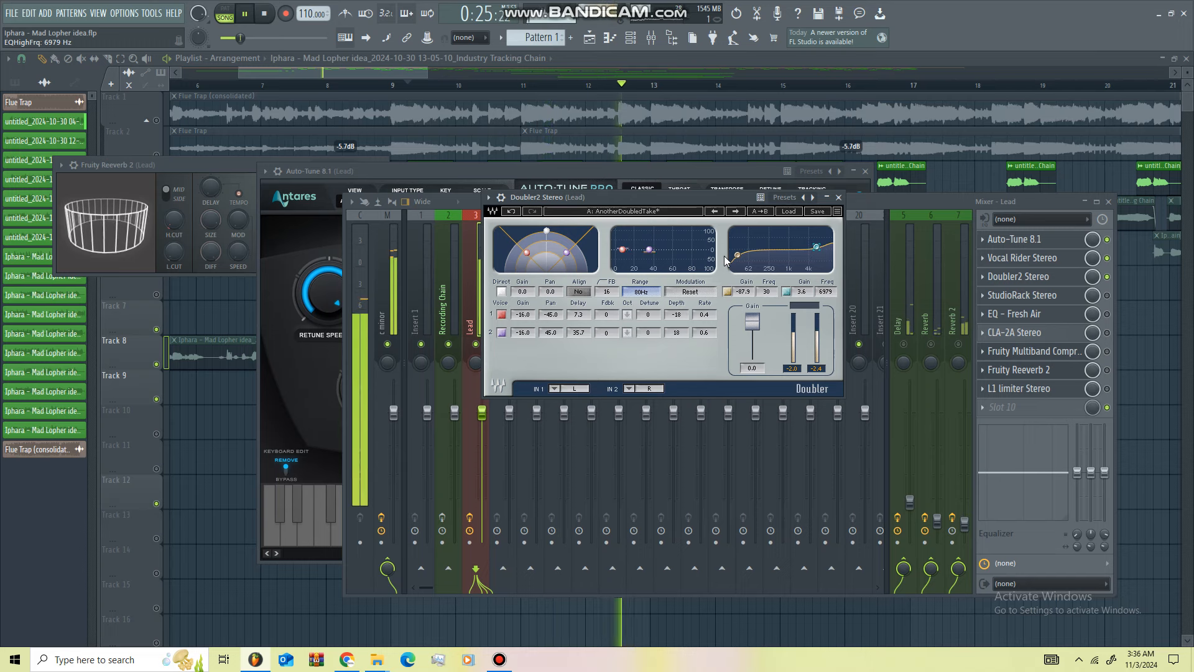
{"action": "key", "text": "space"}
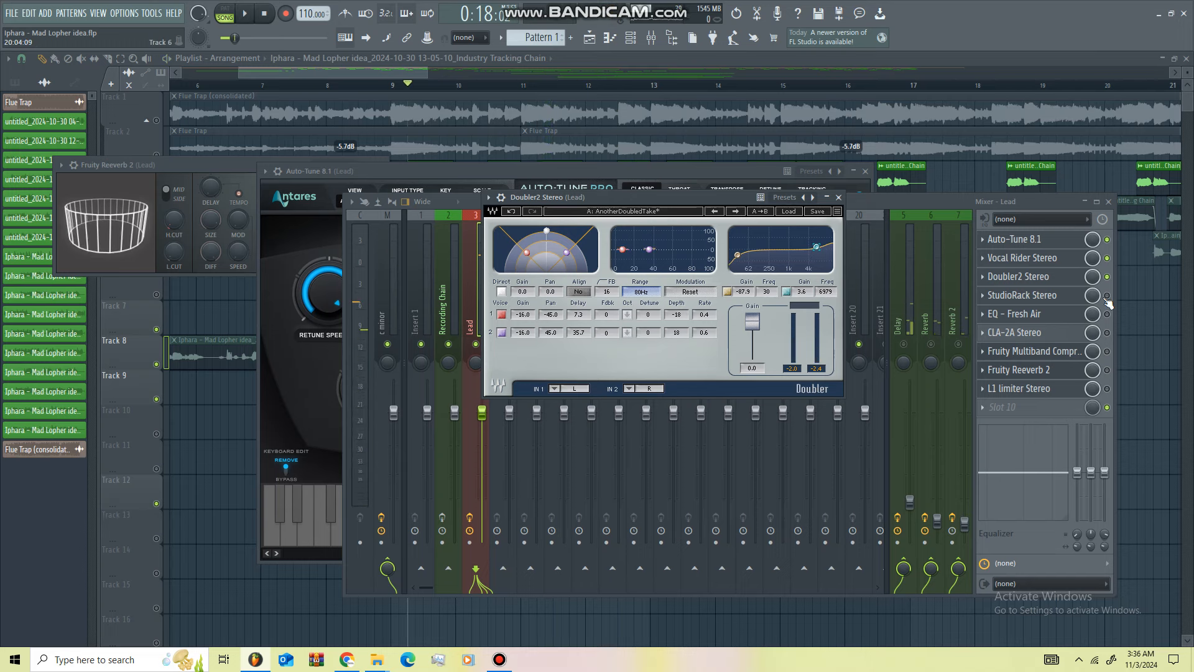
Step: Enable the StudioRack Stereo effect on the Lead track and open its window
{"action": "left_click", "coordinate": [1107, 296]}
{"action": "left_click", "coordinate": [1057, 296]}
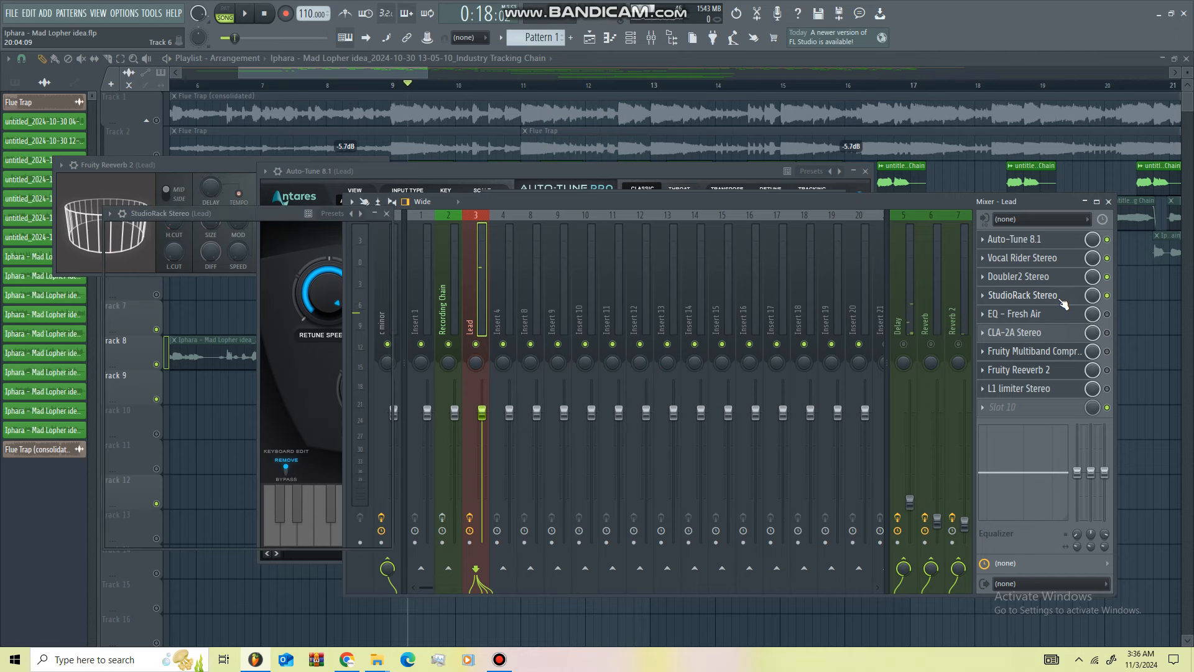
Step: Turn on the StudioRack chain, enable its NS1 noise suppressor and open the NS1 window
{"action": "left_click", "coordinate": [146, 338]}
{"action": "left_click", "coordinate": [145, 359]}
{"action": "left_click", "coordinate": [162, 361]}
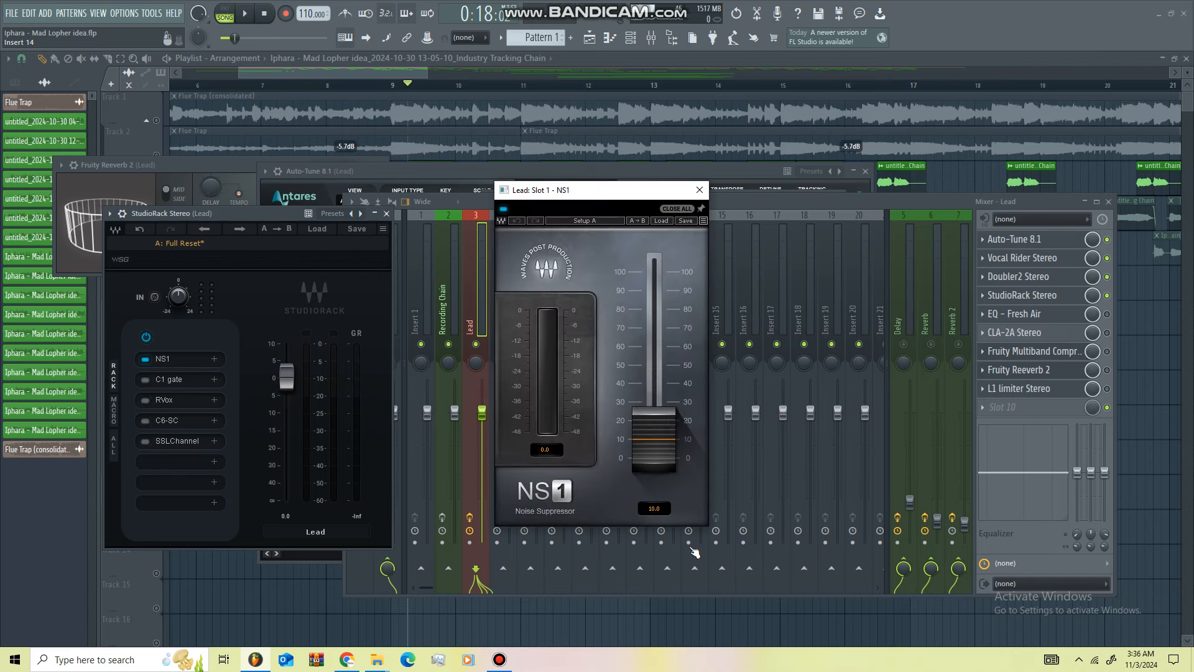
Step: Enable the C1 gate in the rack, open it and set its gate close threshold to -80.6
{"action": "left_click", "coordinate": [144, 379]}
{"action": "left_click", "coordinate": [186, 382]}
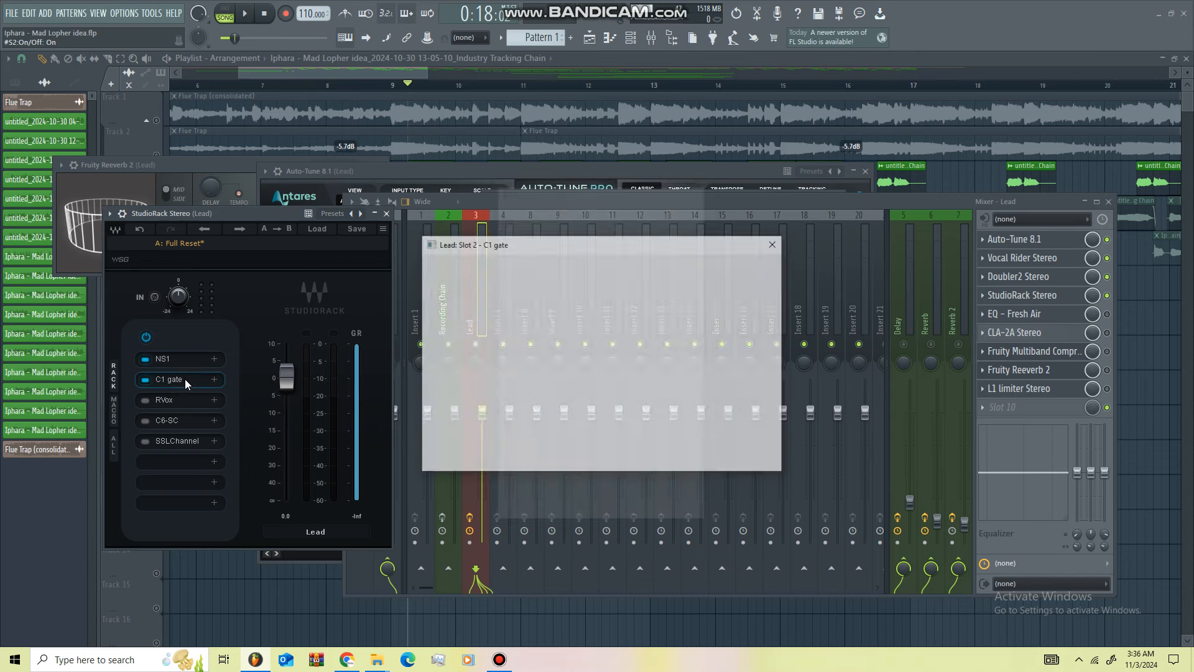
{"action": "mouse_move", "coordinate": [594, 442]}
{"action": "left_mouse_down"}
{"action": "mouse_move", "coordinate": [611, 443]}
{"action": "mouse_move", "coordinate": [595, 442]}
{"action": "left_mouse_up"}
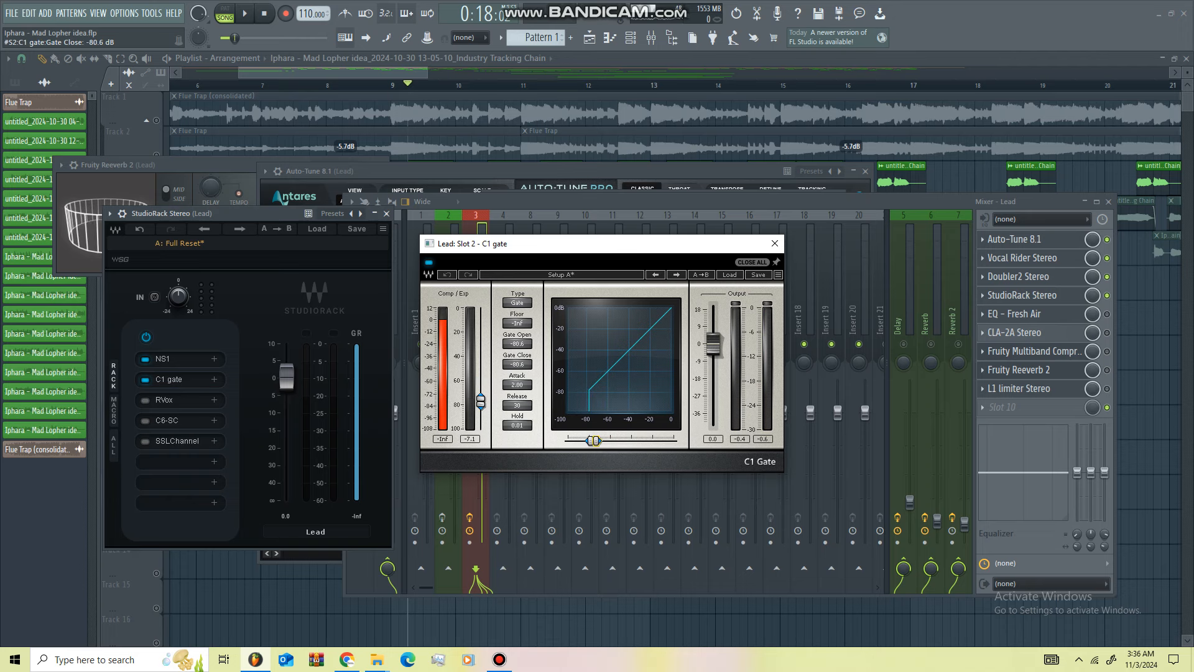
Step: Enable RVox in the rack, open it, check its compression and gain settings, and audition the vocal
{"action": "left_click", "coordinate": [145, 399]}
{"action": "left_click", "coordinate": [163, 403]}
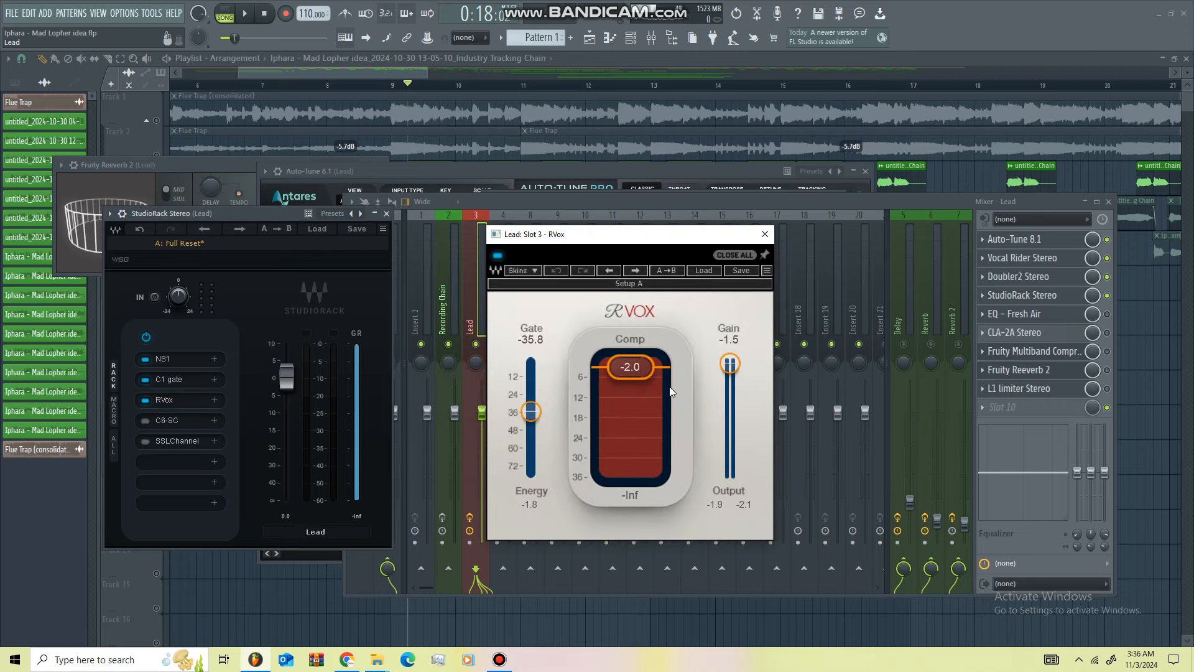
{"action": "left_click", "coordinate": [632, 379]}
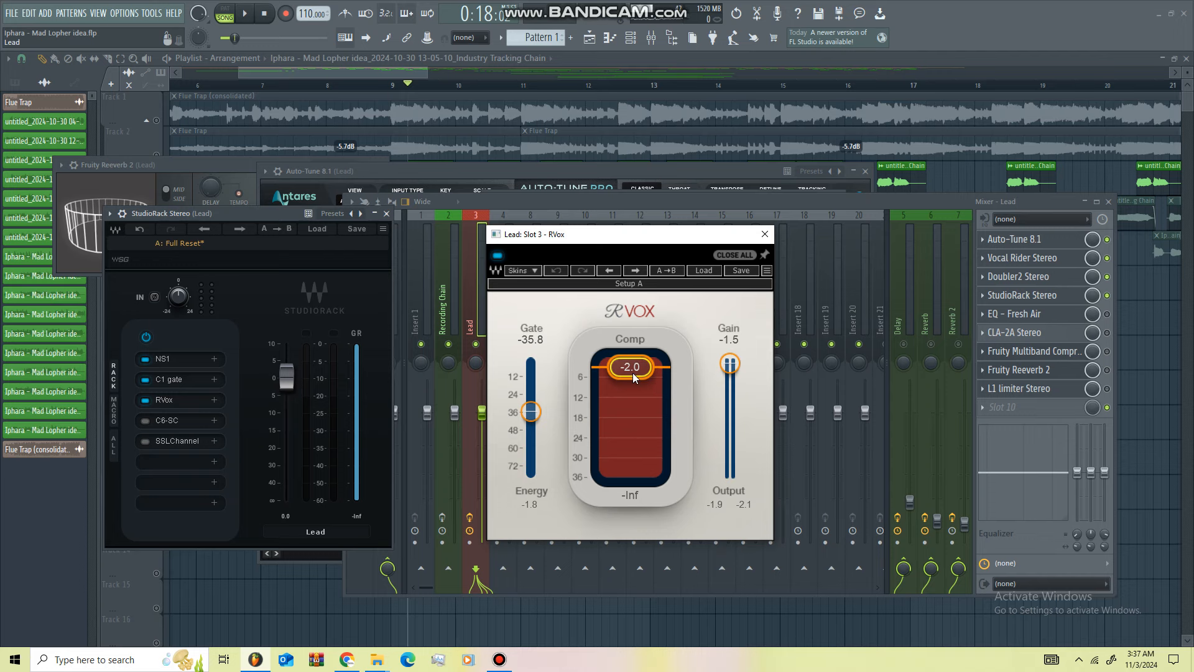
{"action": "left_click", "coordinate": [731, 369]}
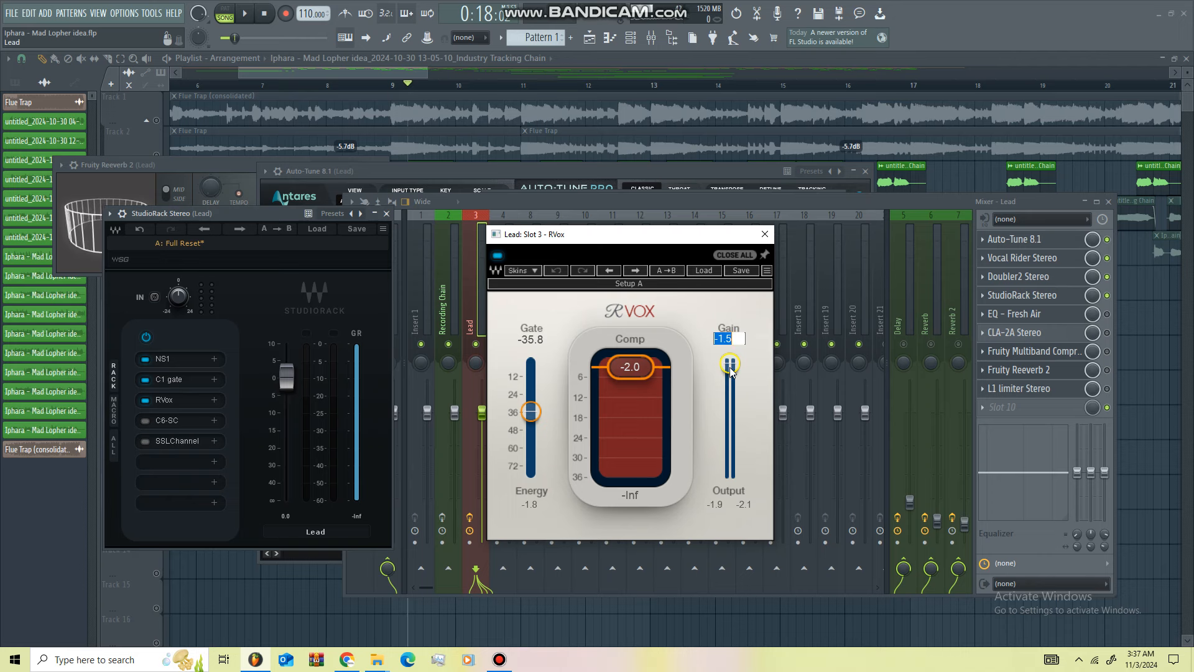
{"action": "left_click", "coordinate": [554, 321]}
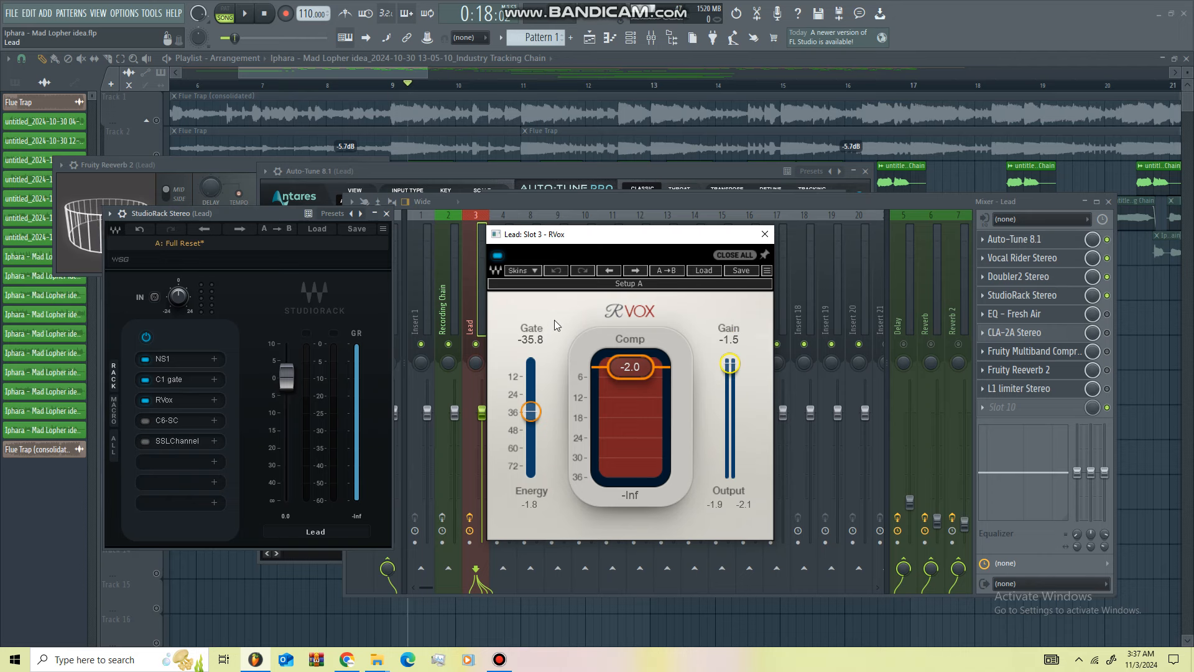
{"action": "key", "text": "space"}
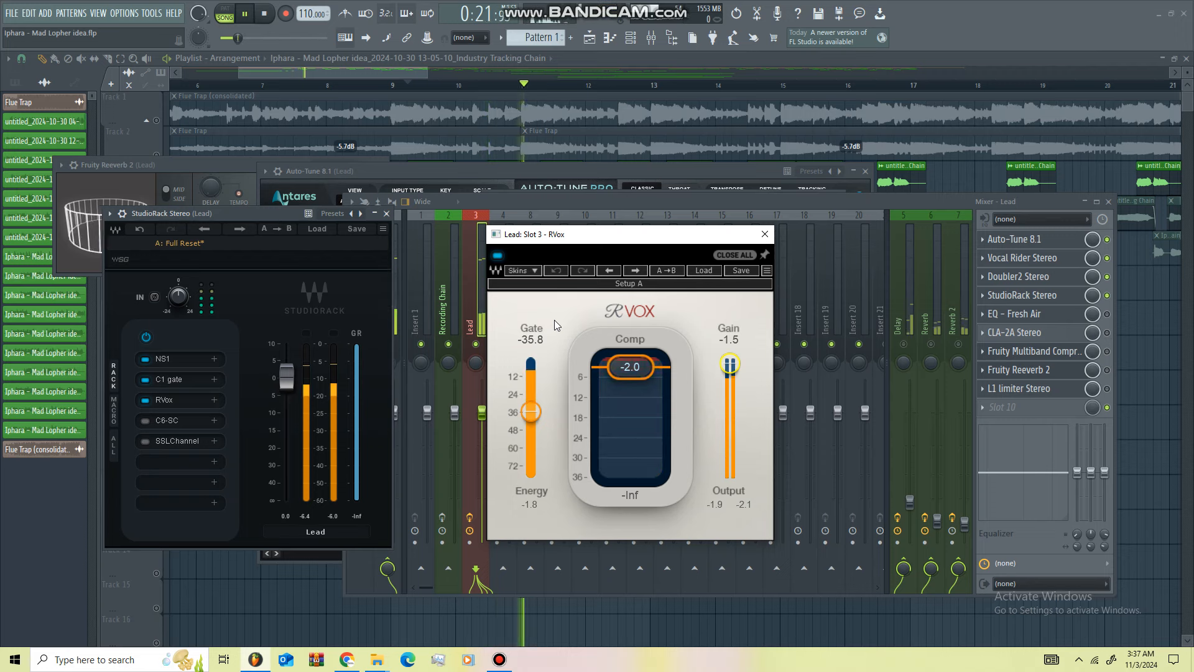
{"action": "key", "text": "space"}
Step: Enable C6-SC in the rack, open it, enlarge its window and reposition it so all bands are in view
{"action": "left_click", "coordinate": [146, 421]}
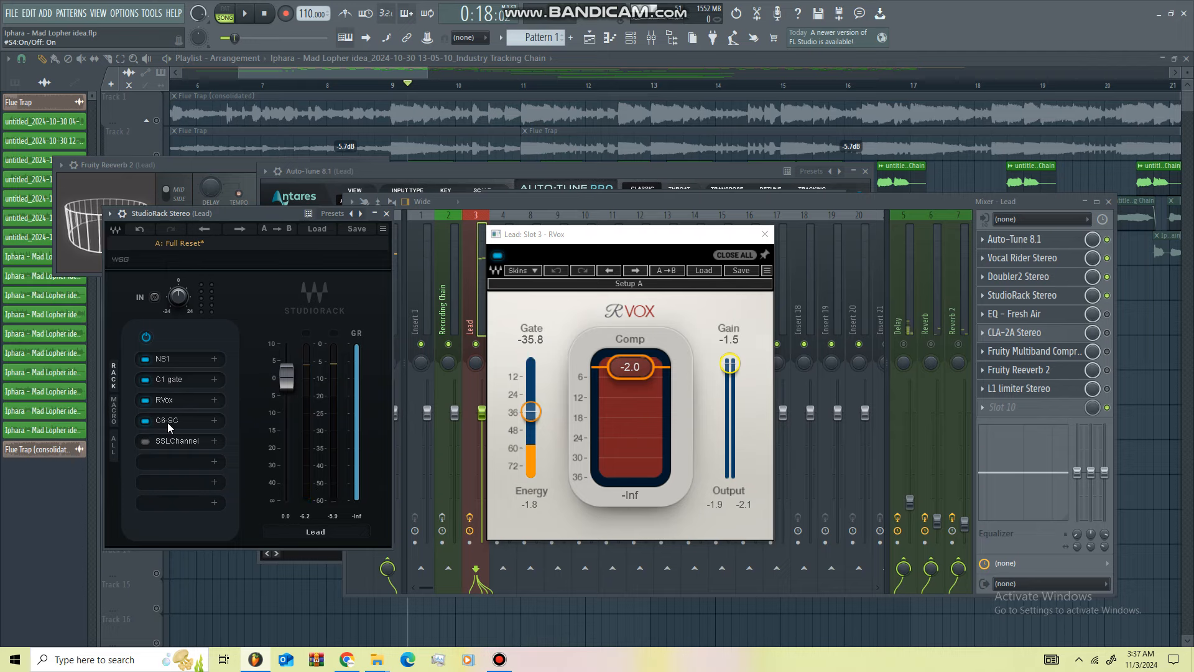
{"action": "left_click", "coordinate": [167, 421]}
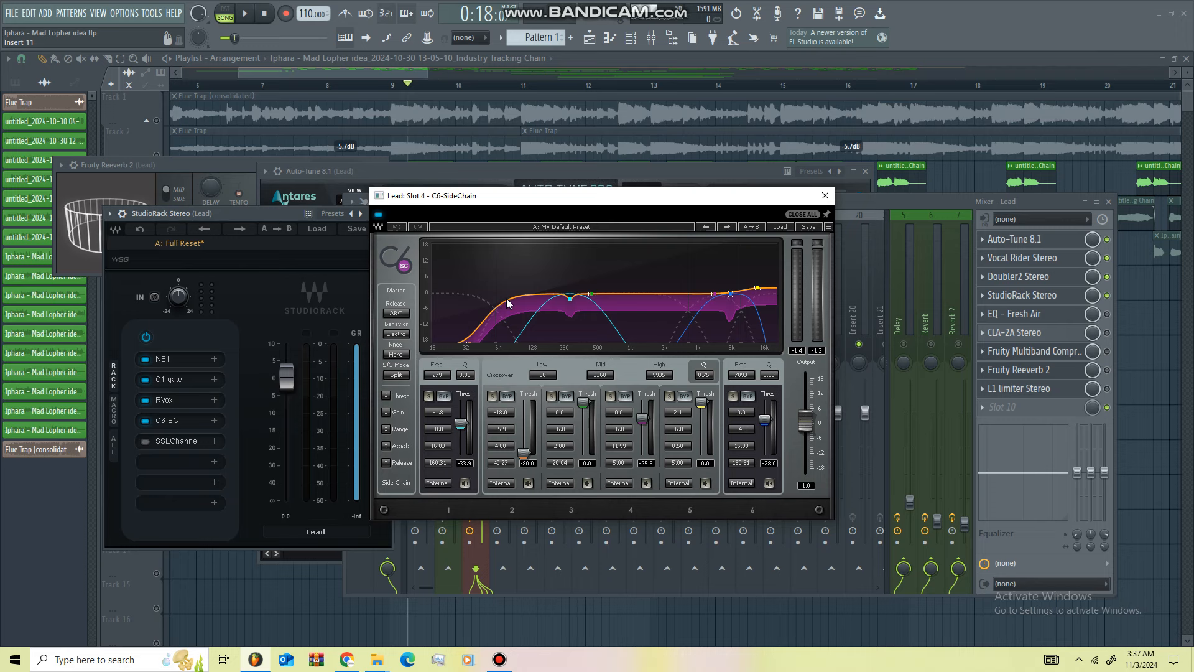
{"action": "left_click", "coordinate": [828, 228]}
{"action": "left_click", "coordinate": [855, 287]}
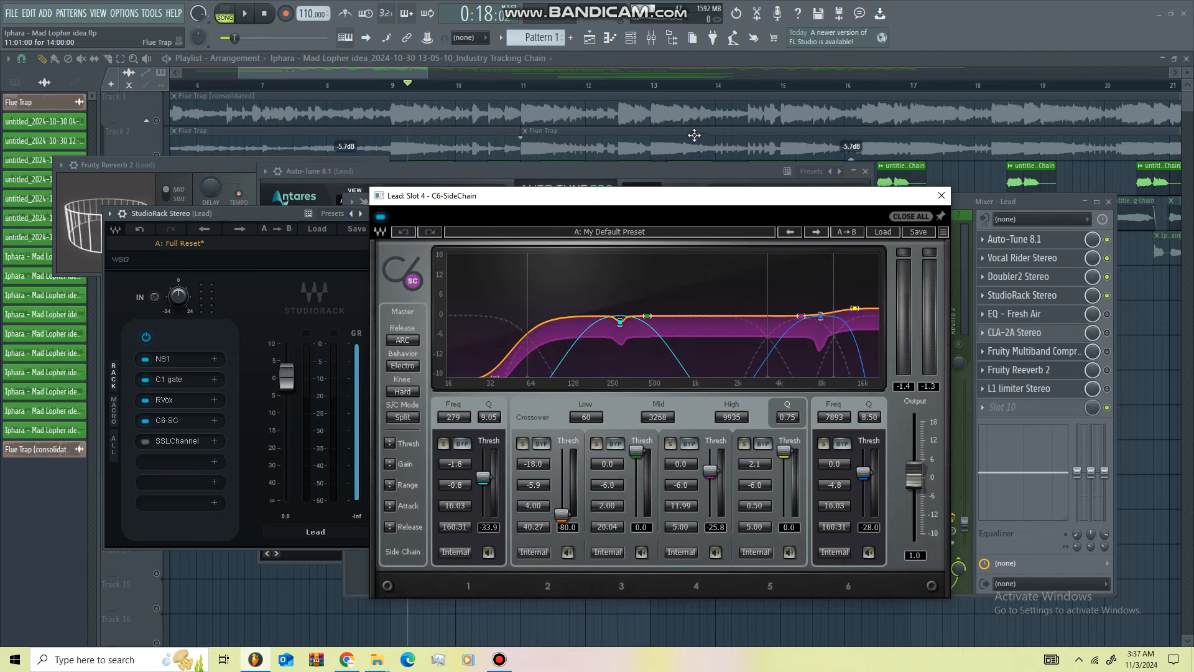
{"action": "left_click_drag", "start_coordinate": [719, 208], "coordinate": [676, 147]}
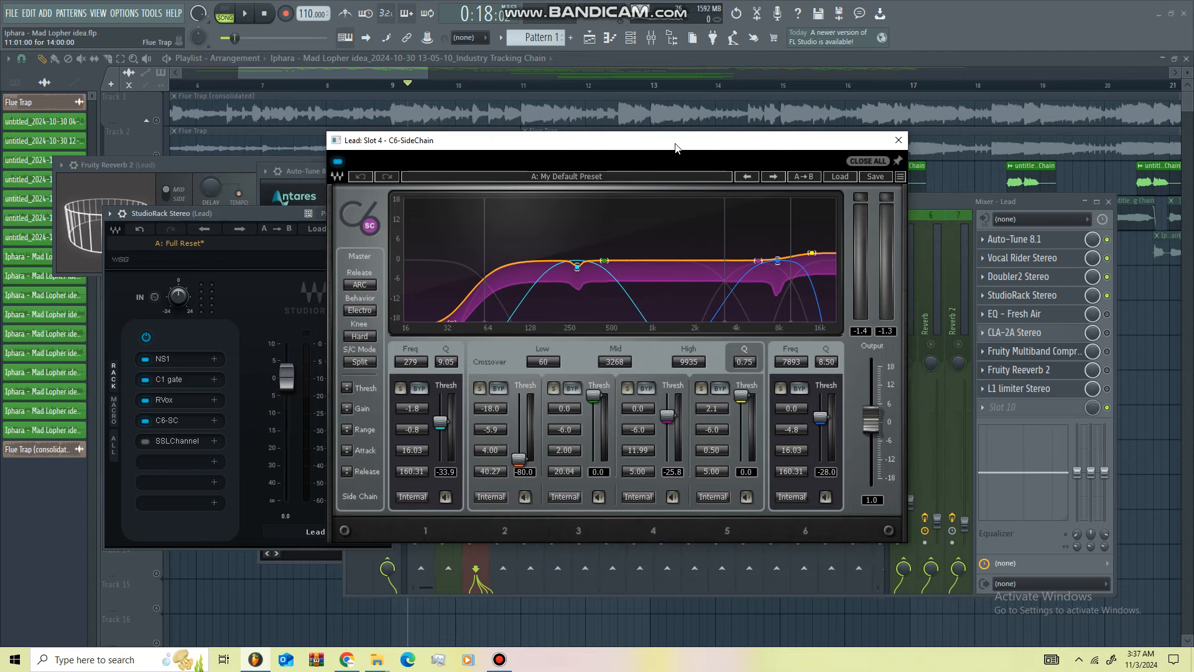
Step: Solo C6 band 1 and then band 6, auditioning each in turn and releasing each solo
{"action": "left_click", "coordinate": [401, 389]}
{"action": "key", "text": "space"}
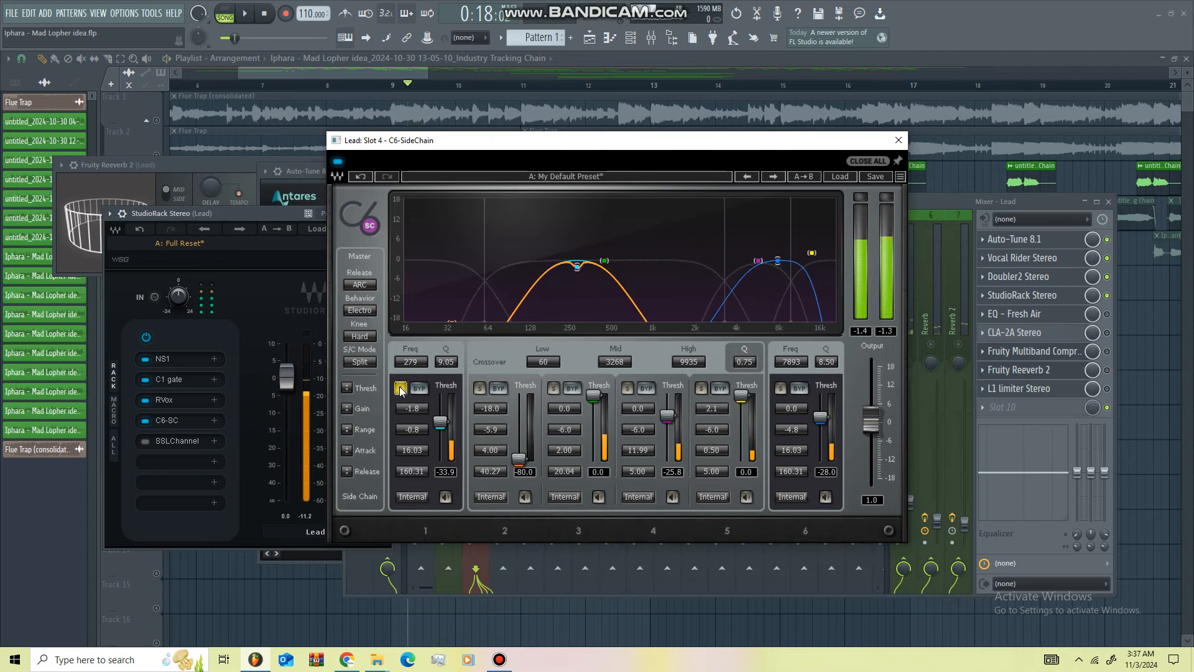
{"action": "key", "text": "space"}
{"action": "left_click", "coordinate": [401, 388]}
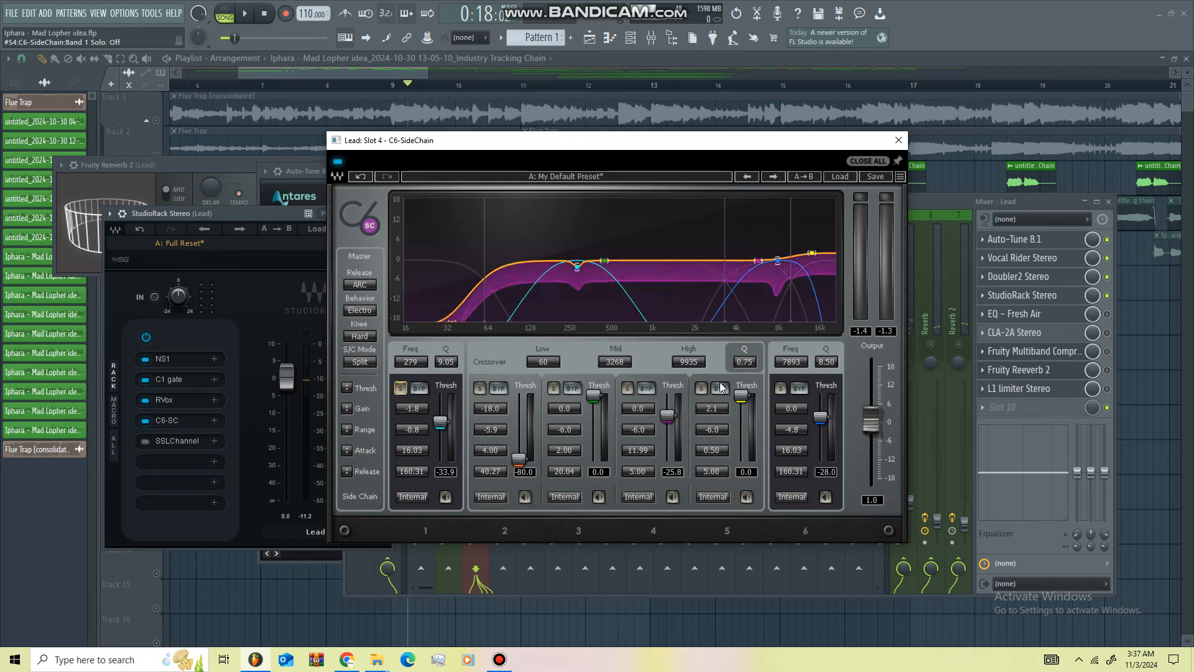
{"action": "left_click", "coordinate": [781, 388]}
{"action": "key", "text": "space"}
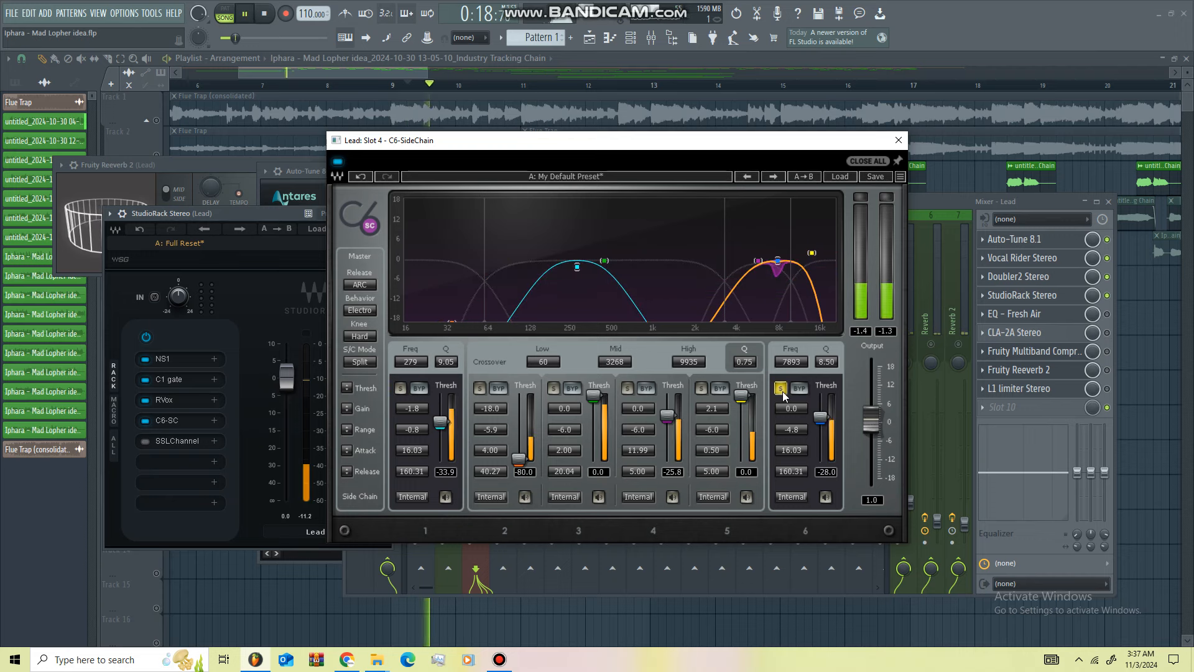
{"action": "left_click", "coordinate": [781, 389]}
{"action": "key", "text": "space"}
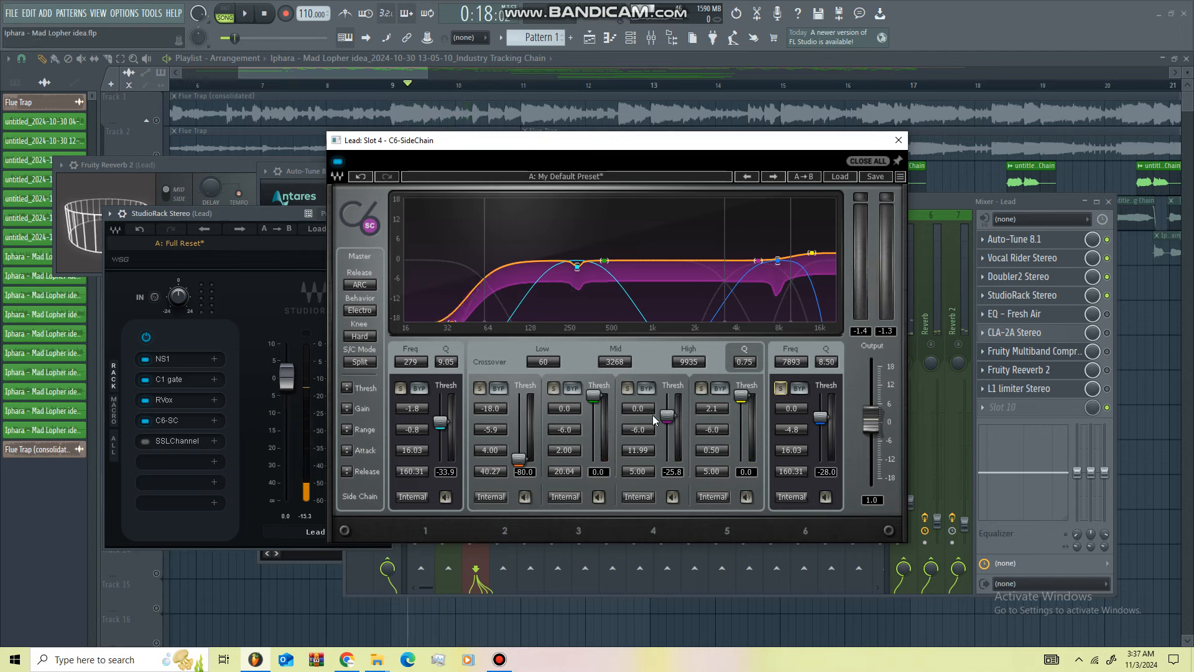
Step: Solo C6 band 4, audition it and release the solo, then solo and audition band 3
{"action": "left_click", "coordinate": [628, 388]}
{"action": "key", "text": "space"}
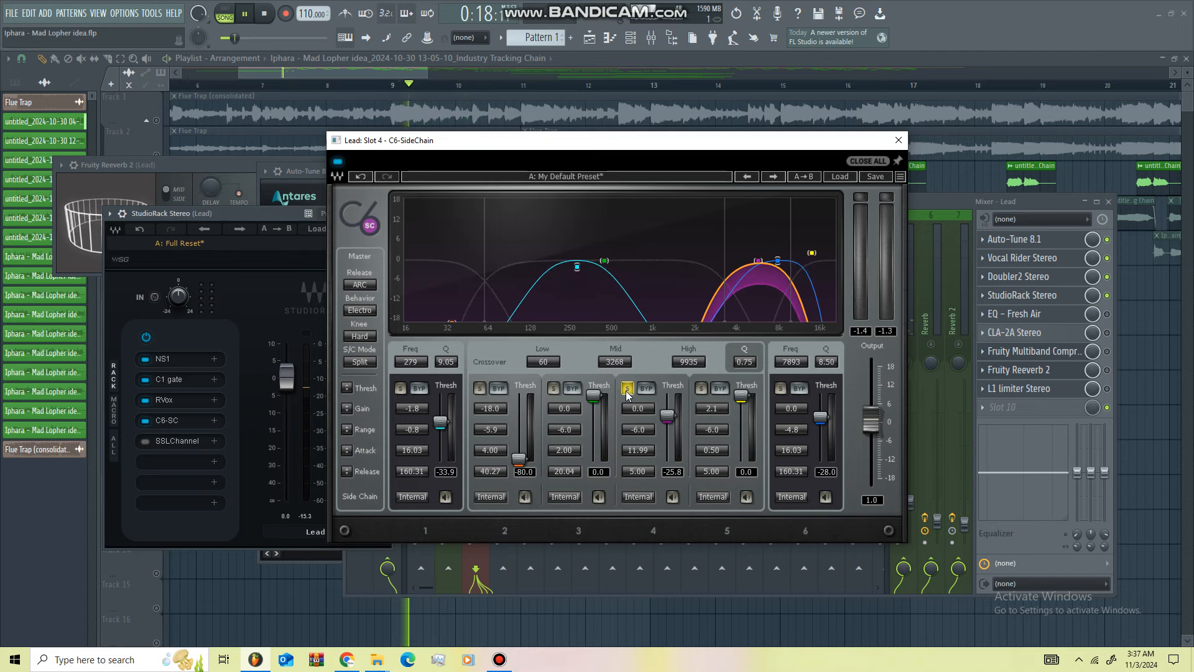
{"action": "key", "text": "space"}
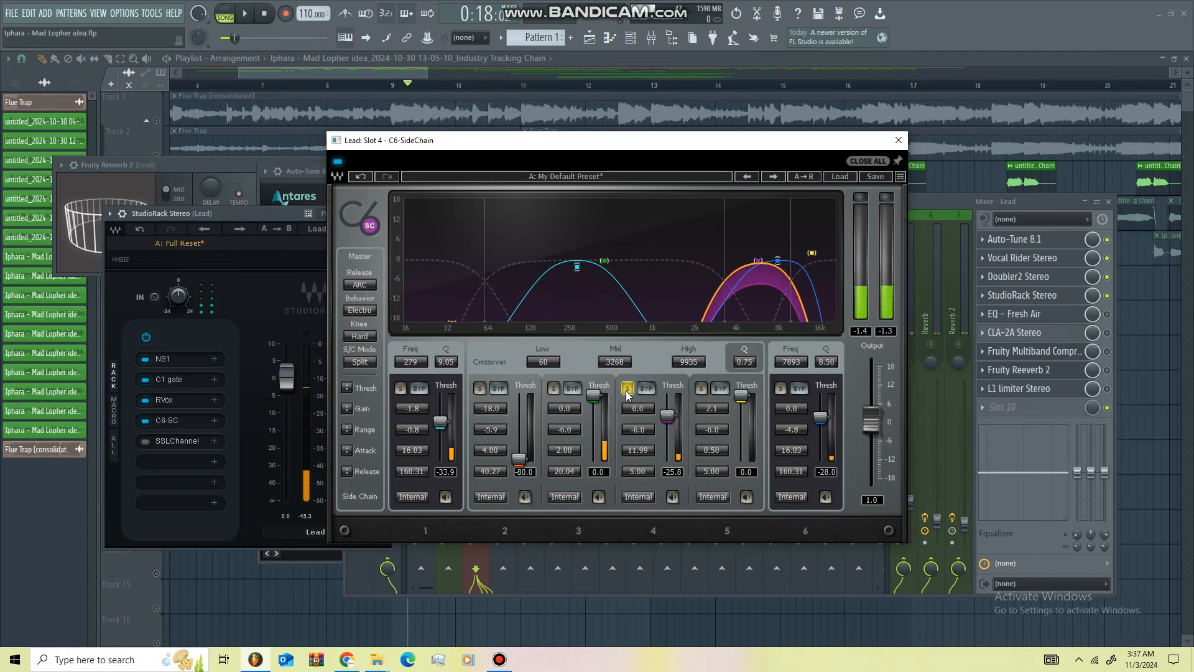
{"action": "left_click", "coordinate": [628, 390]}
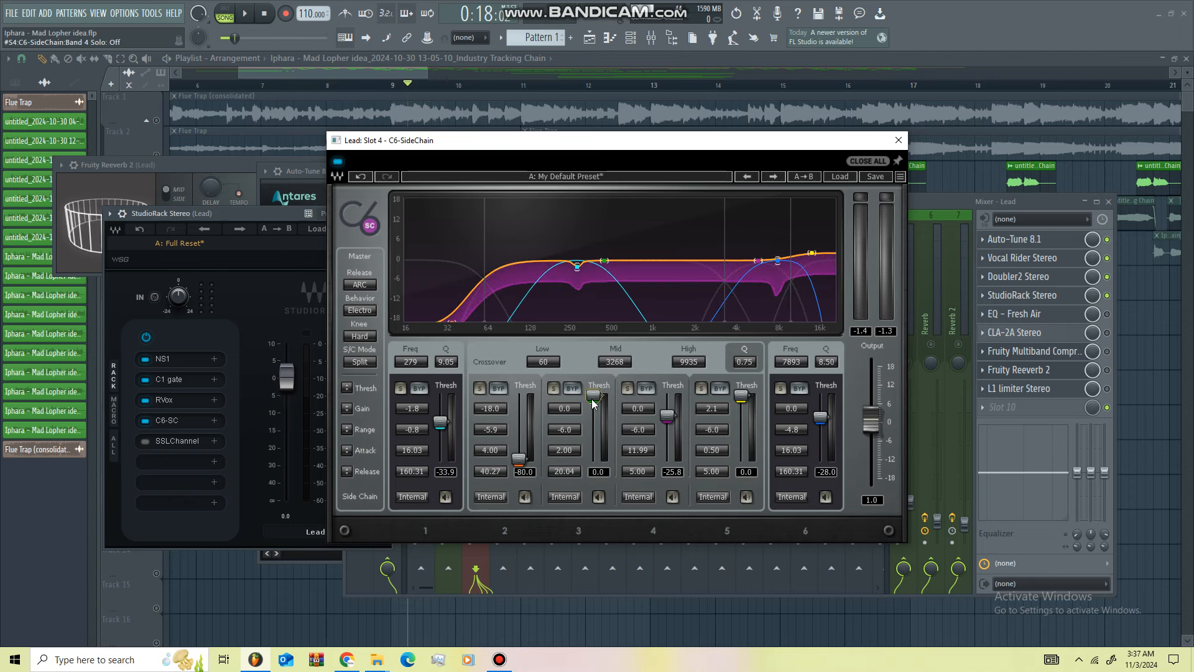
{"action": "left_click", "coordinate": [553, 390]}
{"action": "key", "text": "space"}
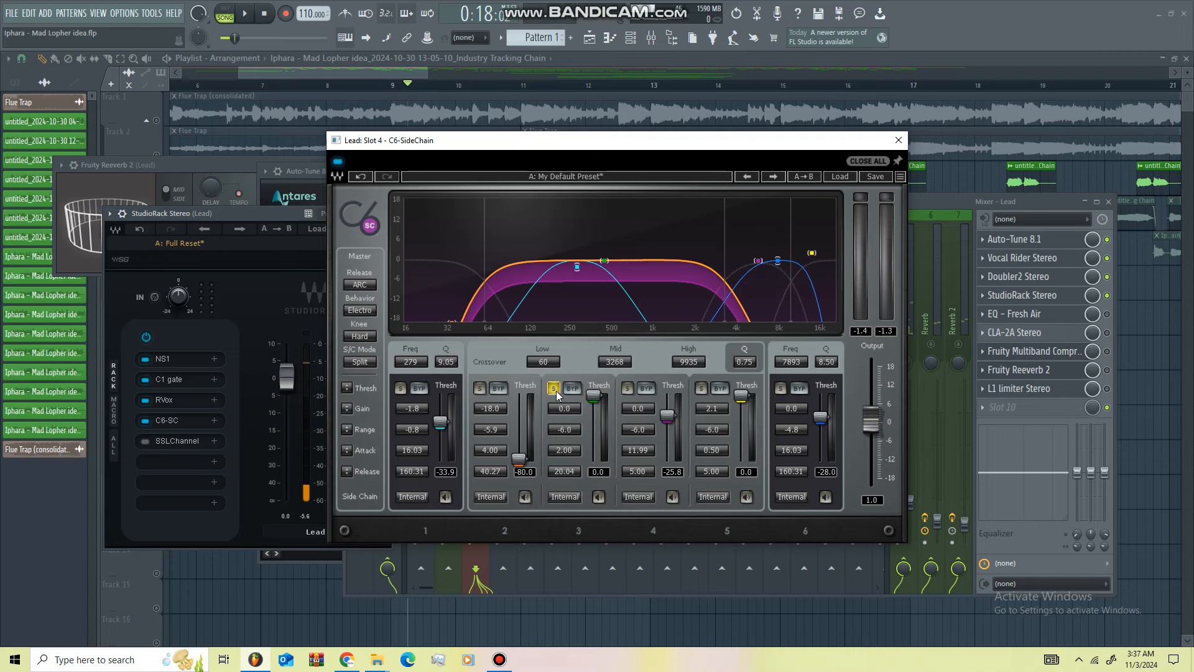
Step: Solo C6 band 2, audition it against the full signal, and check the low crossover frequency
{"action": "left_click", "coordinate": [479, 388]}
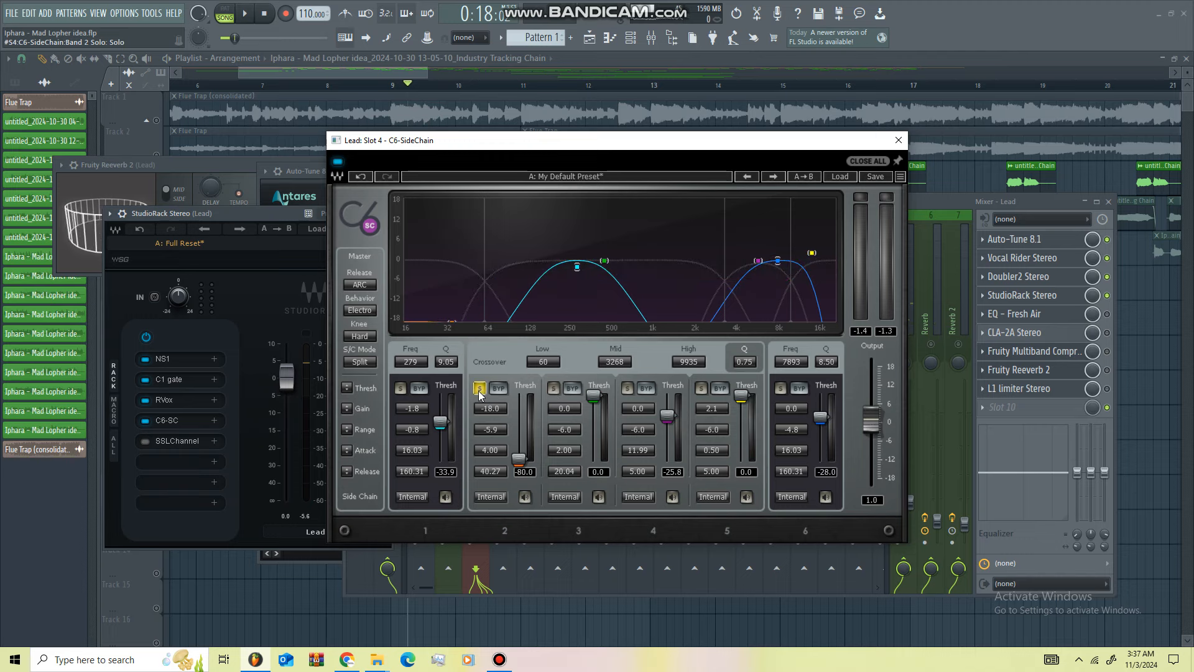
{"action": "key", "text": "space"}
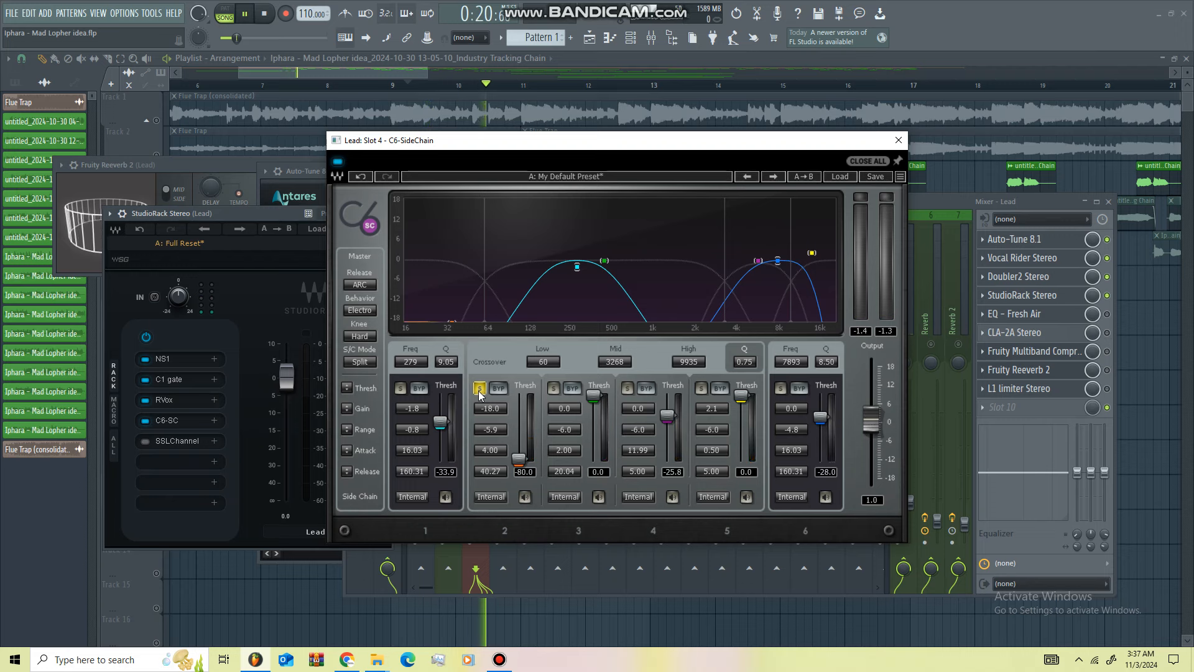
{"action": "left_click", "coordinate": [479, 391]}
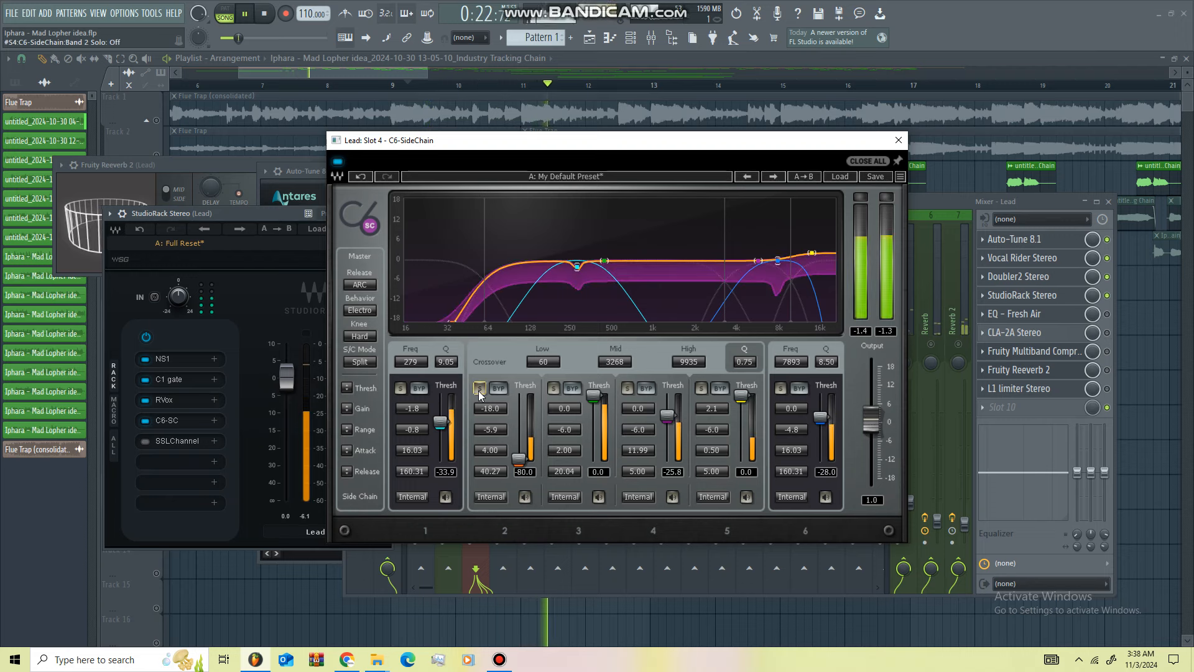
{"action": "key", "text": "space"}
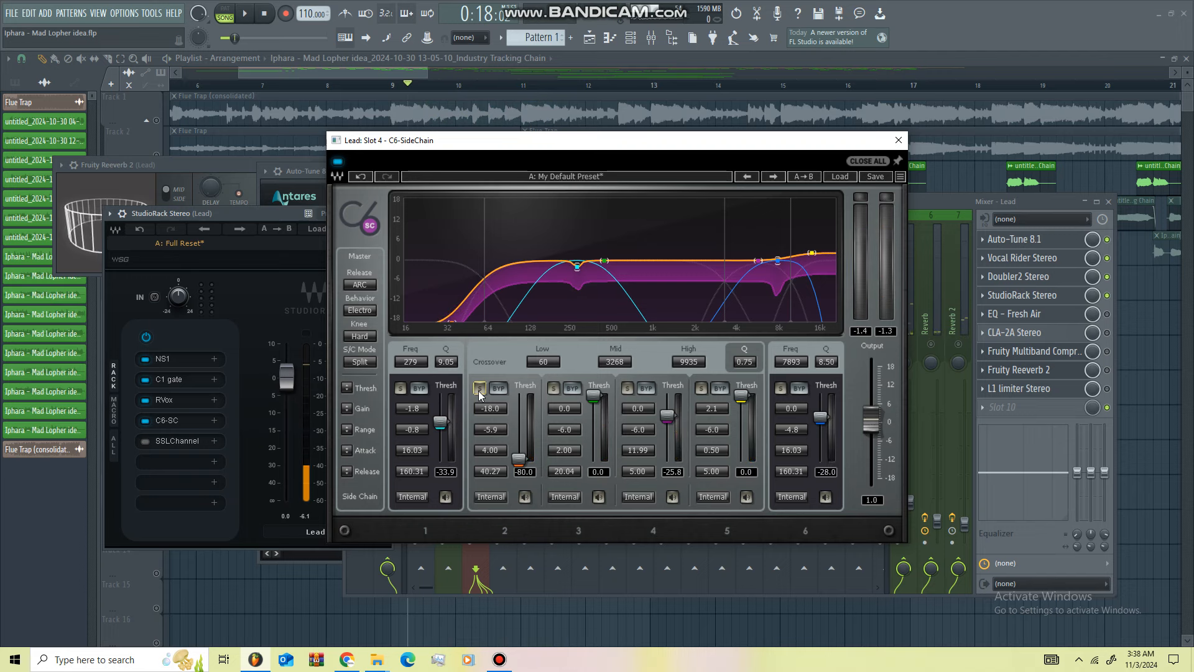
{"action": "left_click", "coordinate": [543, 362]}
{"action": "left_click", "coordinate": [491, 349]}
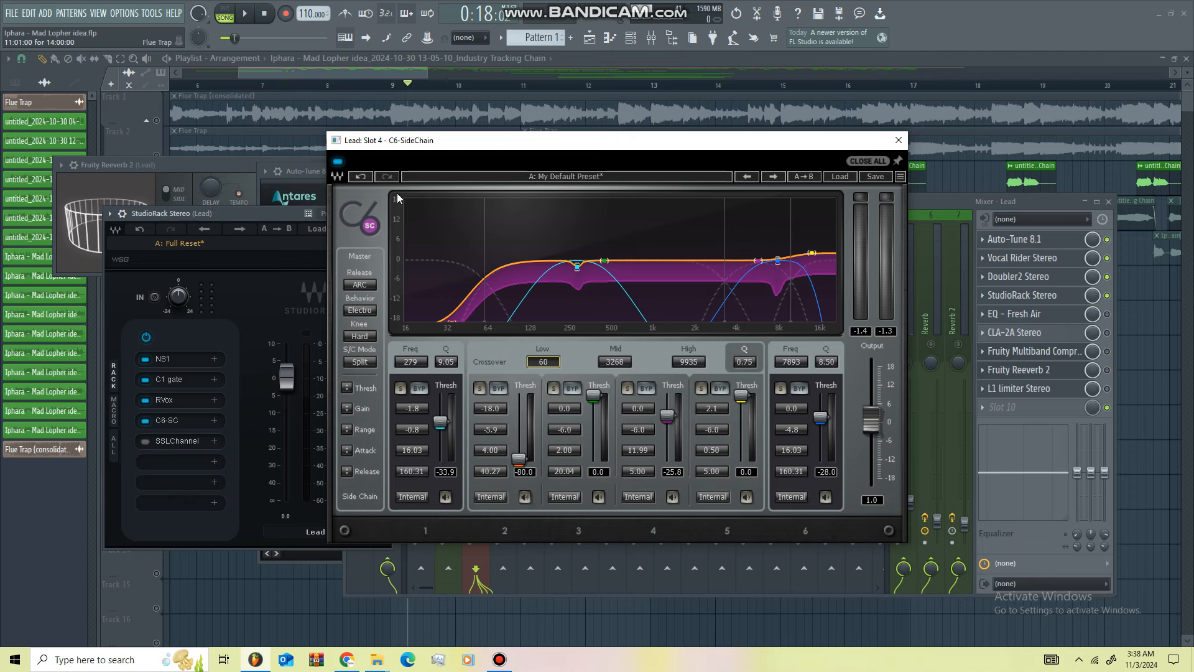
Step: Bypass and re-enable C6 during playback to compare the vocal with and without it
{"action": "left_click", "coordinate": [338, 162]}
{"action": "key", "text": "space"}
{"action": "left_click", "coordinate": [338, 162]}
{"action": "key", "text": "space"}
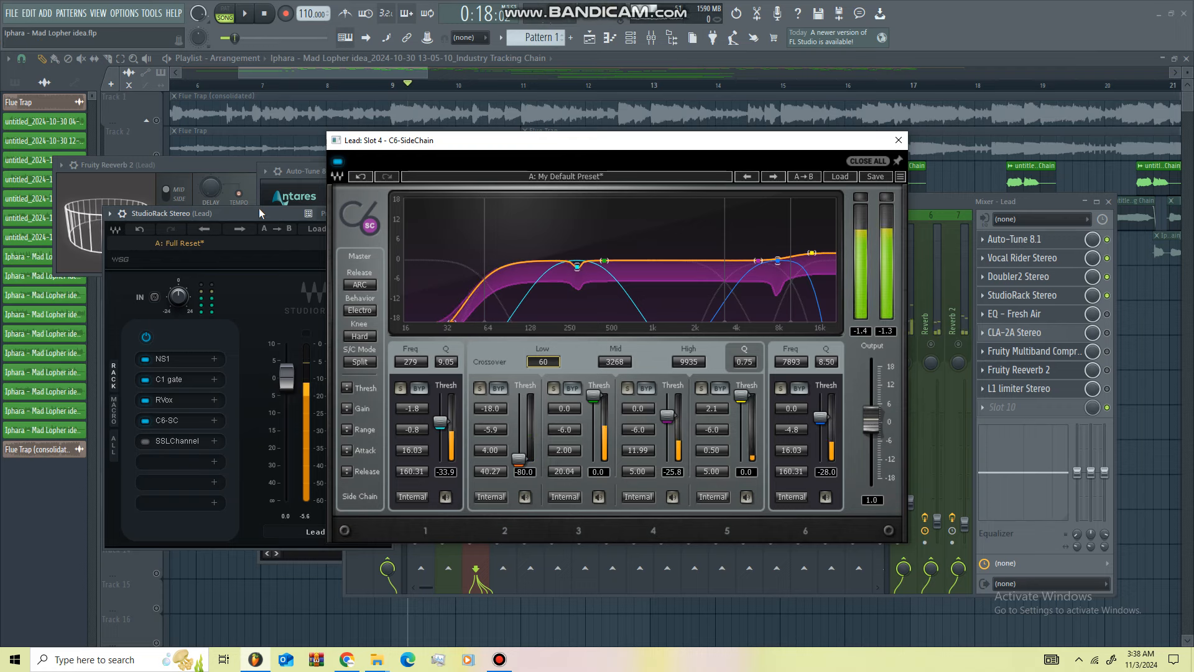
Step: Enable SSLChannel in the rack, open it and move its window so the whole channel strip fits
{"action": "left_click", "coordinate": [144, 442]}
{"action": "left_click", "coordinate": [178, 442]}
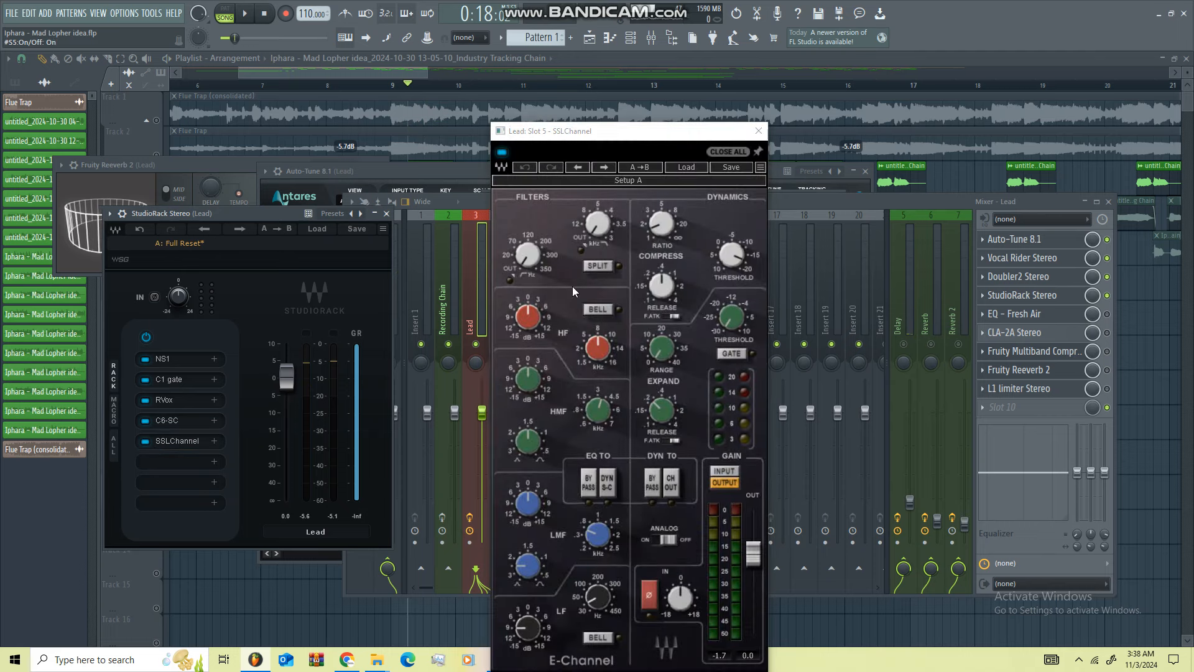
{"action": "left_click_drag", "start_coordinate": [615, 136], "coordinate": [605, 82]}
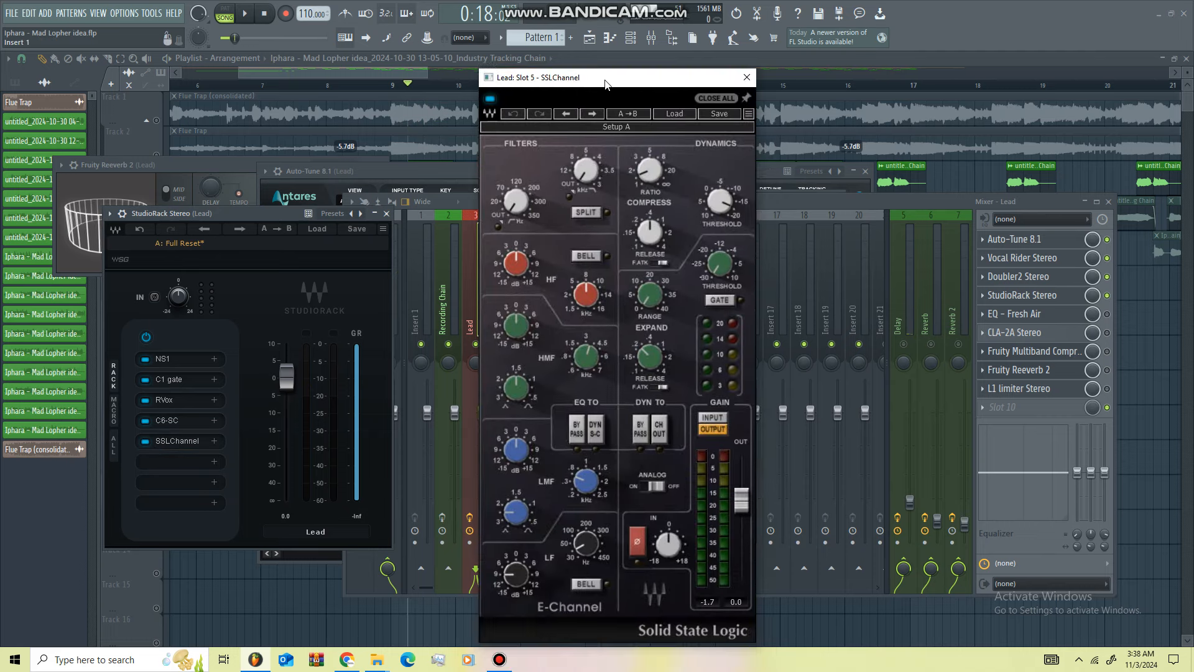
Step: Inspect SSLChannel's compressor threshold and ratio, and its LF band's frequency and gain
{"action": "left_click", "coordinate": [726, 207]}
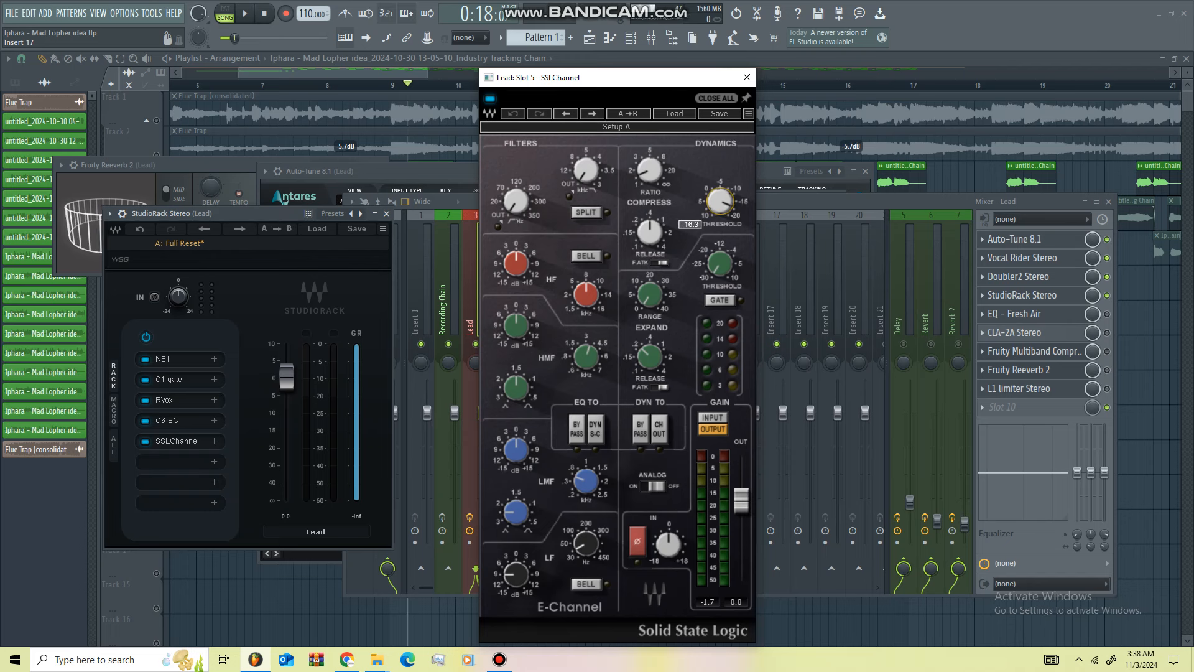
{"action": "left_click", "coordinate": [640, 176]}
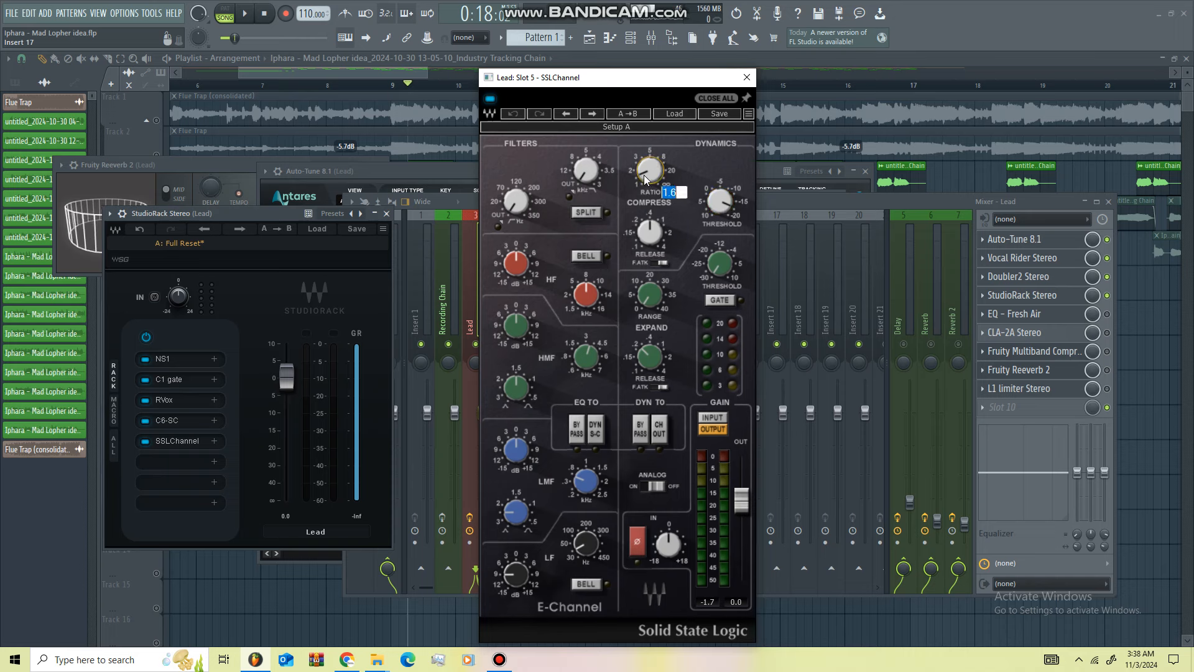
{"action": "left_click", "coordinate": [584, 544]}
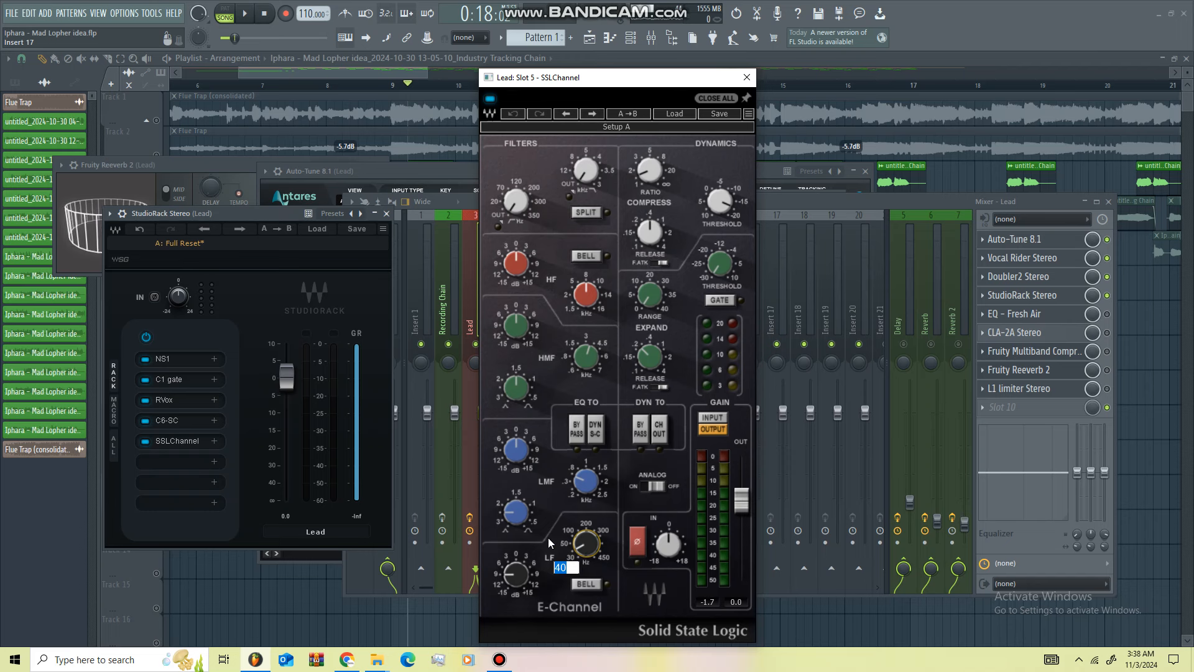
{"action": "left_click", "coordinate": [515, 584]}
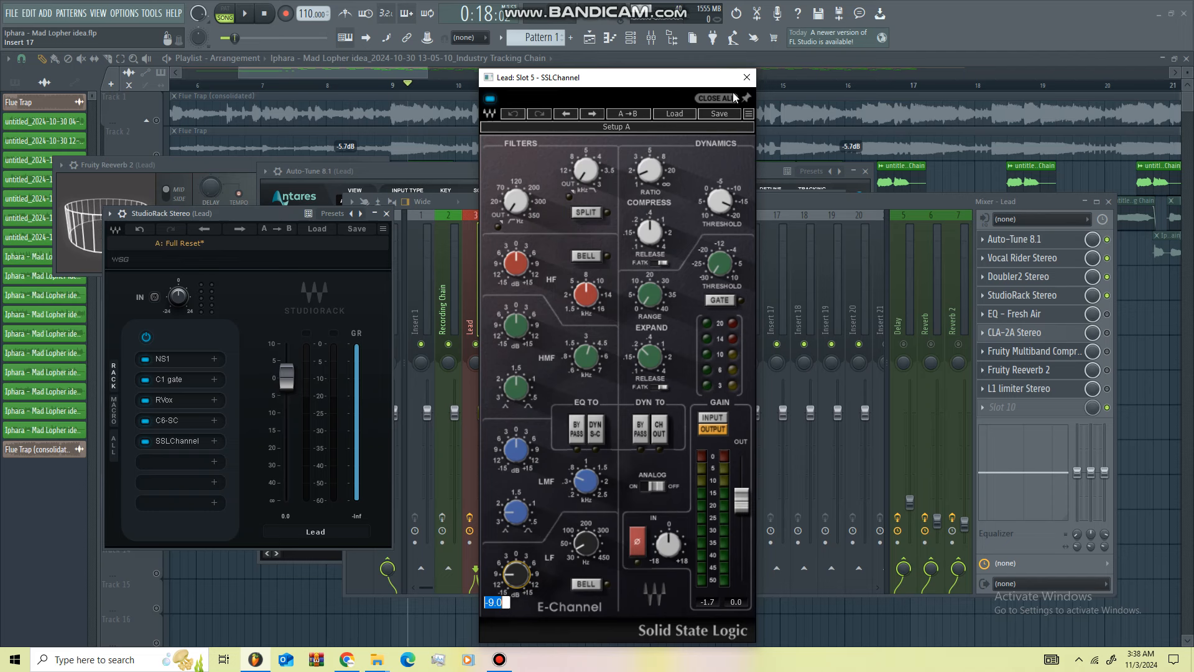
Step: Close the SSLChannel window and bypass and re-enable SSLChannel in the rack during playback to compare the vocal
{"action": "left_click", "coordinate": [748, 79]}
{"action": "key", "text": "space"}
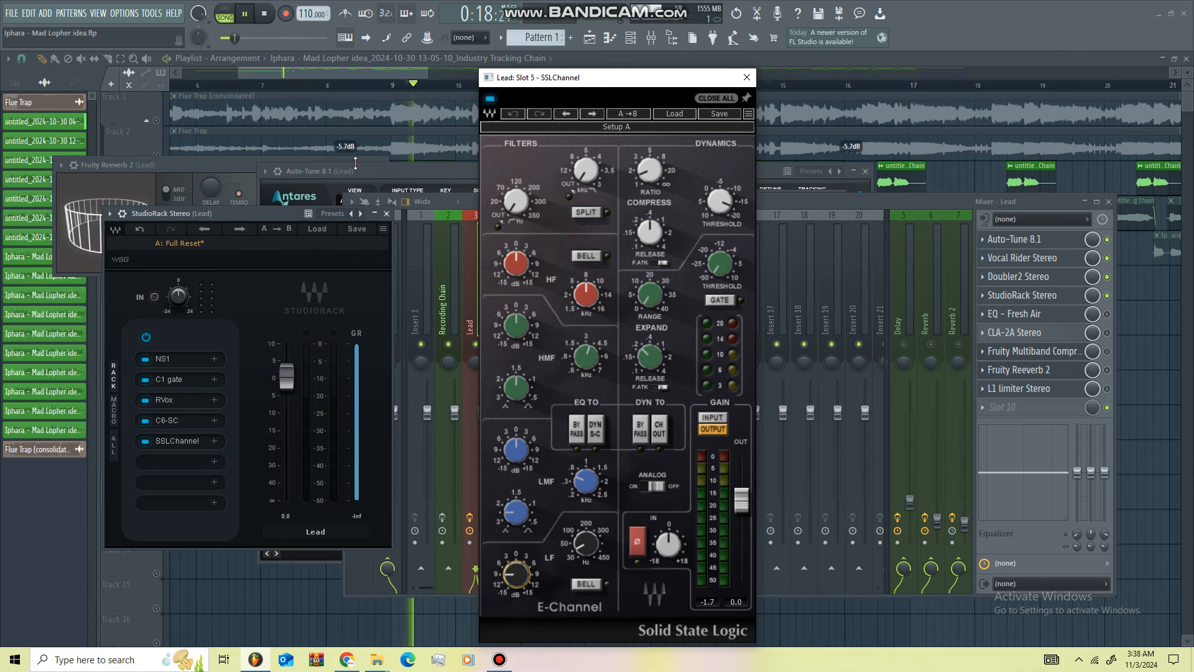
{"action": "left_click", "coordinate": [747, 77]}
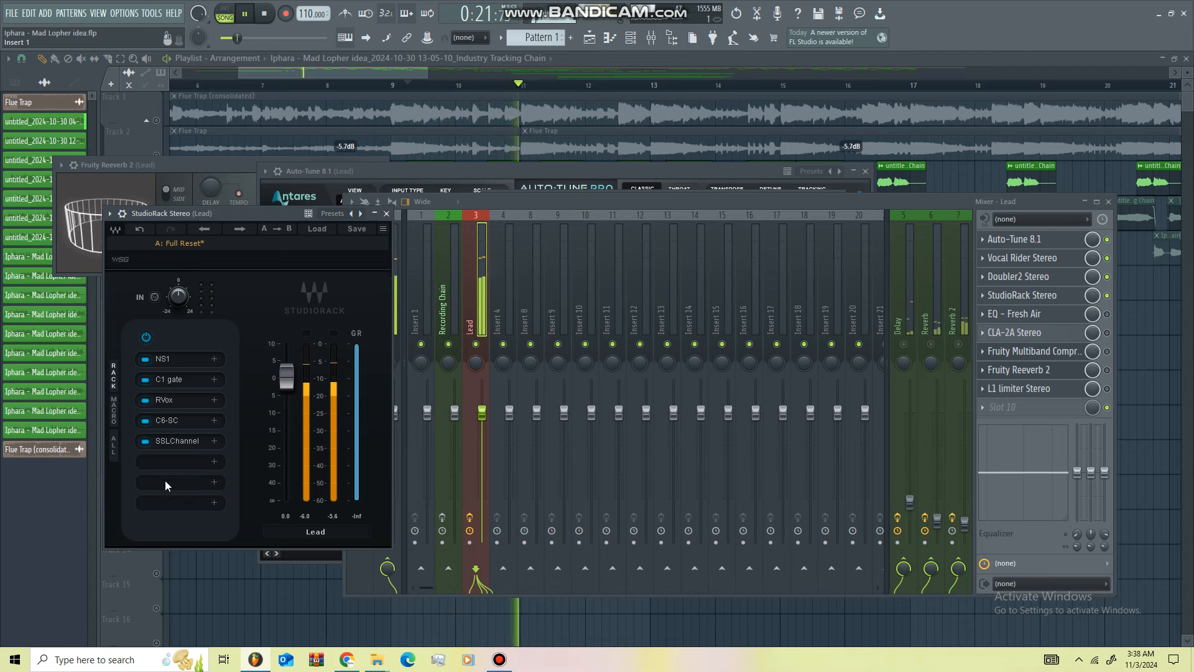
{"action": "left_click", "coordinate": [145, 440]}
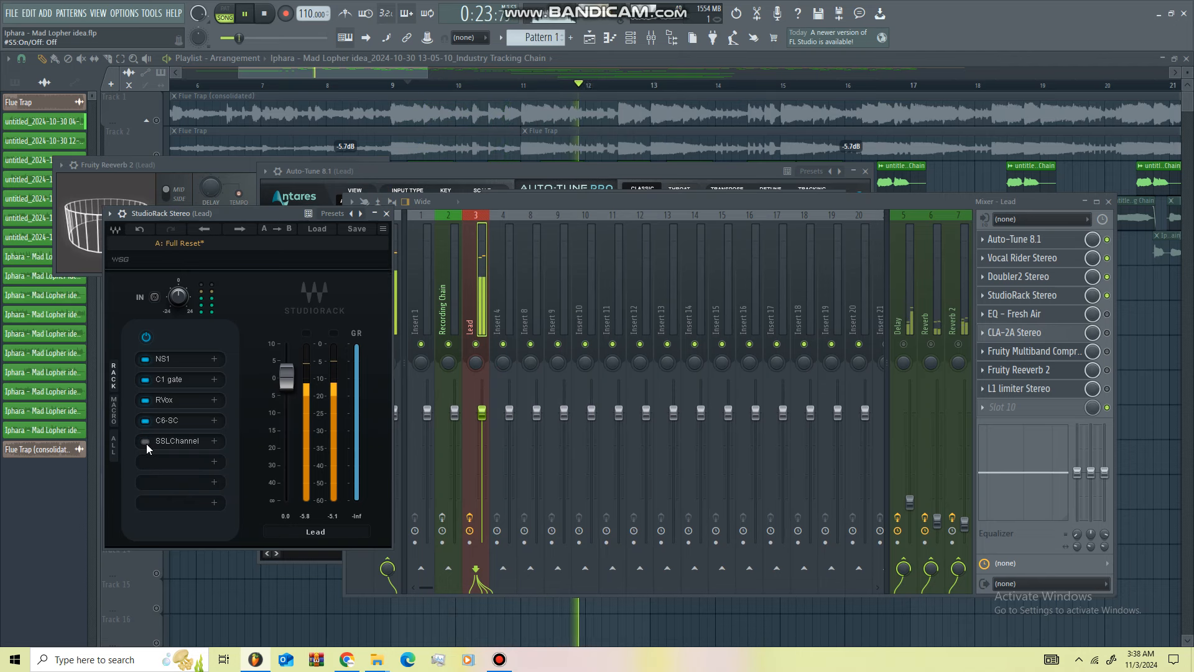
{"action": "left_click", "coordinate": [146, 444]}
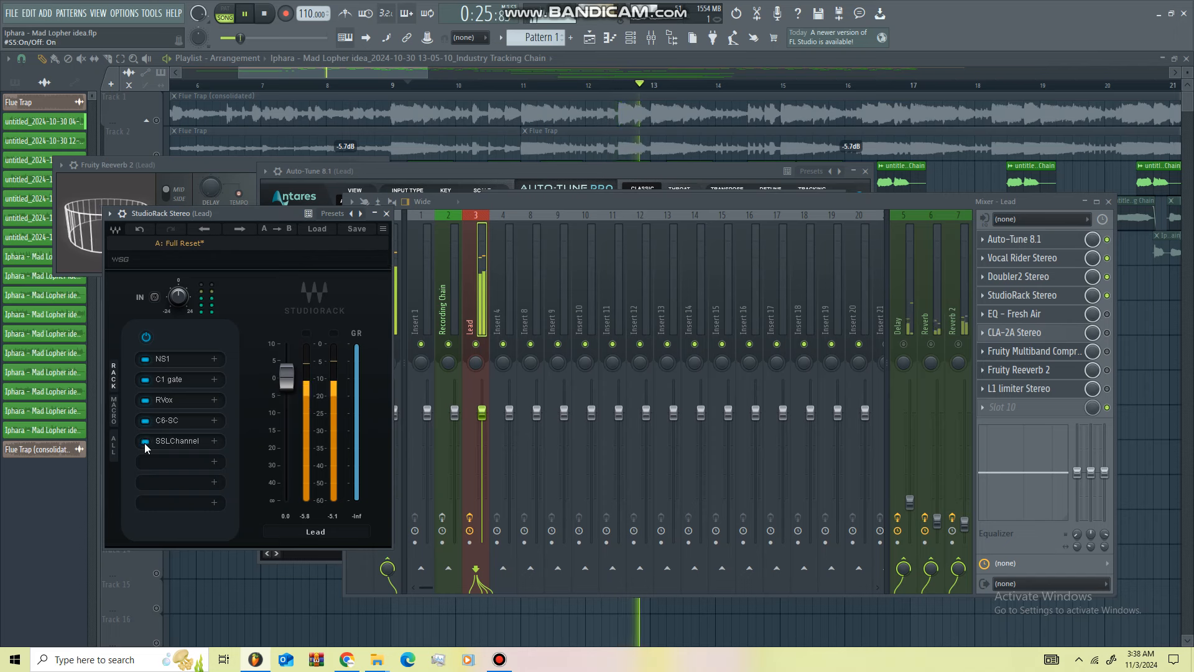
{"action": "key", "text": "space"}
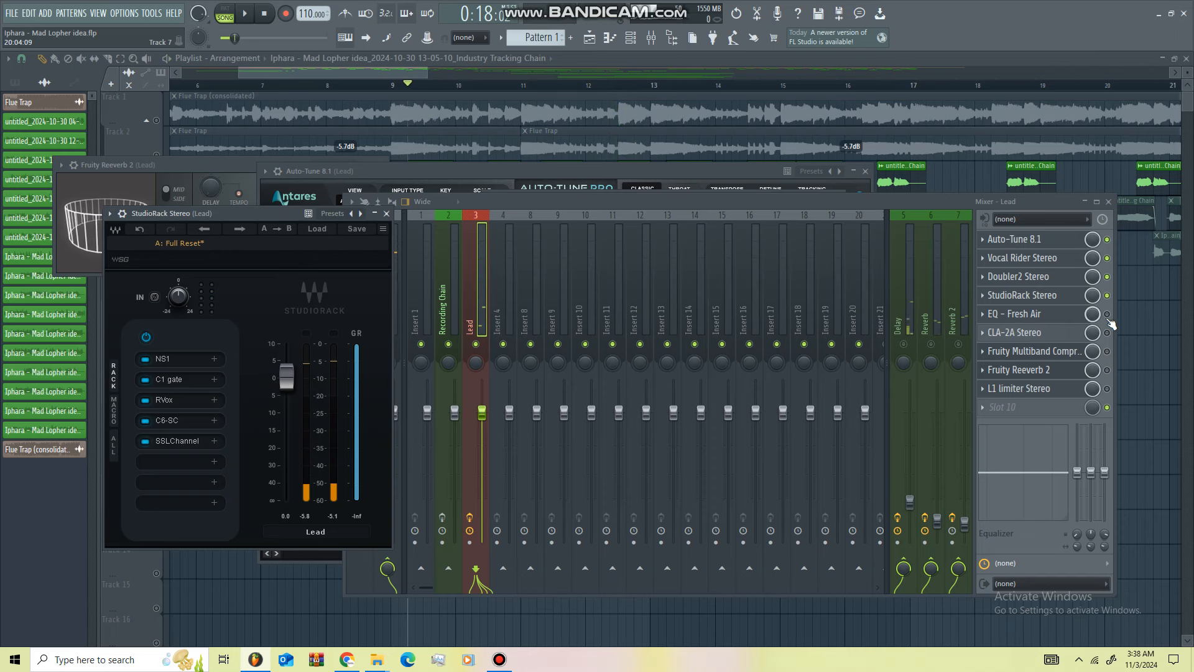
Step: Enable EQ – Fresh Air in the Lead chain, open it and move its window clear of the StudioRack controls
{"action": "left_click", "coordinate": [1107, 314]}
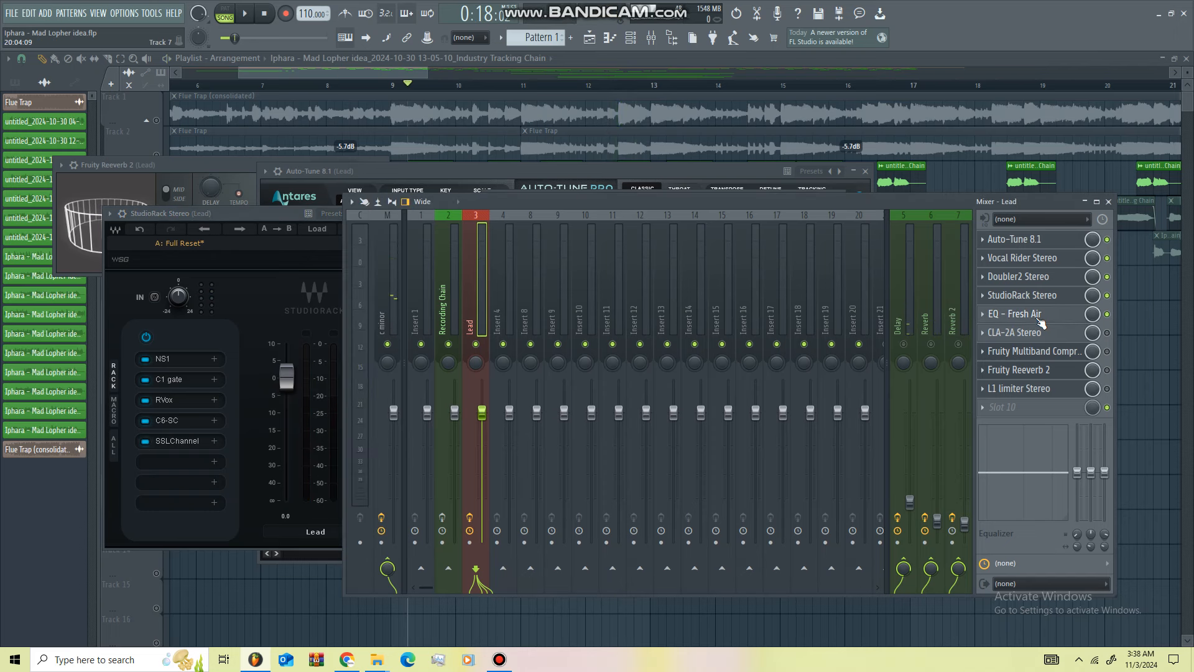
{"action": "left_click", "coordinate": [1035, 314]}
{"action": "left_click_drag", "start_coordinate": [328, 237], "coordinate": [499, 198]}
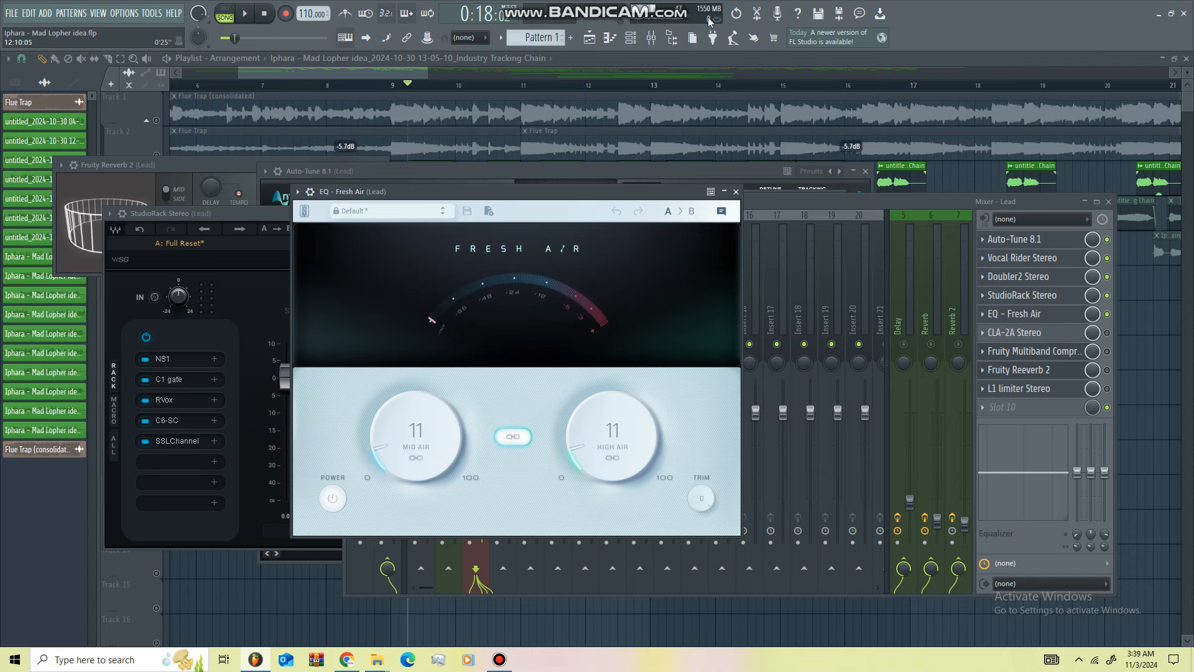
Step: Audition the vocal with Fresh Air's processing bypassed and re-enabled, ending with playback stopped and the mixer in front
{"action": "left_click", "coordinate": [251, 16]}
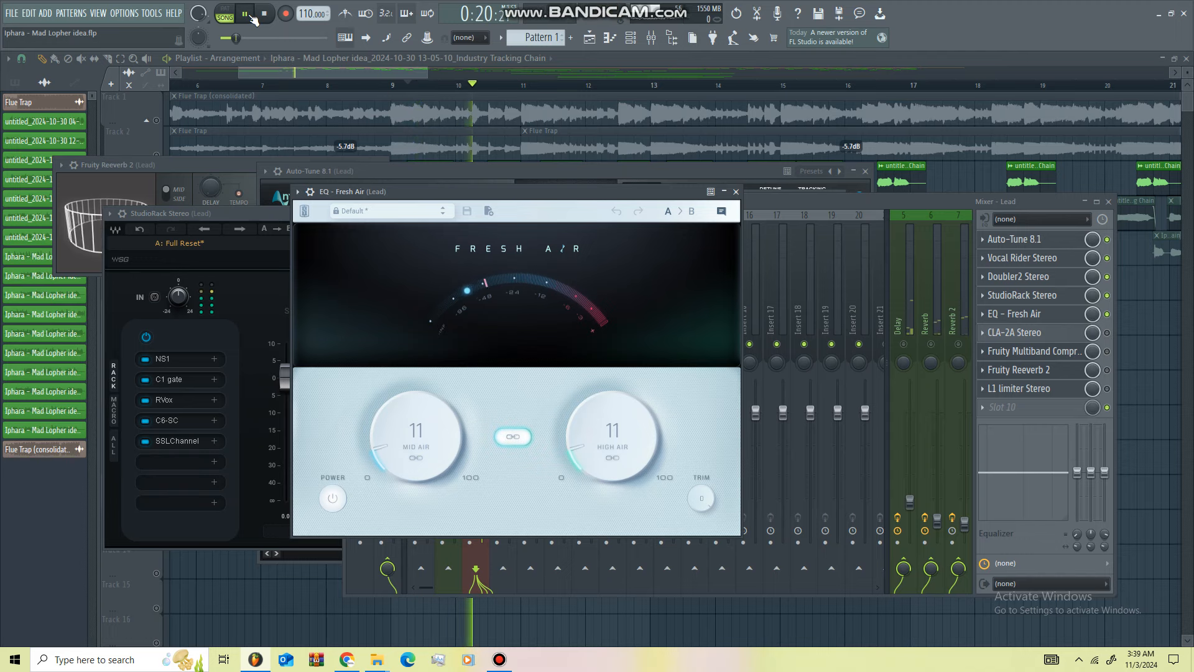
{"action": "key", "text": "space"}
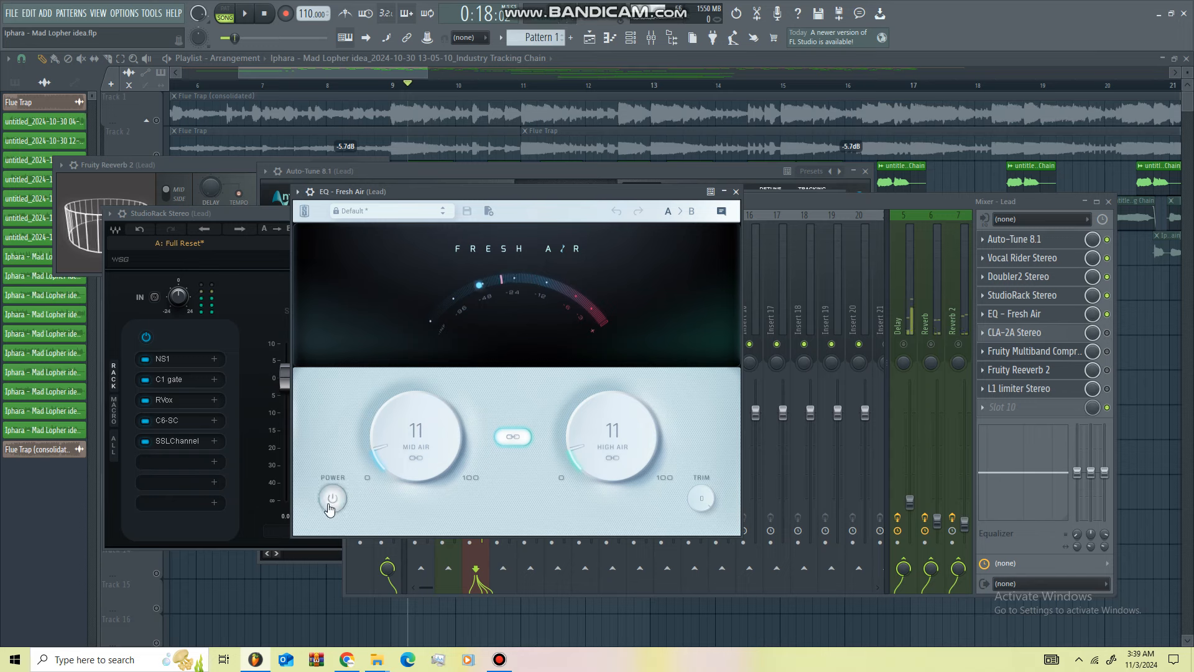
{"action": "left_click", "coordinate": [331, 504]}
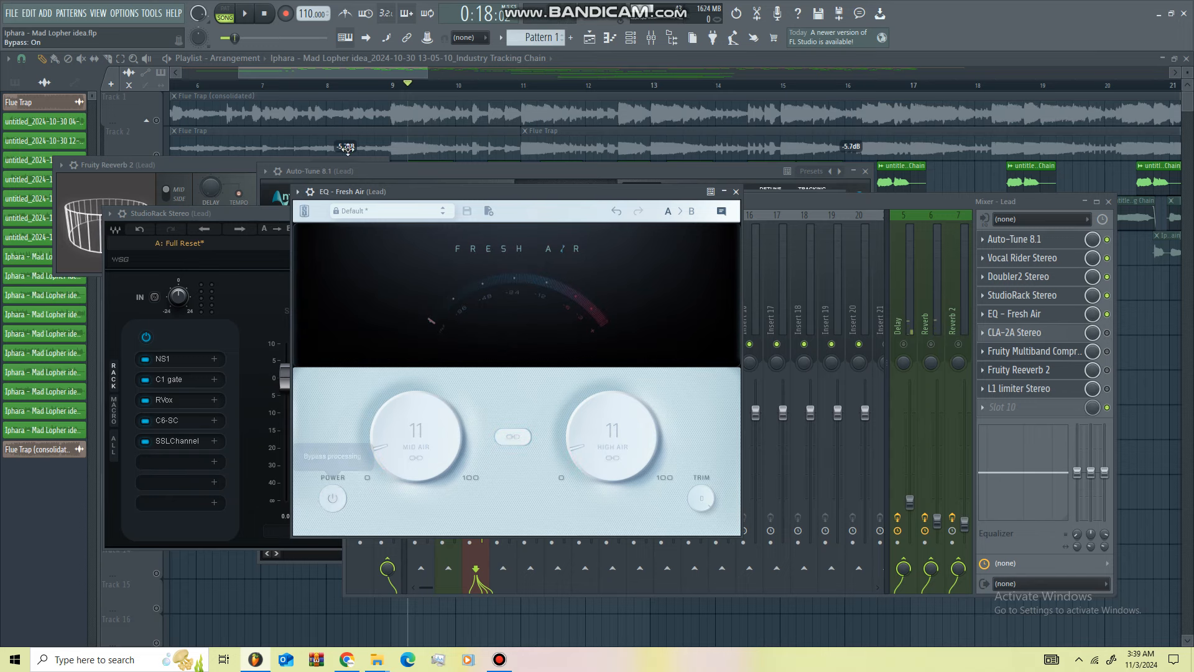
{"action": "key", "text": "space"}
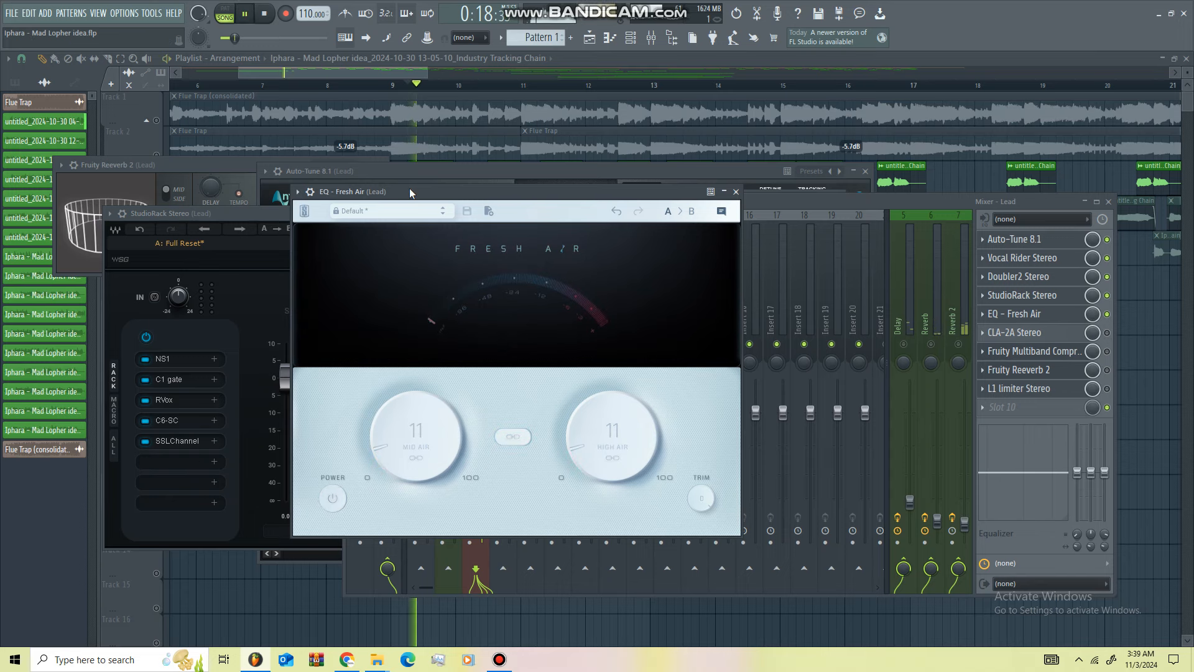
{"action": "left_click", "coordinate": [333, 508]}
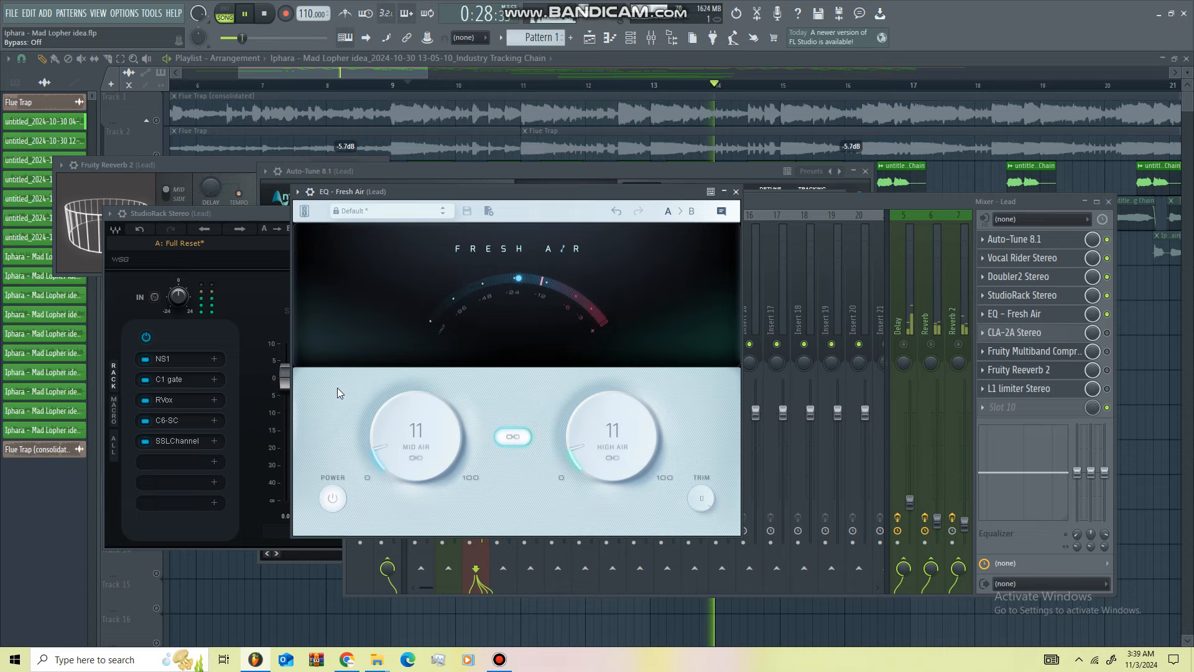
{"action": "left_click", "coordinate": [838, 206]}
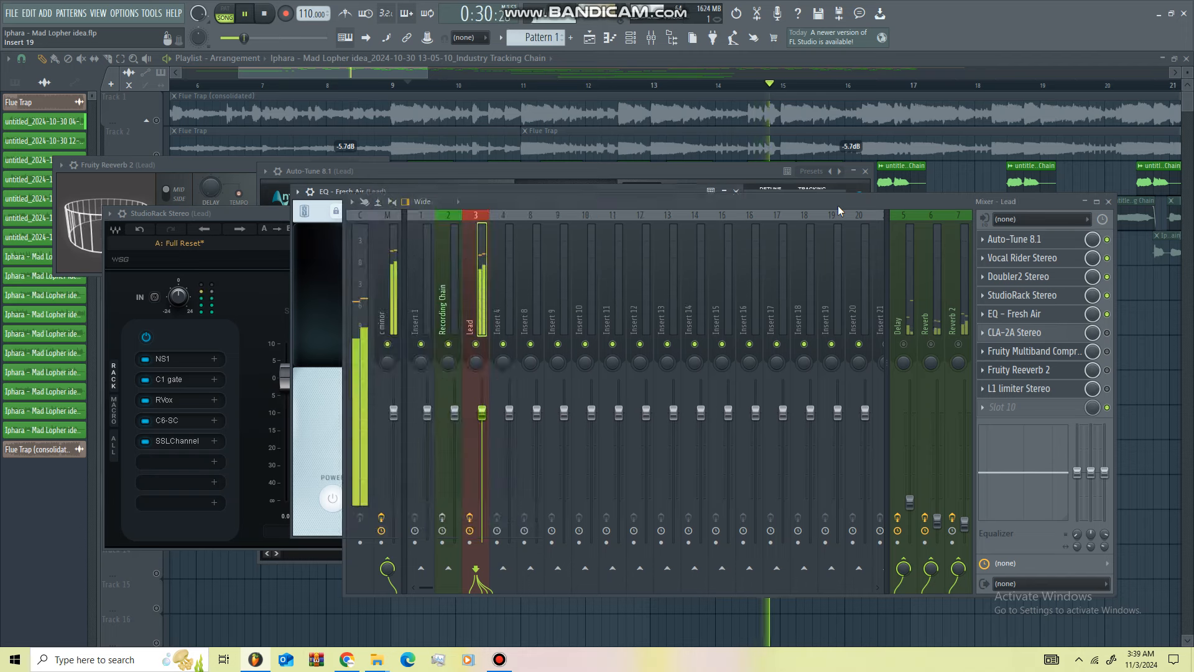
{"action": "key", "text": "space"}
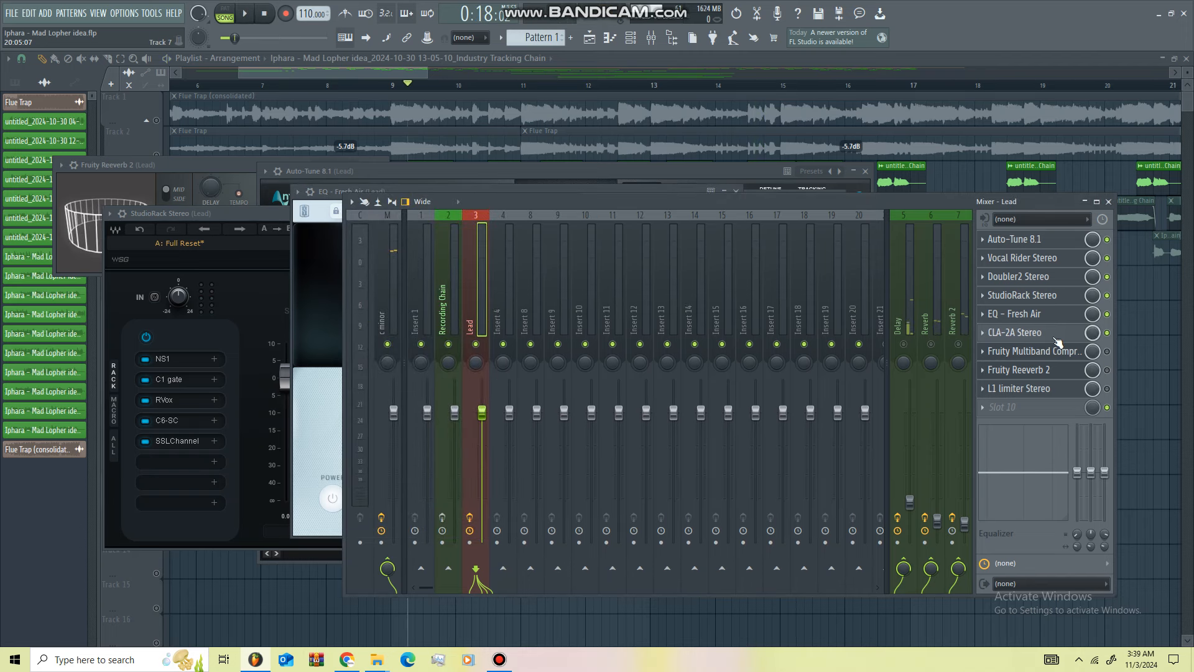
Step: Open CLA-2A Stereo, move its window over the mixer, and check its peak reduction and gain values
{"action": "left_click", "coordinate": [1049, 335]}
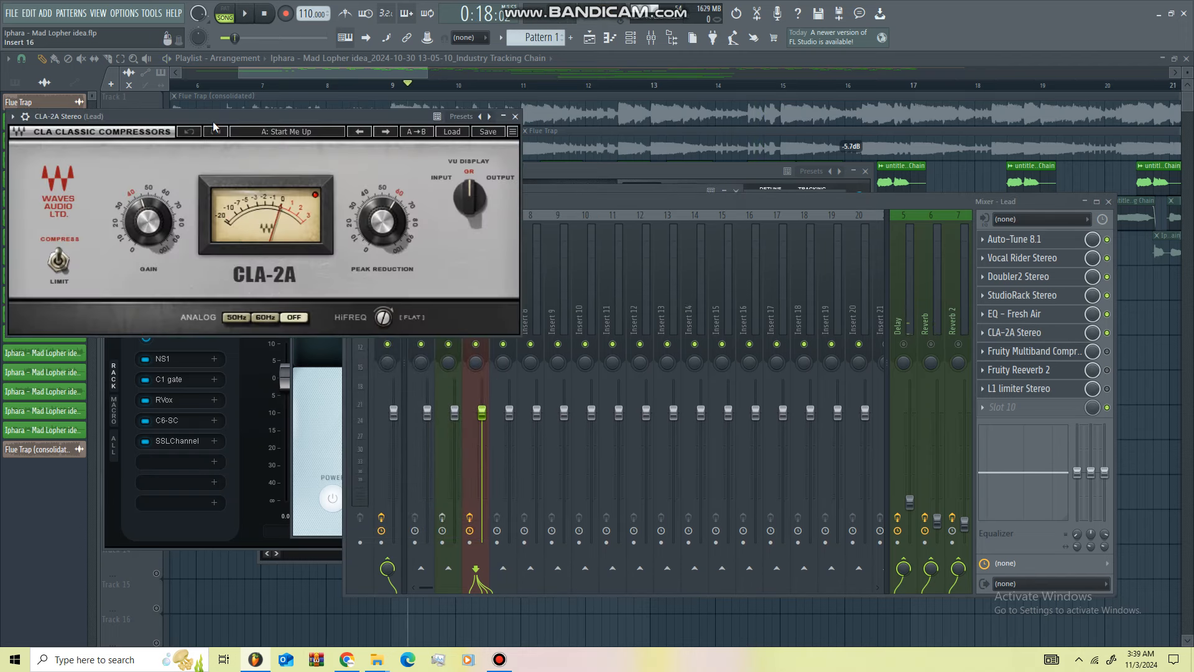
{"action": "left_click_drag", "start_coordinate": [234, 125], "coordinate": [466, 262]}
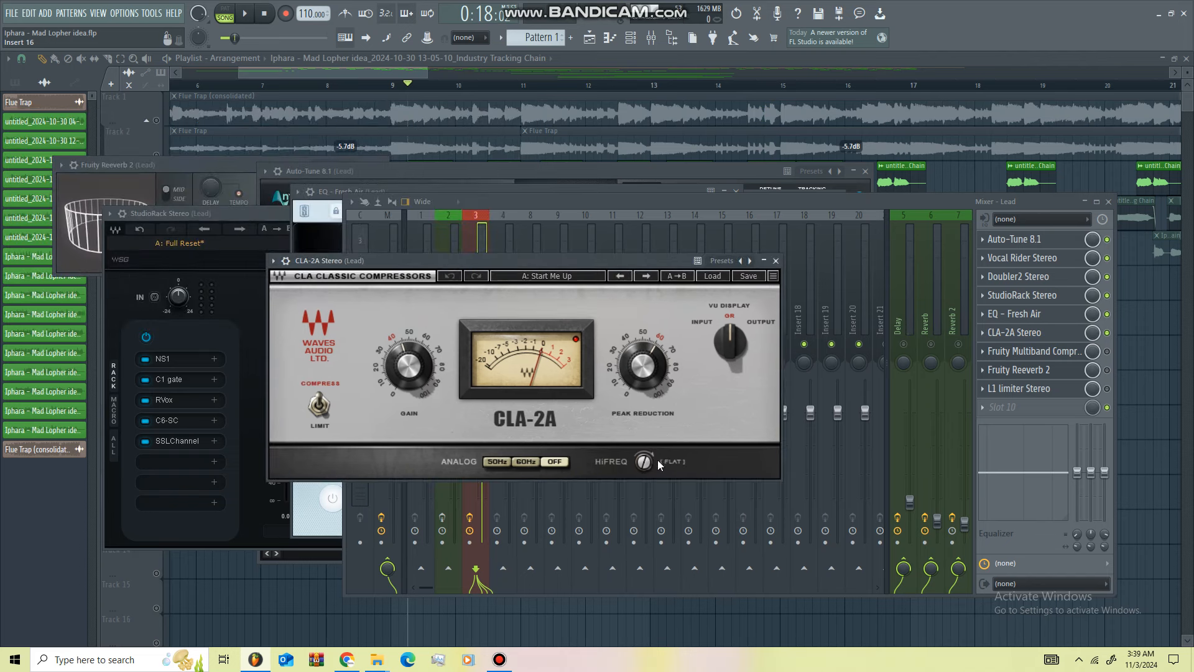
{"action": "left_click", "coordinate": [656, 367]}
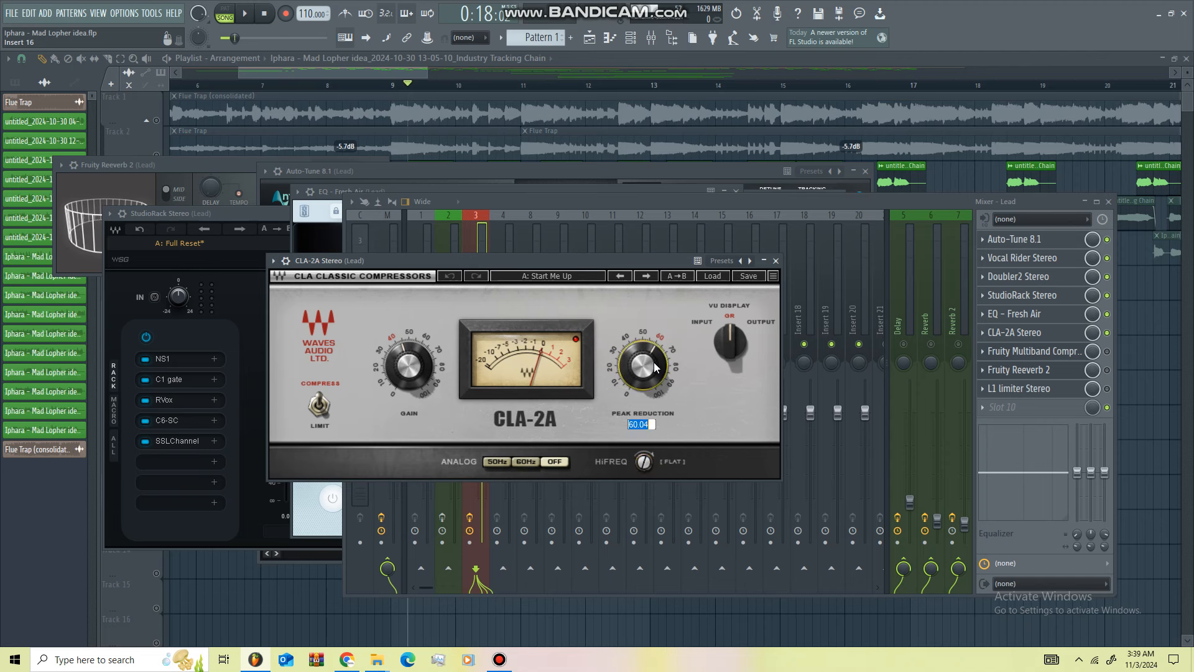
{"action": "left_click", "coordinate": [415, 370]}
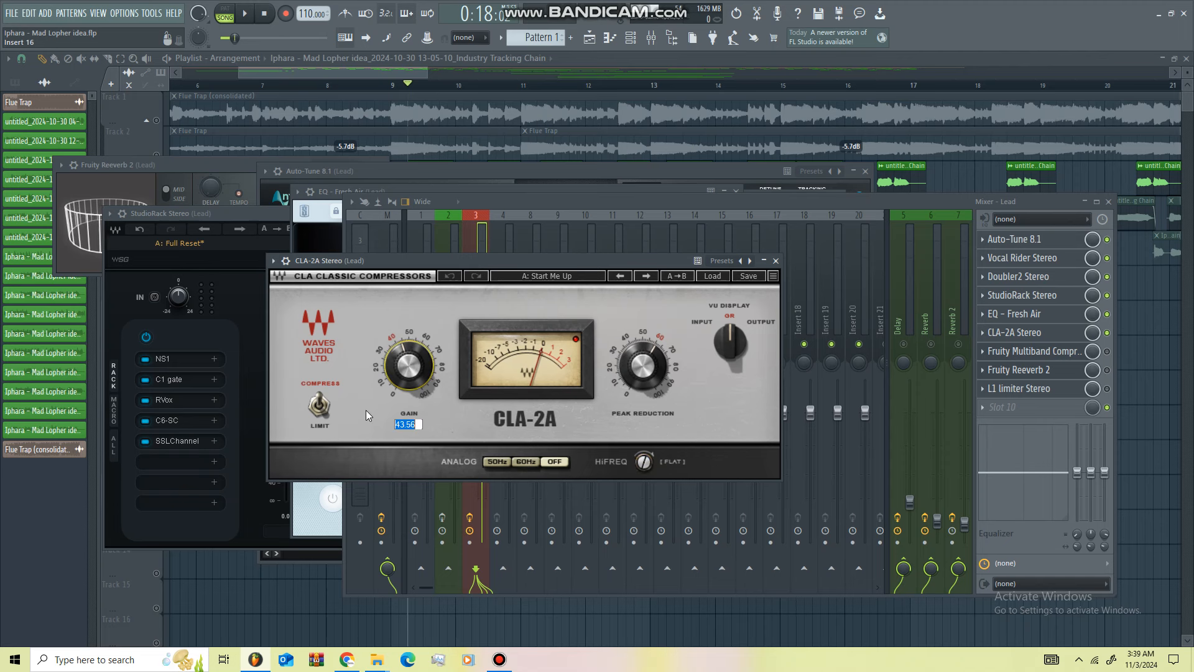
Step: Play the vocal and switch CLA-2A off and on from its wrapper options to compare the sound
{"action": "key", "text": "space"}
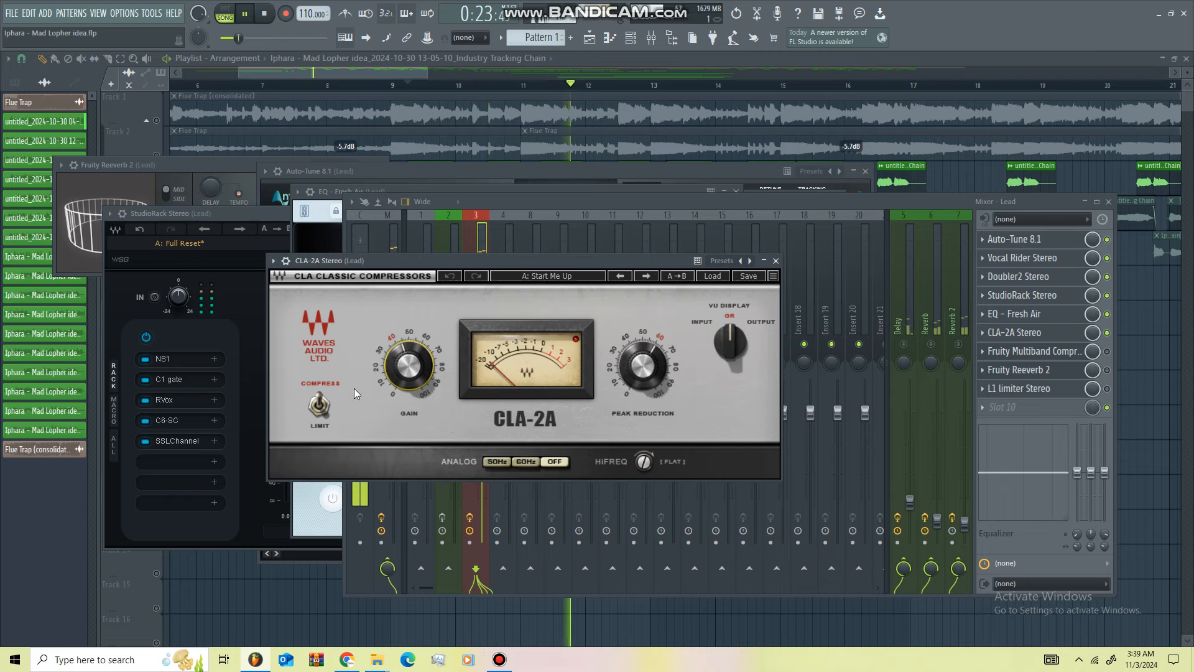
{"action": "left_click", "coordinate": [286, 261]}
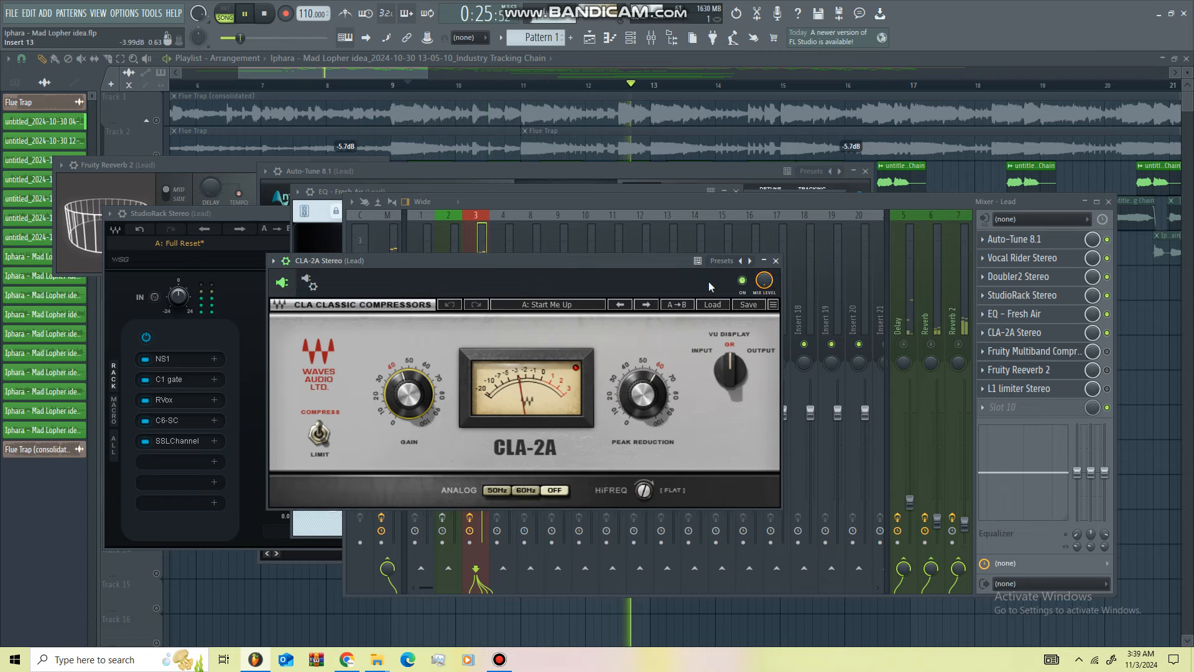
{"action": "left_click", "coordinate": [743, 283]}
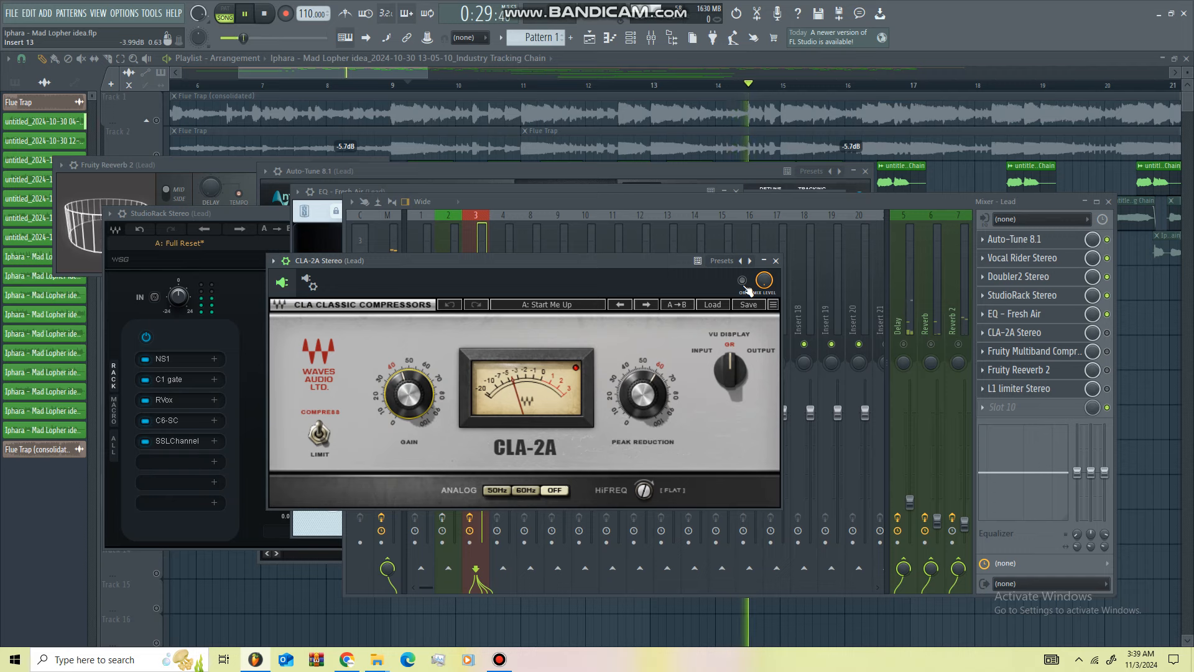
{"action": "left_click", "coordinate": [744, 282]}
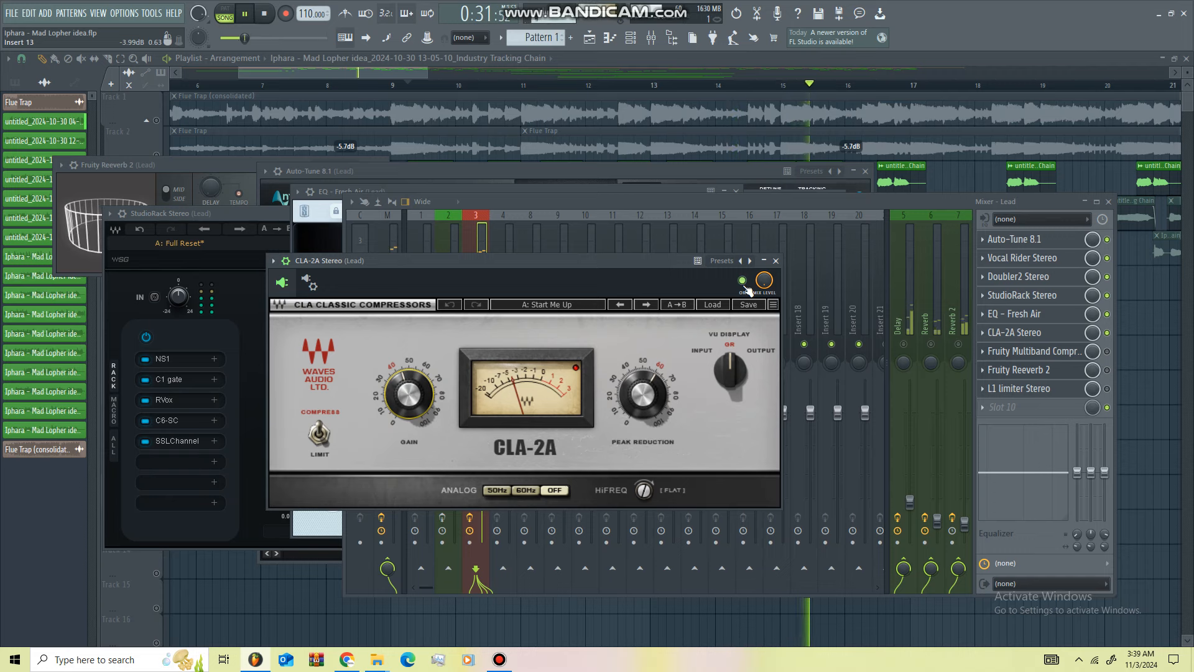
{"action": "key", "text": "space"}
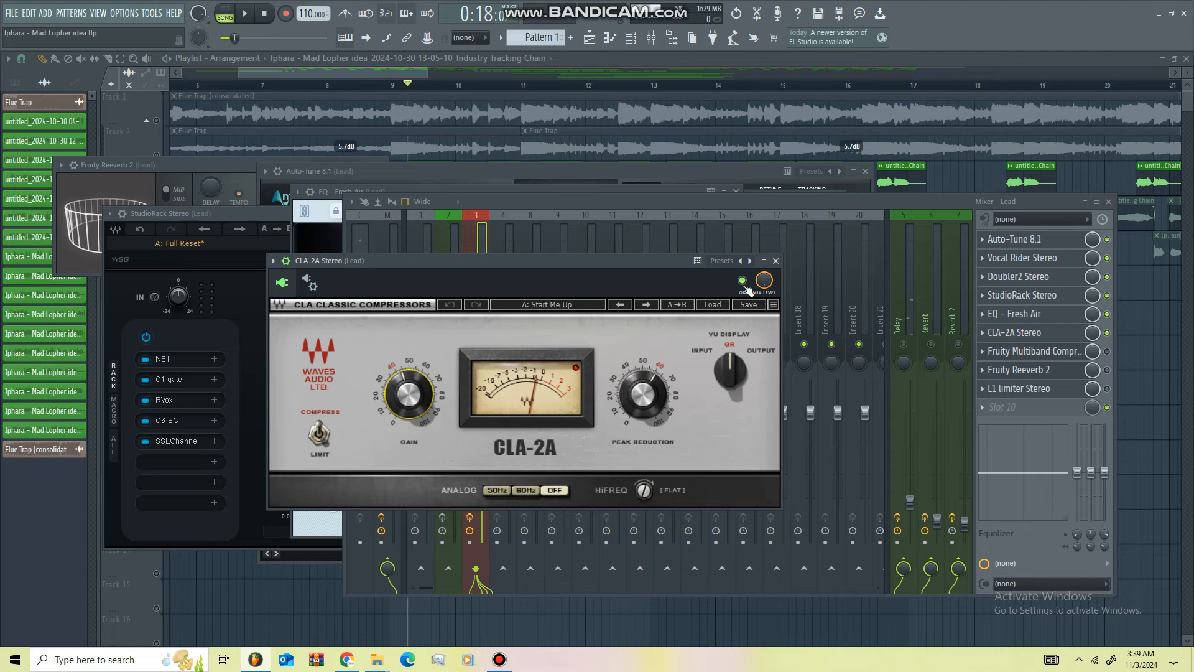
Step: Enable Fruity Multiband Compressor in the Lead chain, open it and move its window lower over the mixer
{"action": "left_click", "coordinate": [854, 203]}
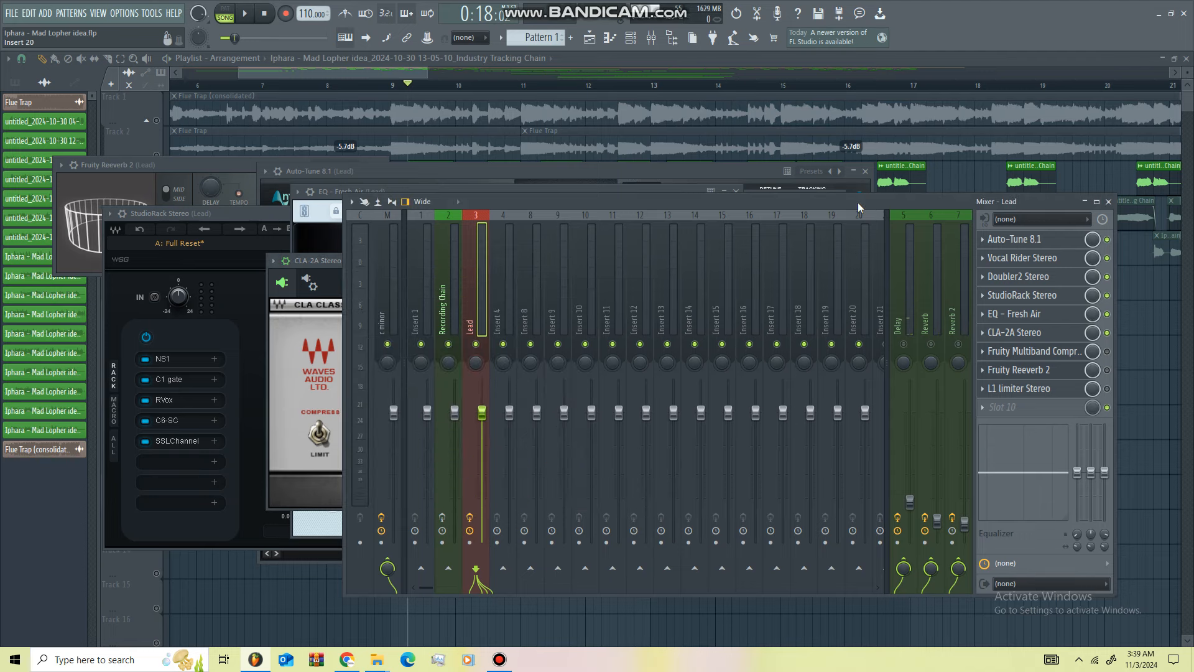
{"action": "left_click", "coordinate": [1107, 351]}
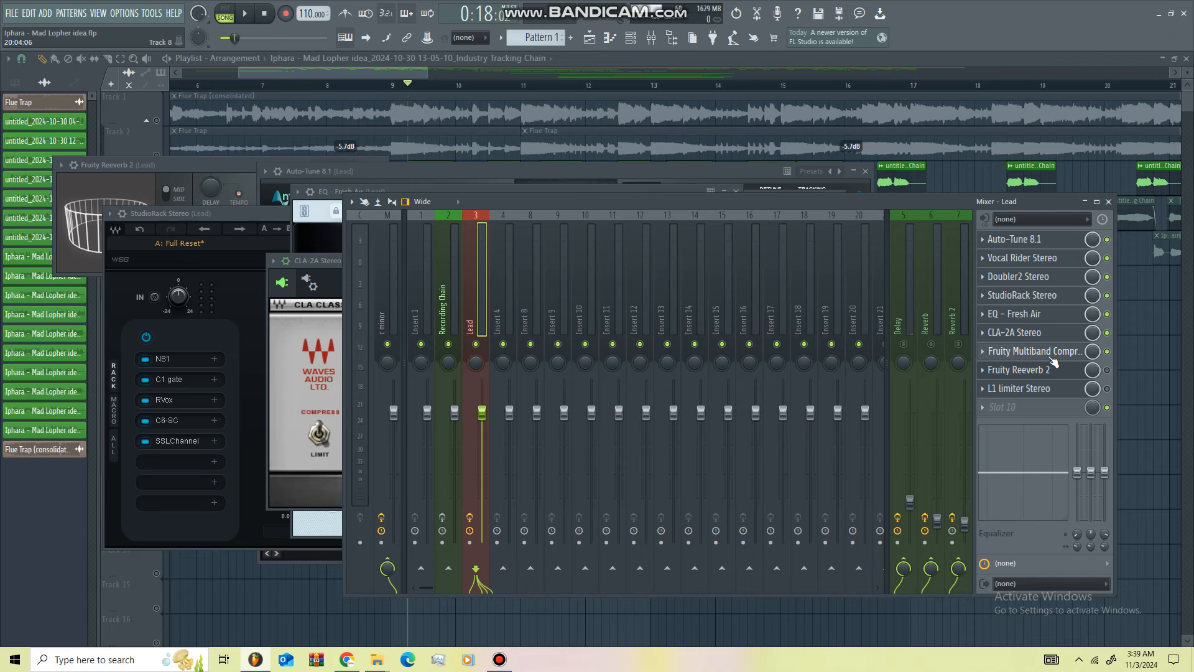
{"action": "left_click", "coordinate": [1050, 357]}
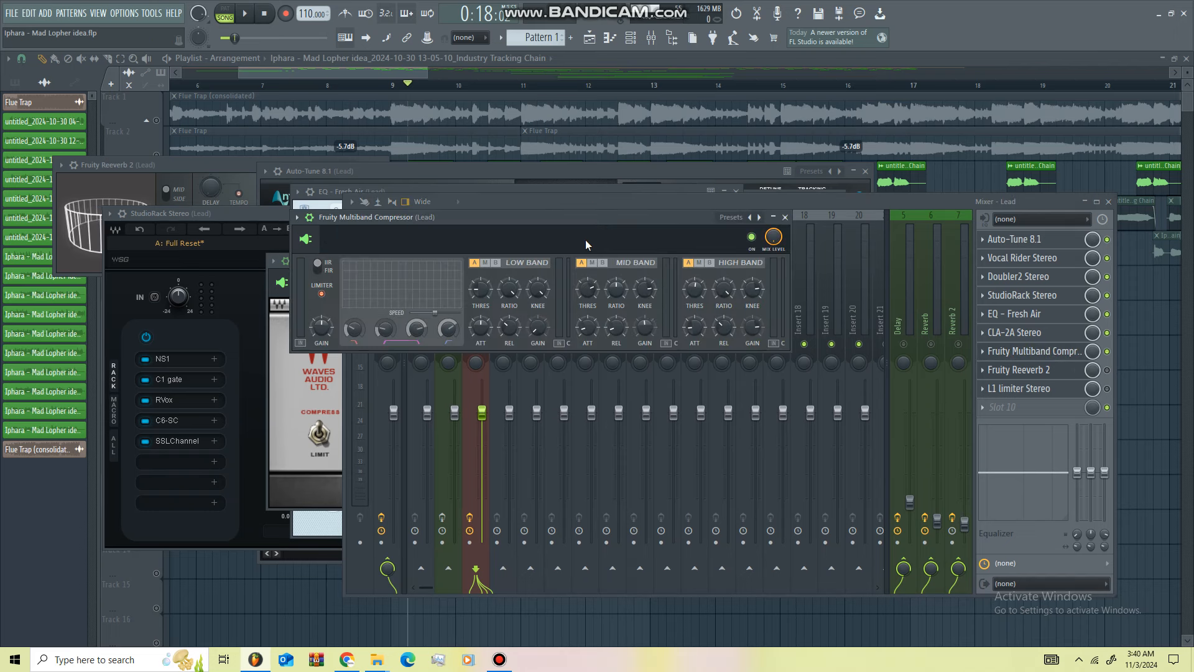
{"action": "left_click_drag", "start_coordinate": [587, 219], "coordinate": [628, 287]}
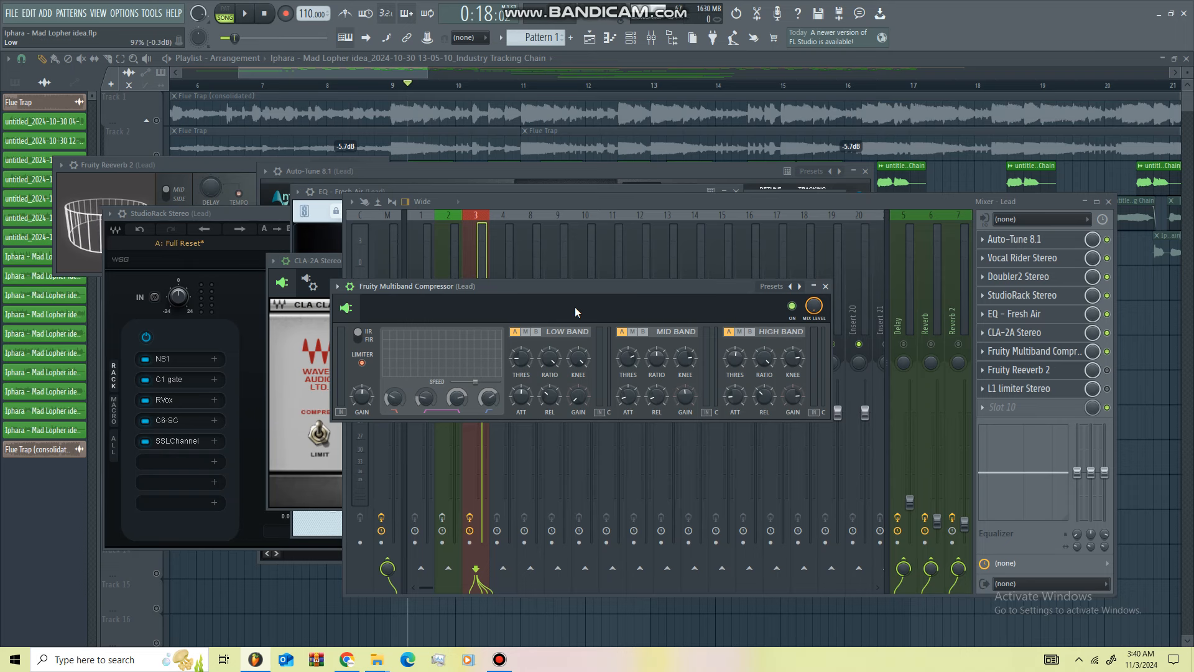
Step: Switch Fruity Multiband Compressor off and on during playback to compare the vocal with and without it
{"action": "key", "text": "space"}
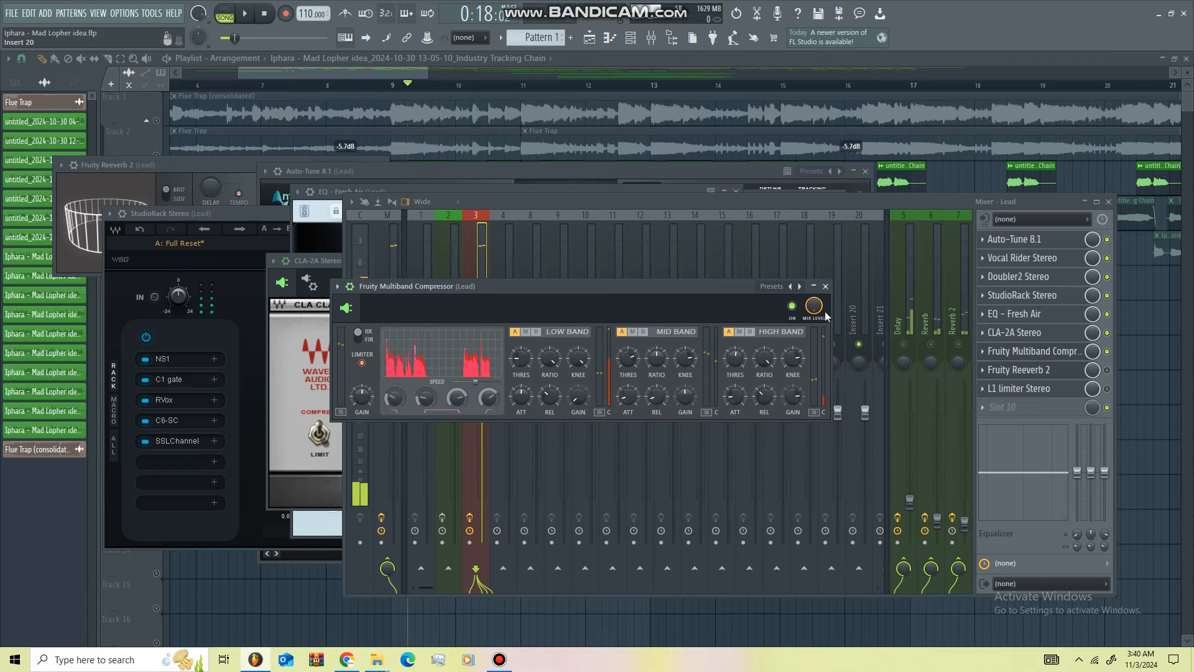
{"action": "left_click", "coordinate": [792, 305]}
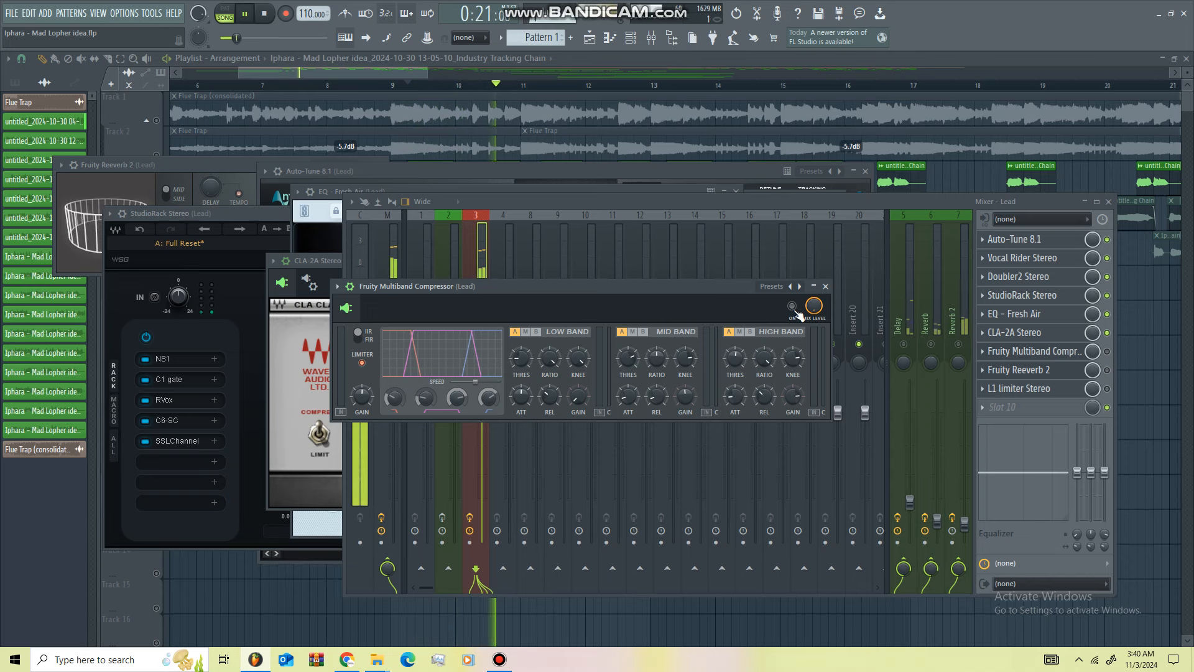
{"action": "left_click", "coordinate": [794, 307]}
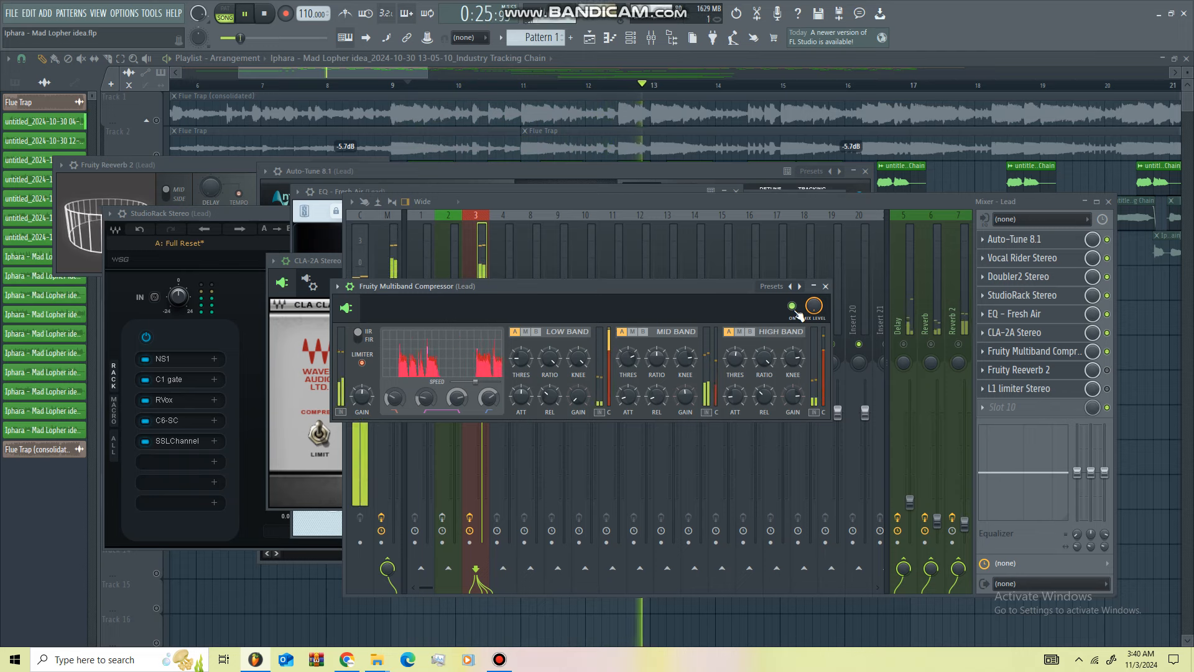
{"action": "key", "text": "space"}
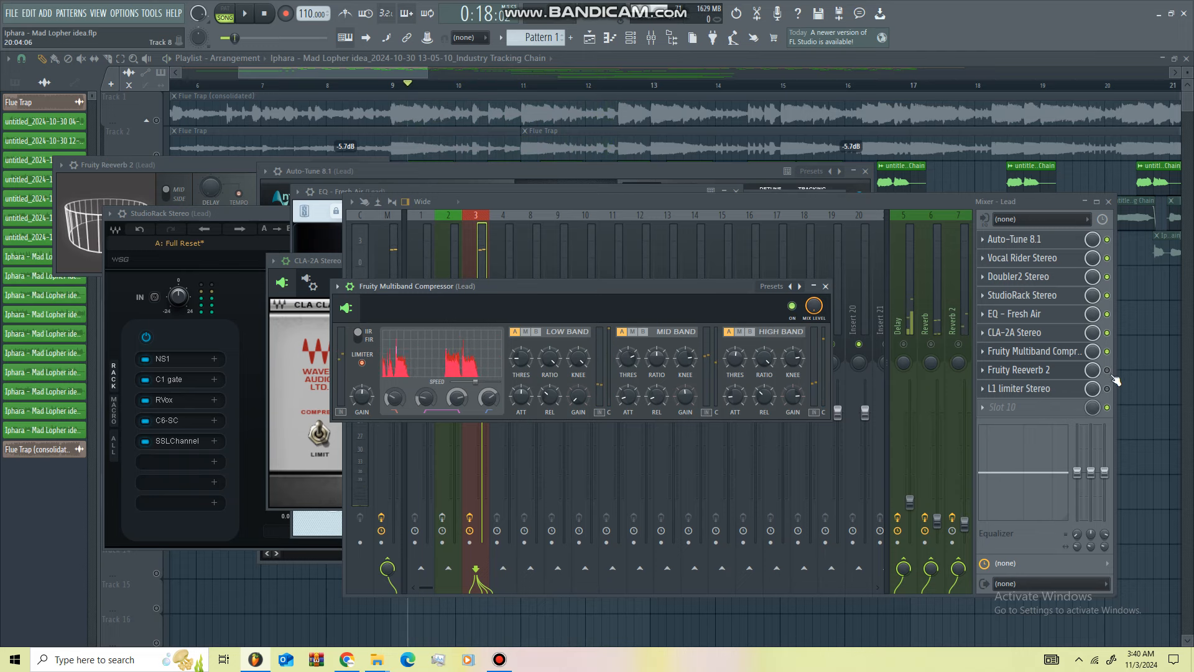
Step: Enable Fruity Reeverb 2 in the Lead chain, open it and place its fully expanded window over the mixer tracks
{"action": "left_click", "coordinate": [1018, 350]}
{"action": "left_click", "coordinate": [1044, 371]}
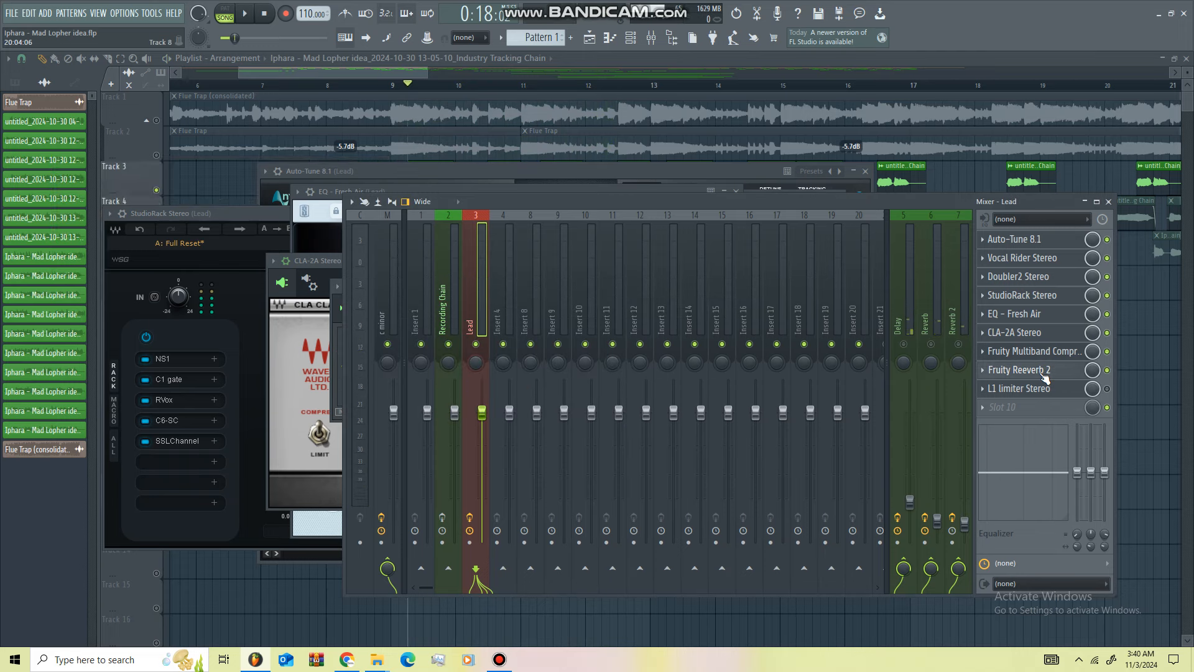
{"action": "left_click", "coordinate": [1044, 371]}
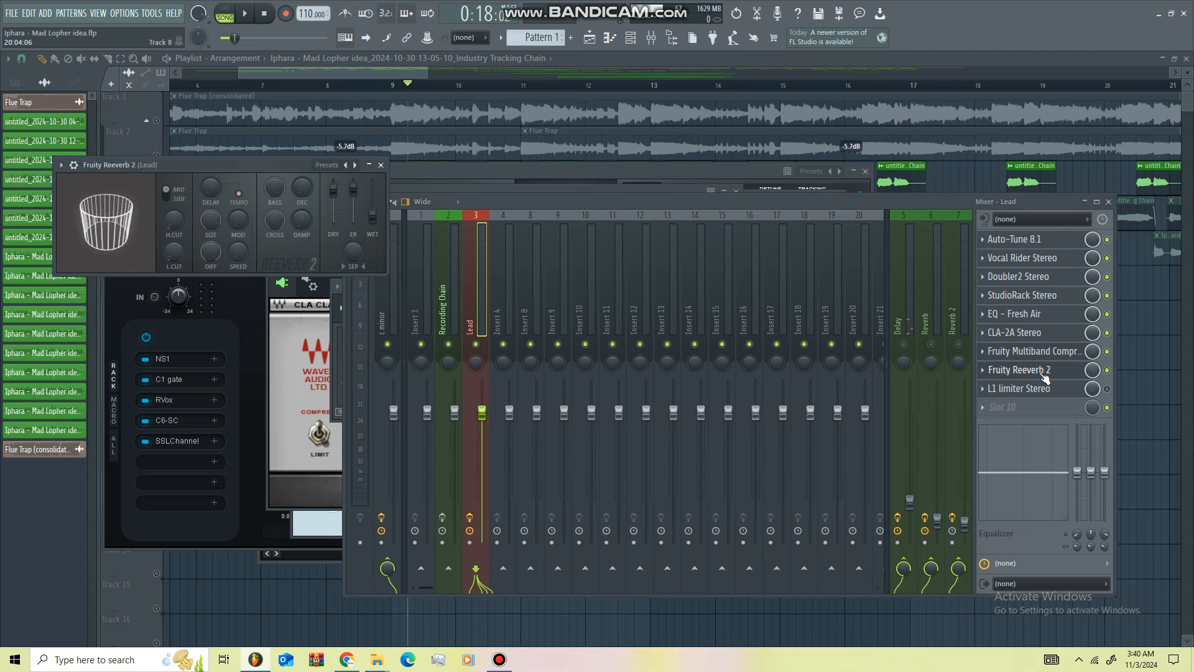
{"action": "double_click", "coordinate": [252, 165]}
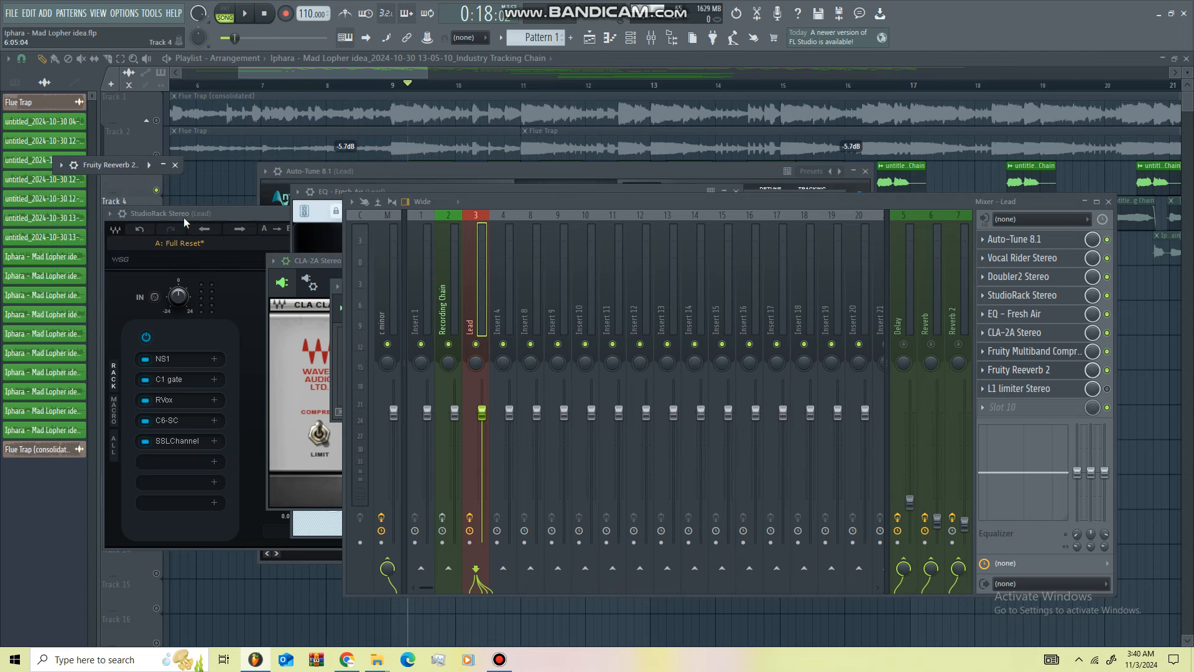
{"action": "left_click", "coordinate": [164, 165]}
{"action": "left_click_drag", "start_coordinate": [62, 164], "coordinate": [708, 244]}
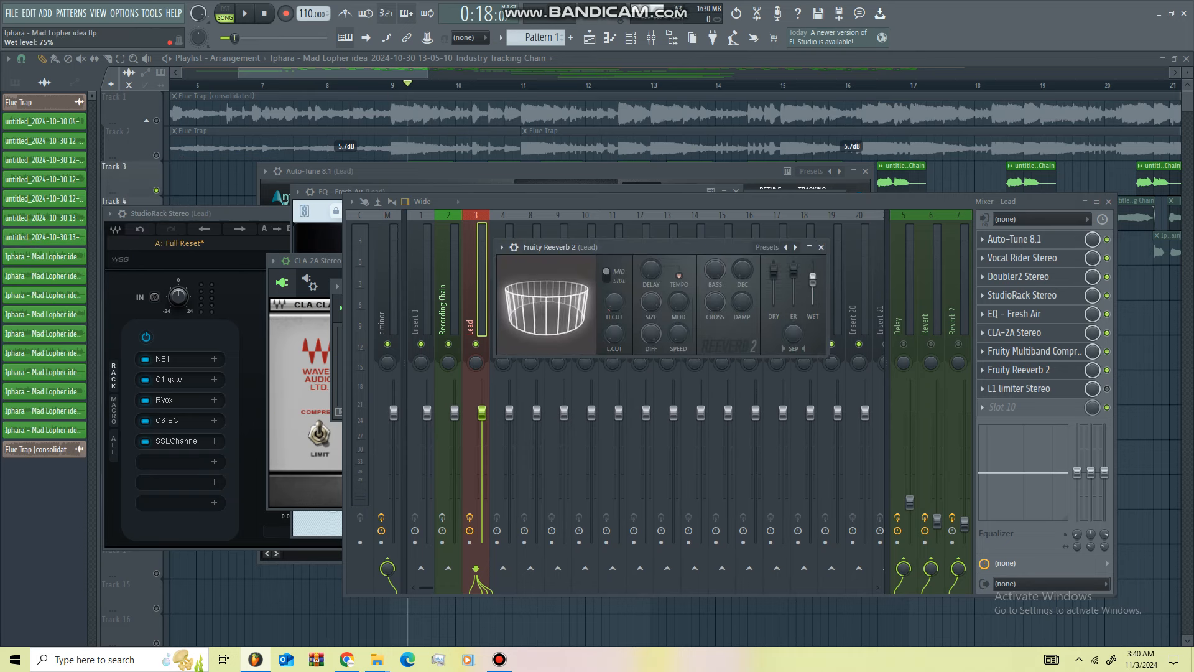
Step: Play the vocal and raise Fruity Reeverb 2's wet level to 125%
{"action": "key", "text": "space"}
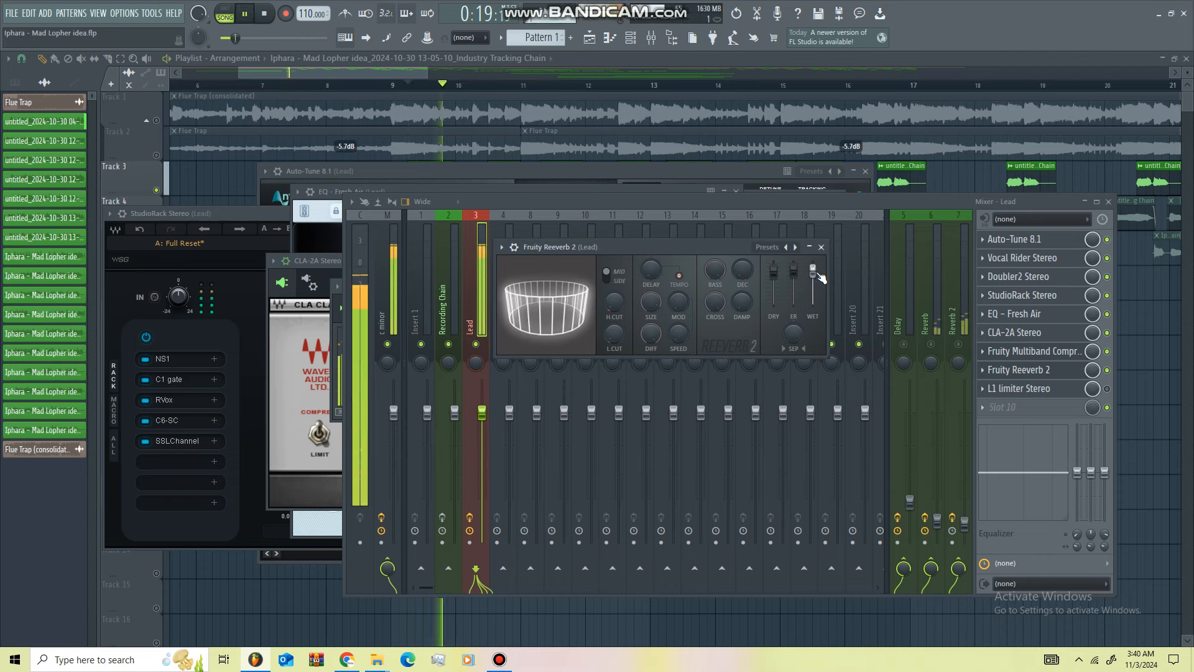
{"action": "left_click_drag", "start_coordinate": [814, 274], "coordinate": [816, 267]}
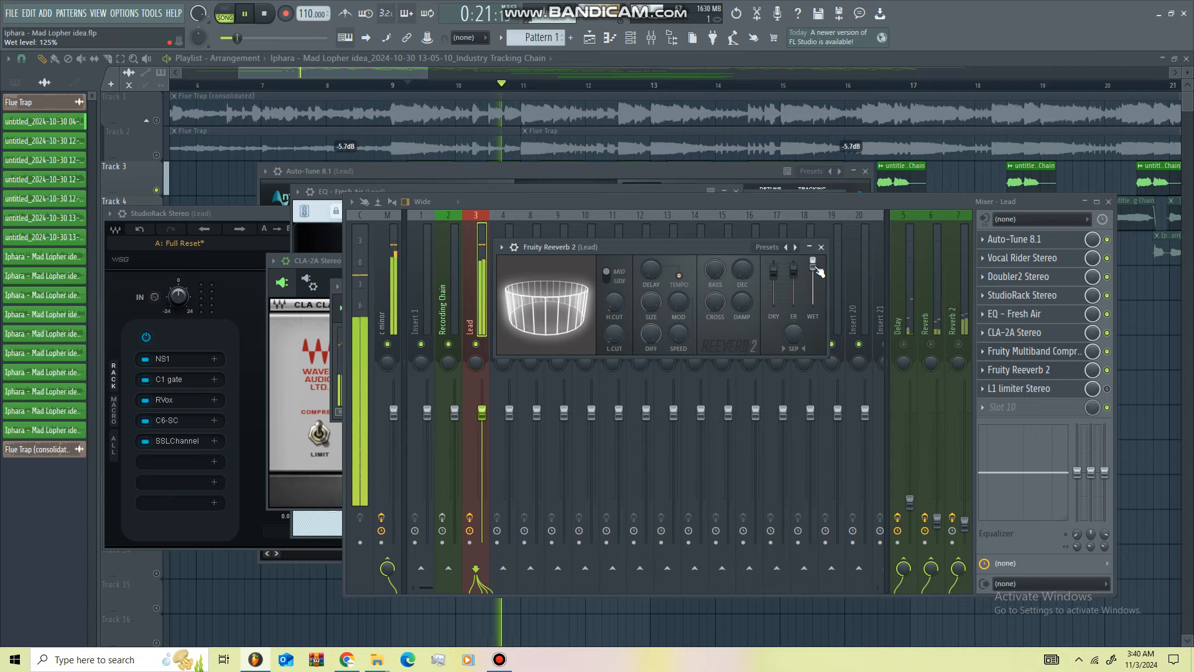
{"action": "key", "text": "space"}
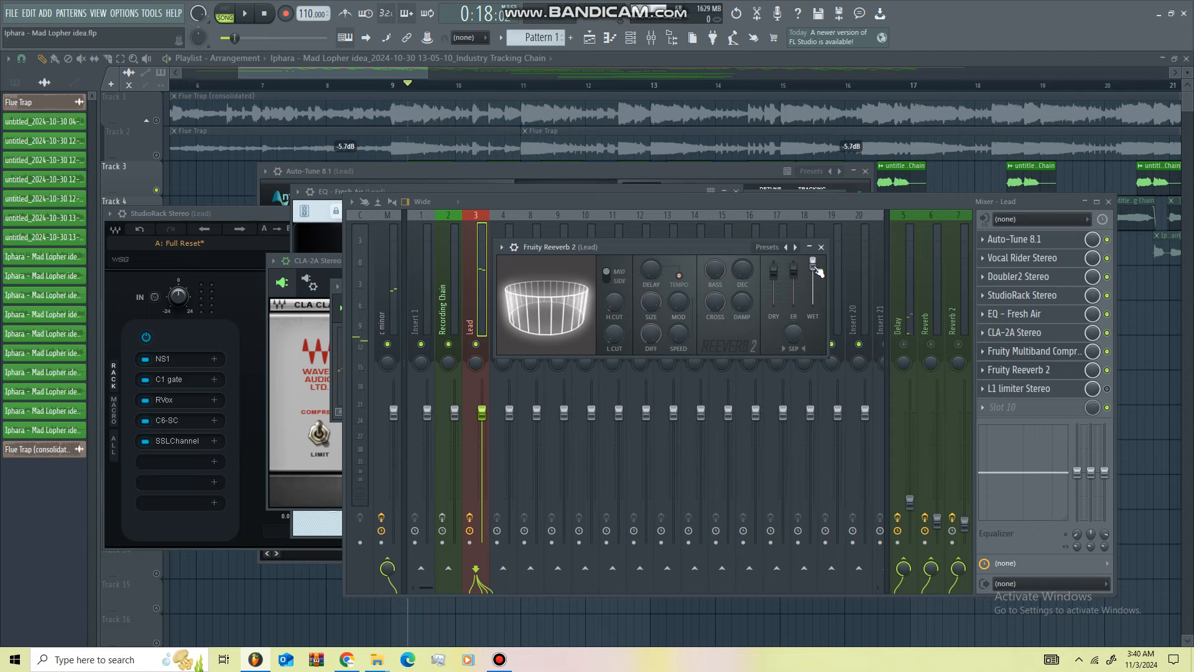
Step: Lower Fruity Reeverb 2's wet level to 15% during playback and bring the mixer back to the front
{"action": "key", "text": "space"}
{"action": "left_click_drag", "start_coordinate": [816, 267], "coordinate": [812, 300]}
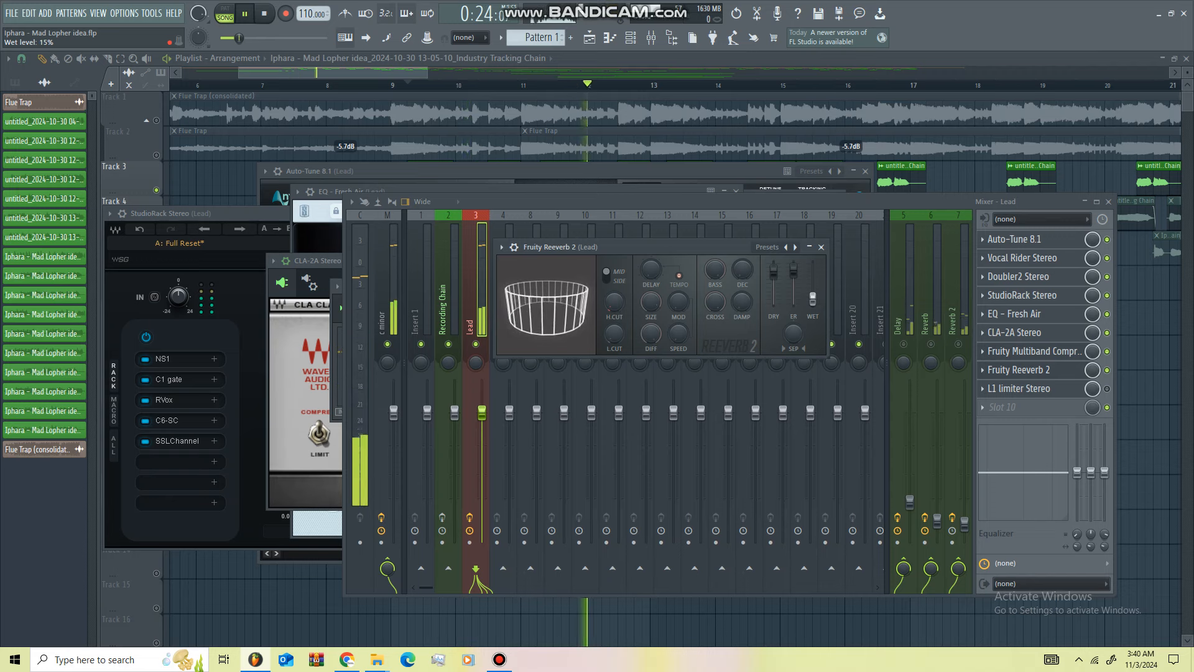
{"action": "left_click", "coordinate": [862, 205]}
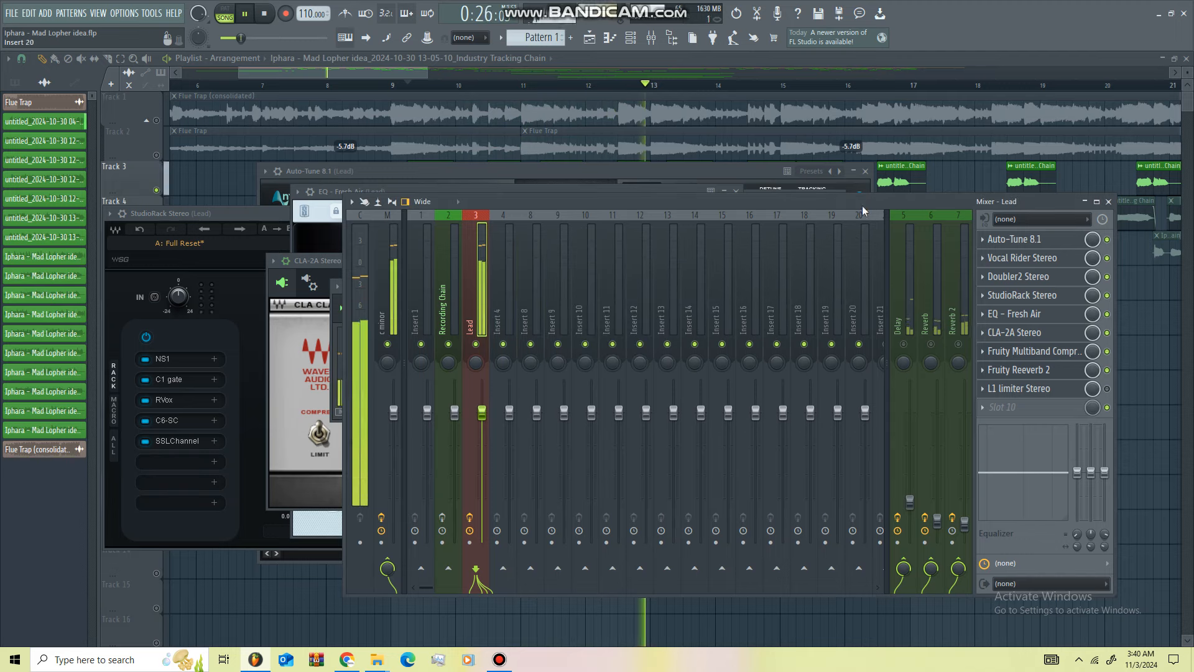
{"action": "key", "text": "space"}
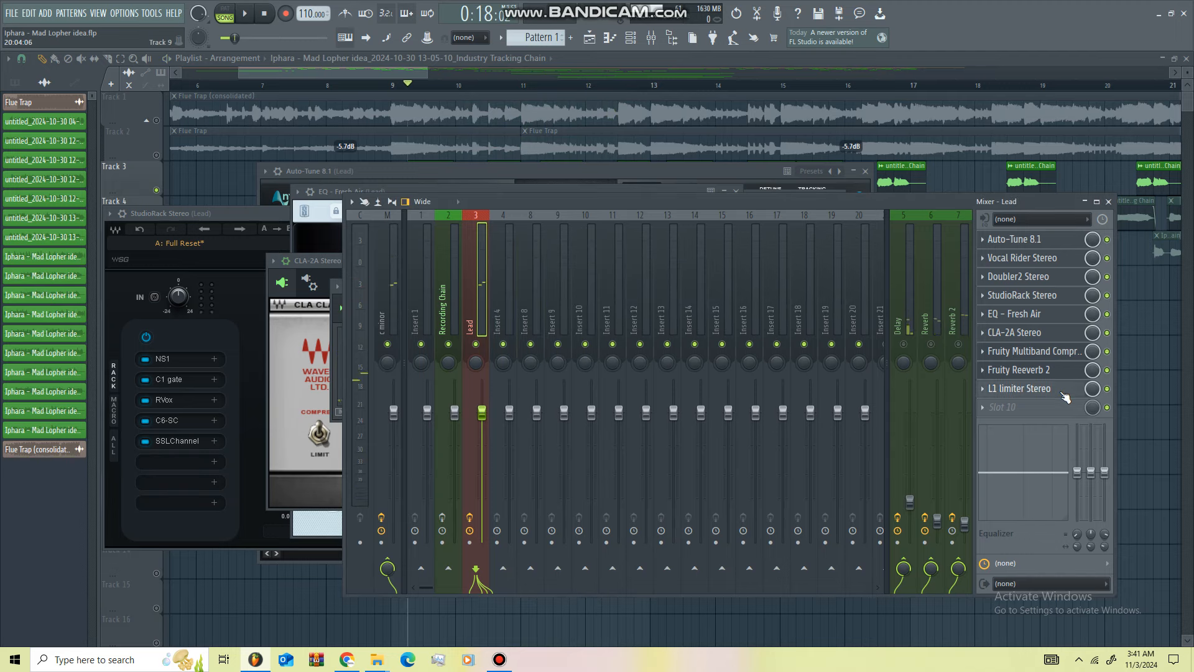
Step: Enable and open the L1 limiter in the Lead chain, audition it during playback and switch its auto release off
{"action": "left_click", "coordinate": [1061, 392]}
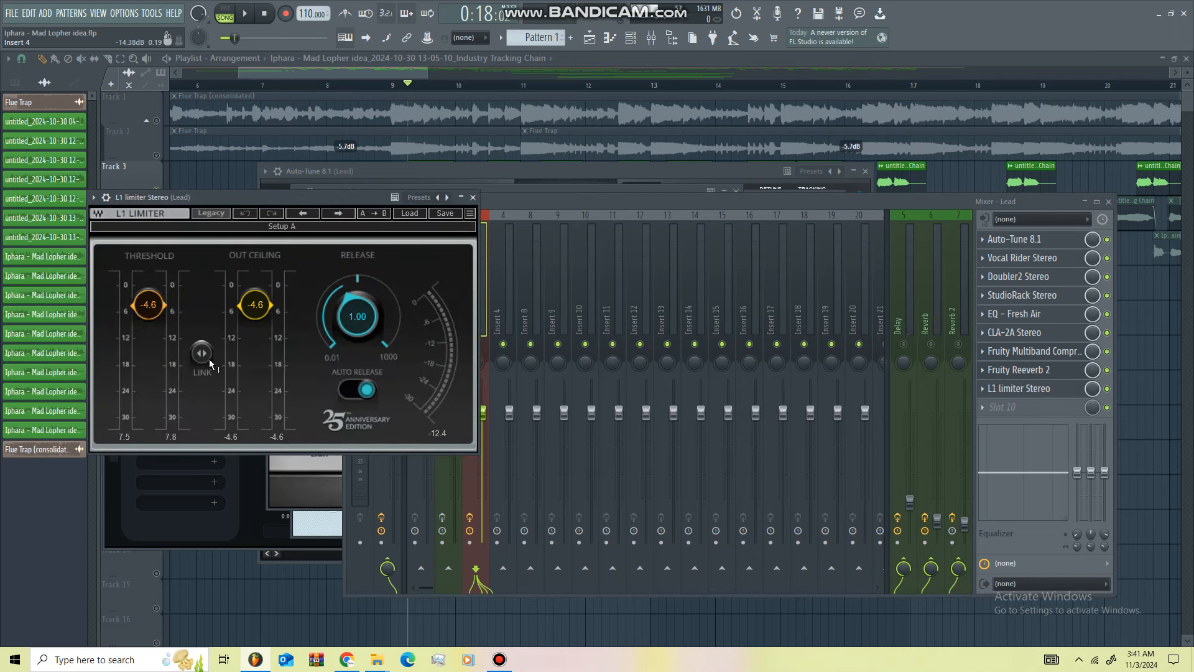
{"action": "key", "text": "space"}
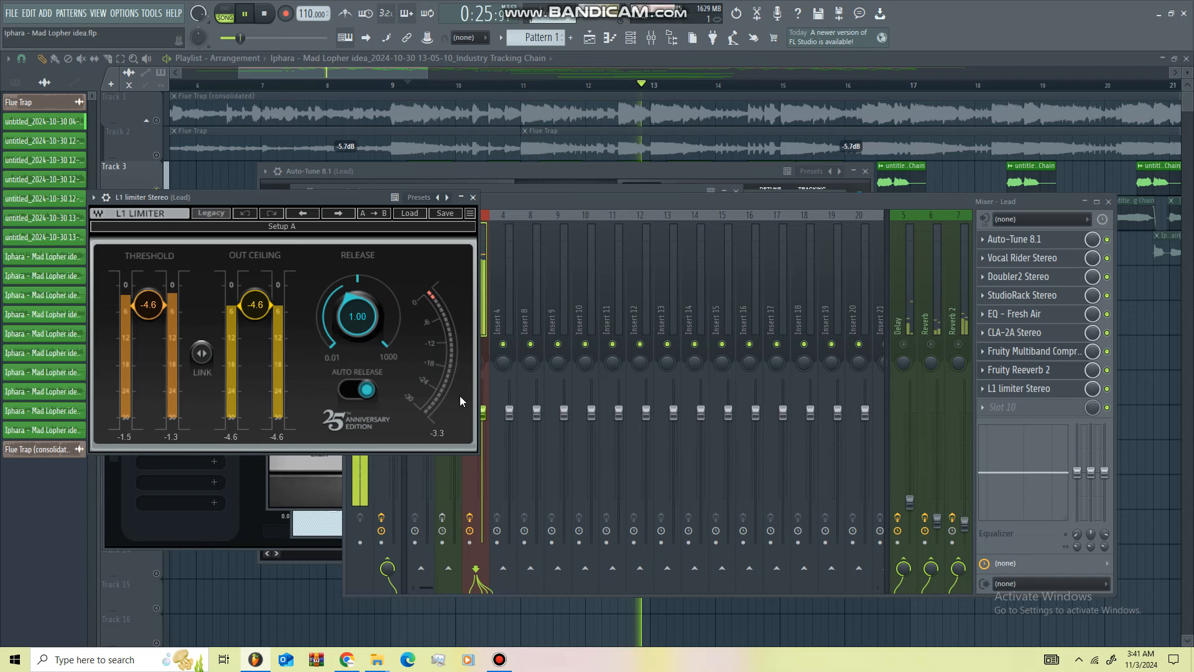
{"action": "key", "text": "space"}
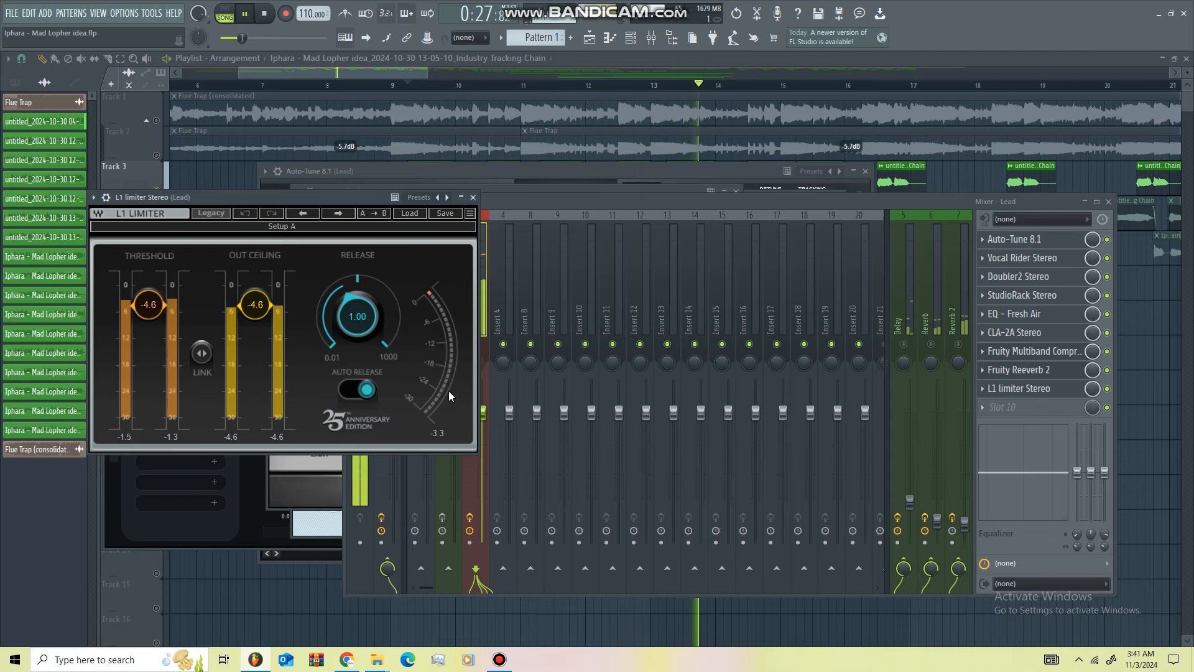
{"action": "left_click", "coordinate": [363, 392]}
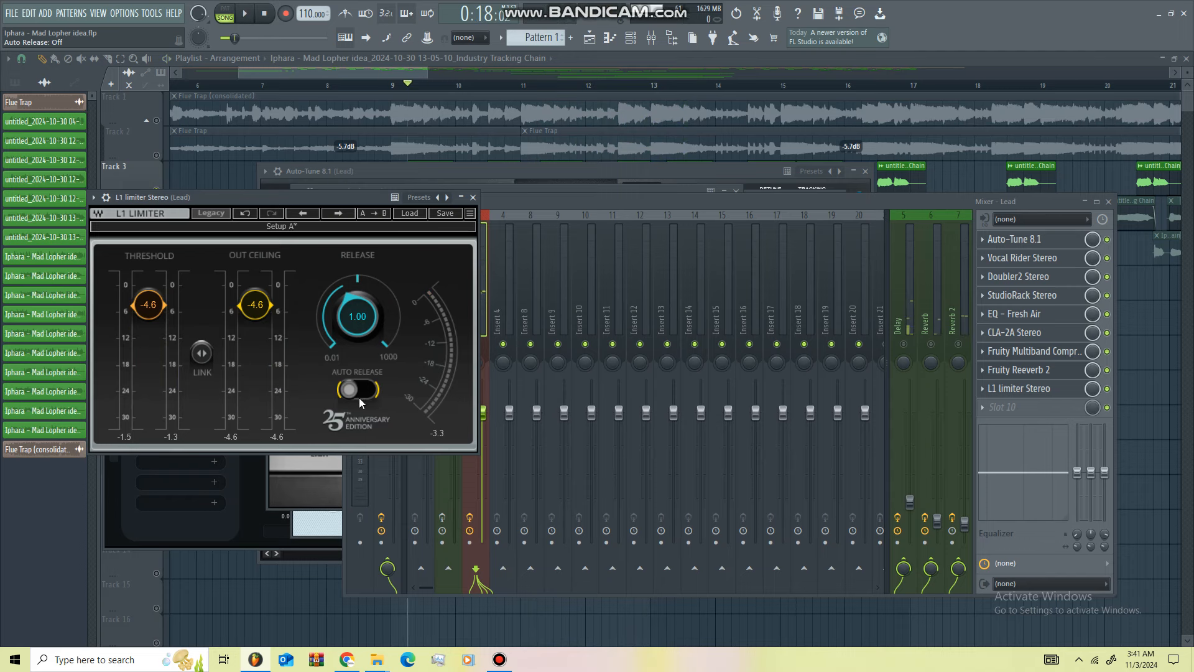
Step: Enable the Delay track, open its Fruity Delay 2 and check the step lengths available for the delay time
{"action": "left_click", "coordinate": [744, 207]}
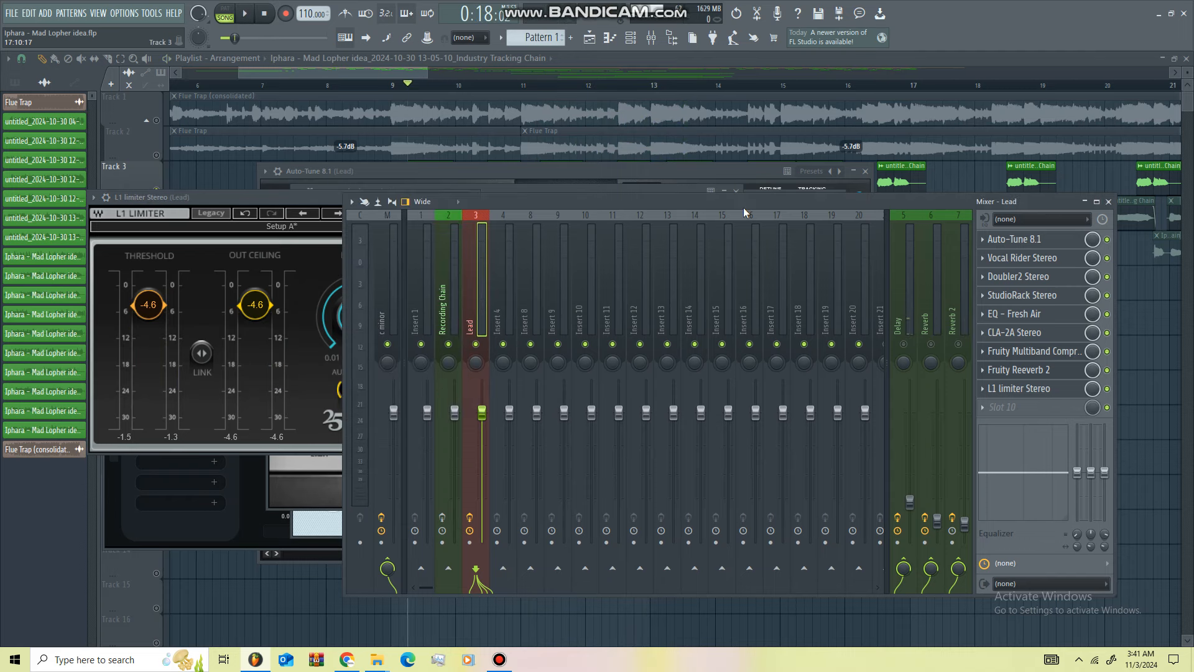
{"action": "left_click", "coordinate": [905, 318]}
{"action": "left_click", "coordinate": [1024, 247]}
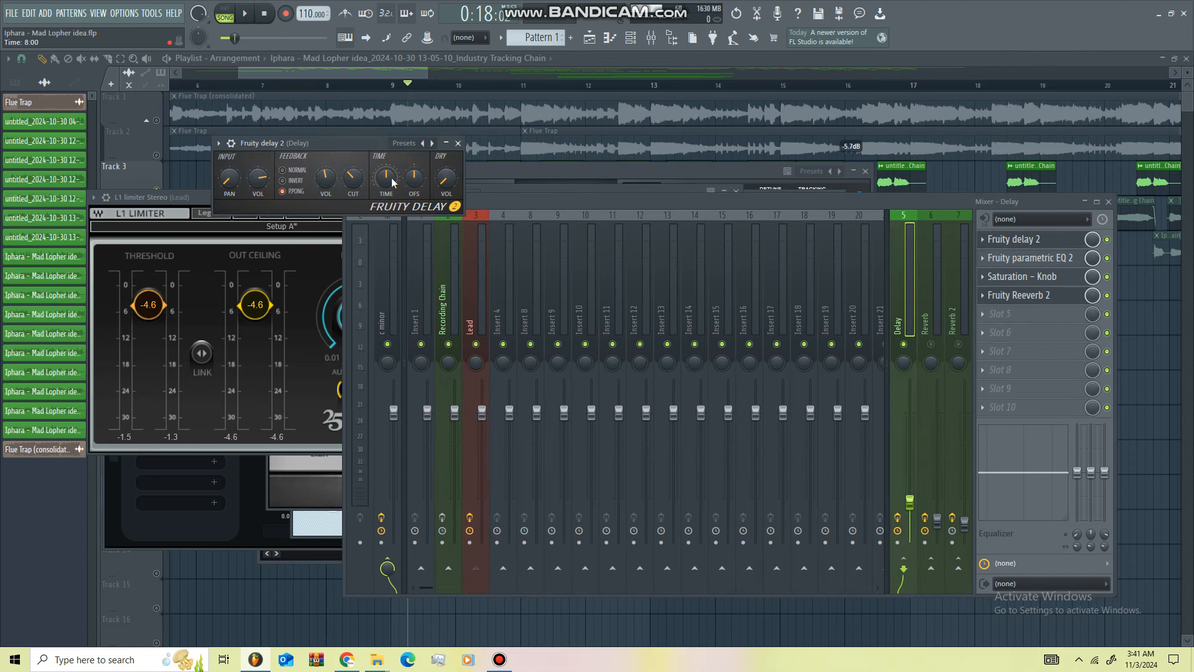
{"action": "right_click", "coordinate": [391, 178]}
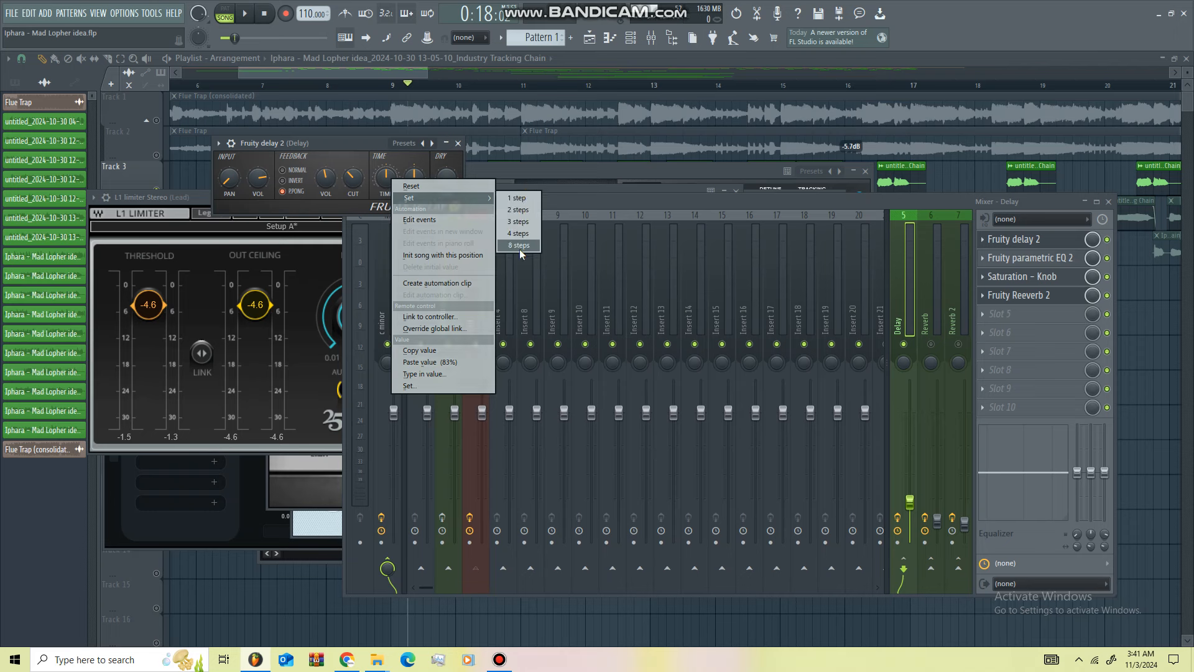
{"action": "left_click", "coordinate": [318, 138]}
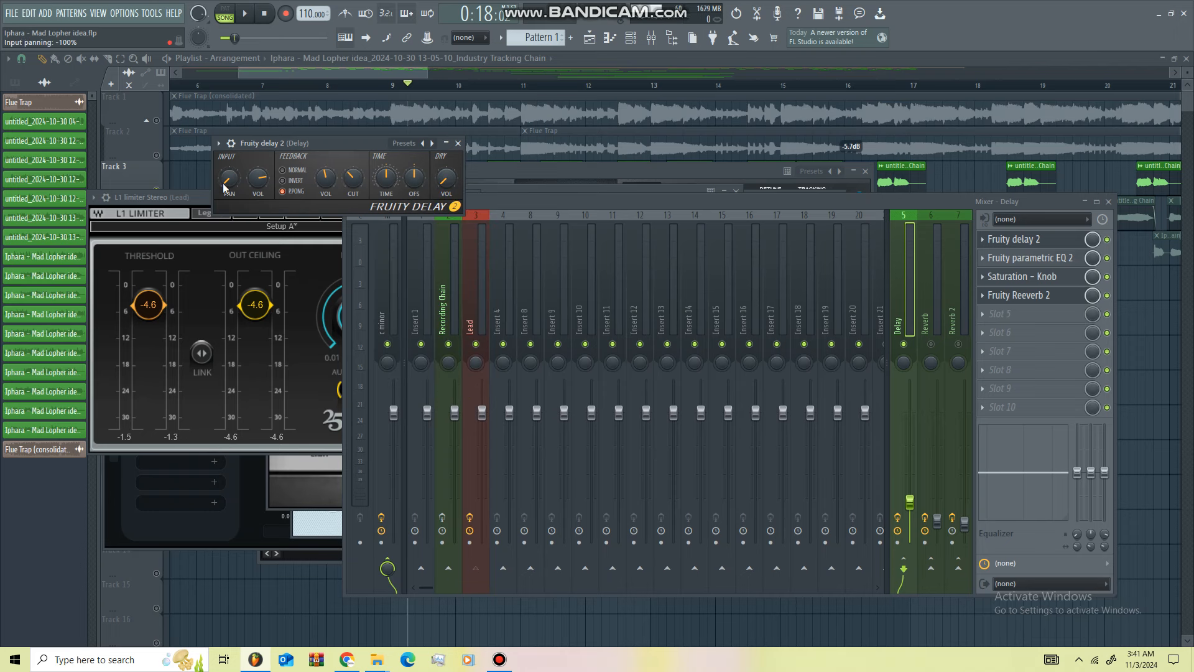
Step: Open Fruity Parametric EQ 2, Saturation Knob and Fruity Reeverb 2 on the Delay track and audition the vocal with the delay
{"action": "left_click", "coordinate": [1039, 263]}
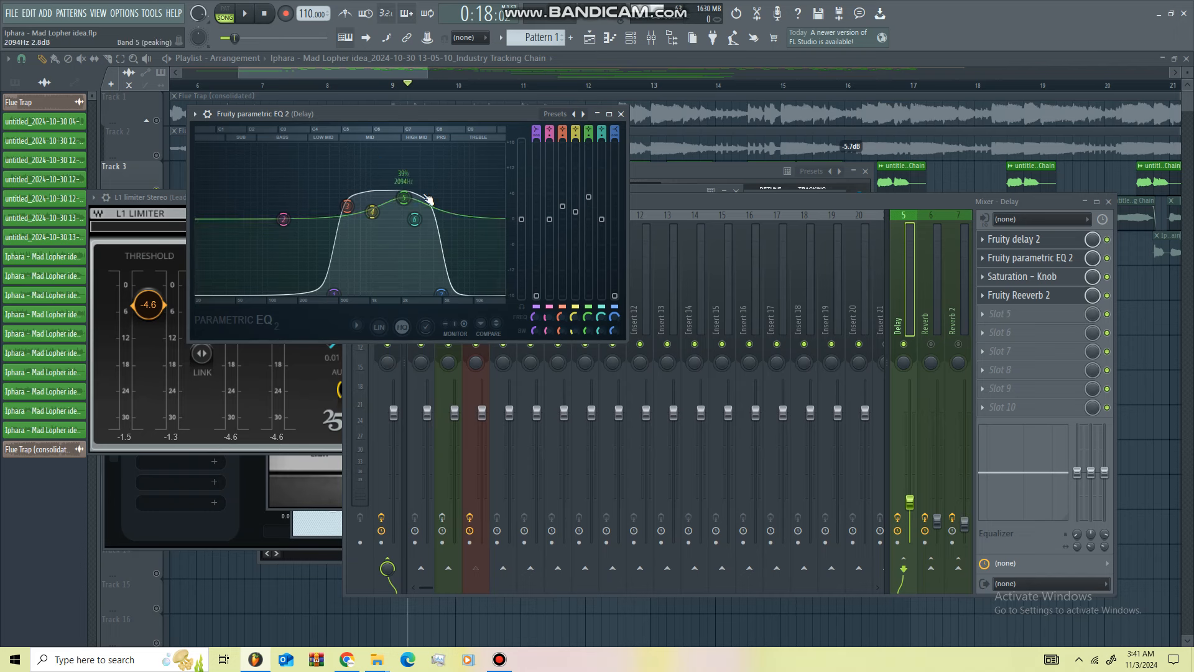
{"action": "left_click", "coordinate": [1040, 281]}
{"action": "left_click", "coordinate": [1039, 281]}
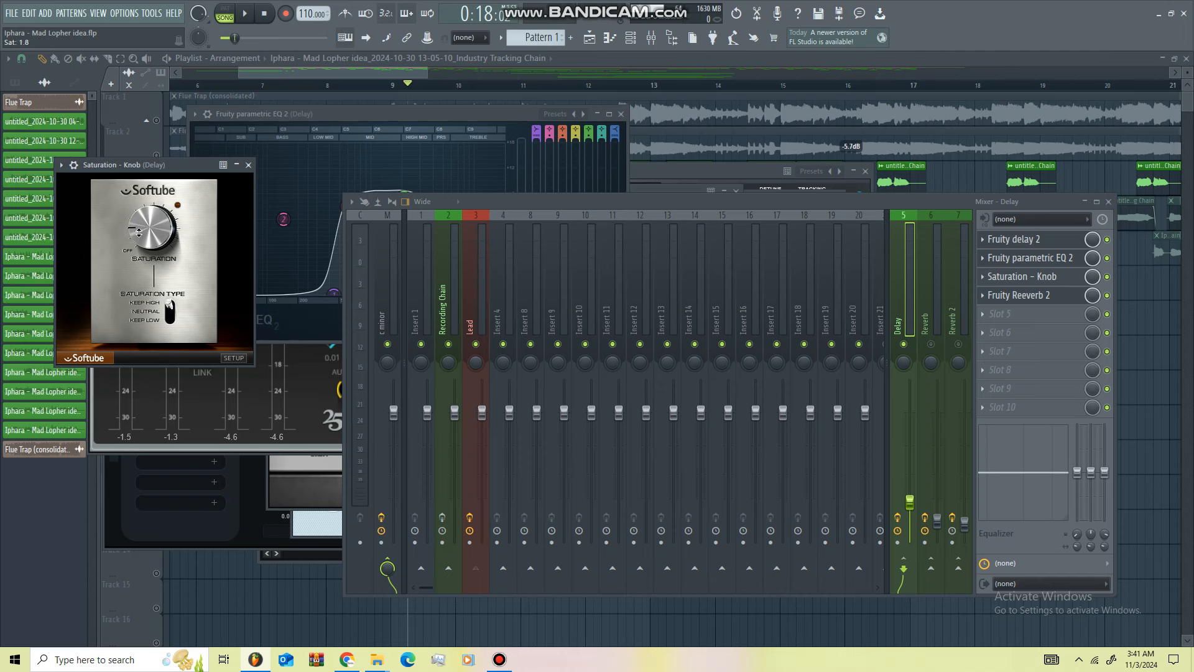
{"action": "left_click", "coordinate": [1066, 299]}
{"action": "left_click", "coordinate": [1066, 299]}
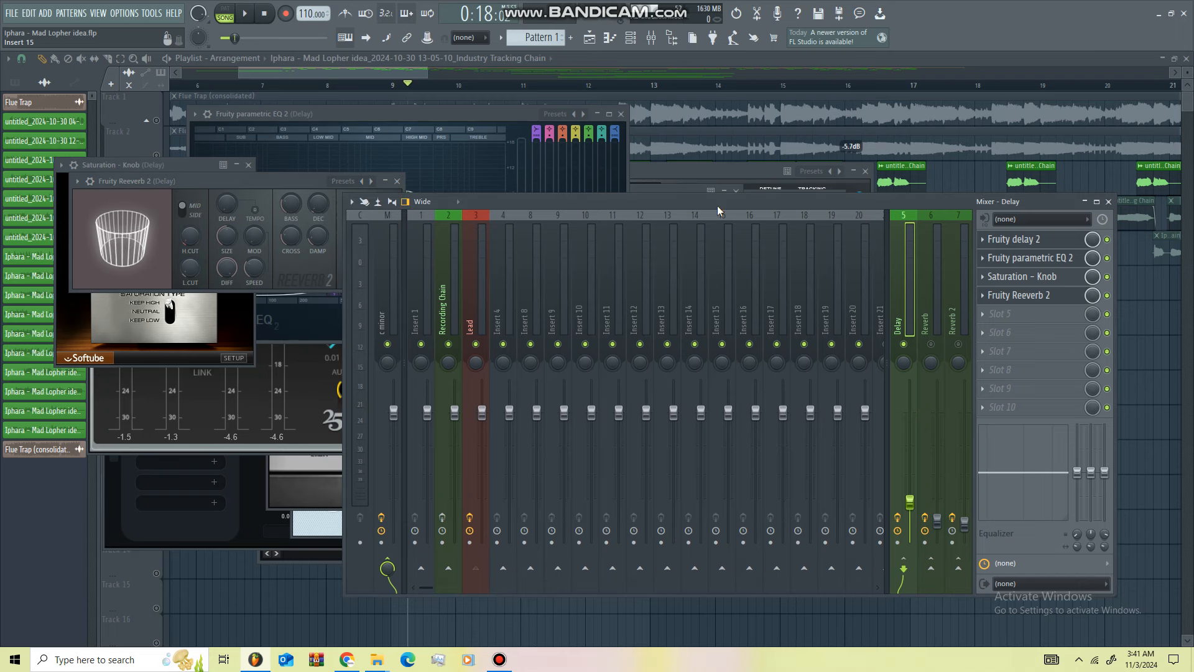
{"action": "key", "text": "space"}
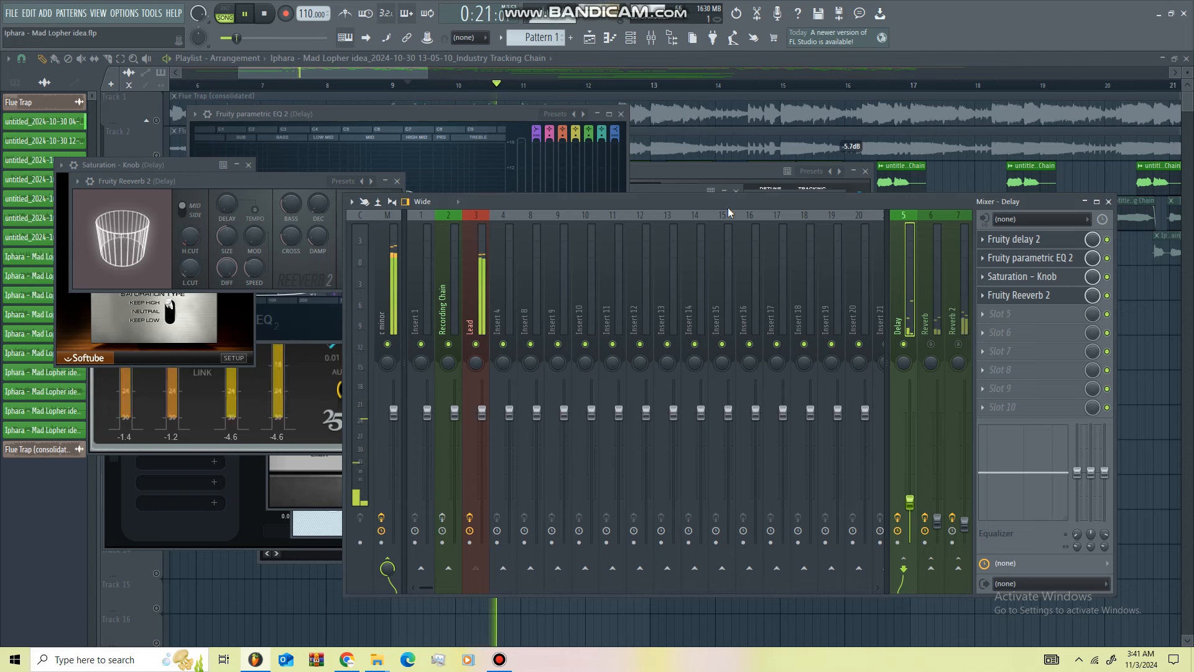
{"action": "key", "text": "space"}
Step: Enable the Reverb track, open its Comet reverb over the mixer and inspect the settings
{"action": "left_click", "coordinate": [927, 320]}
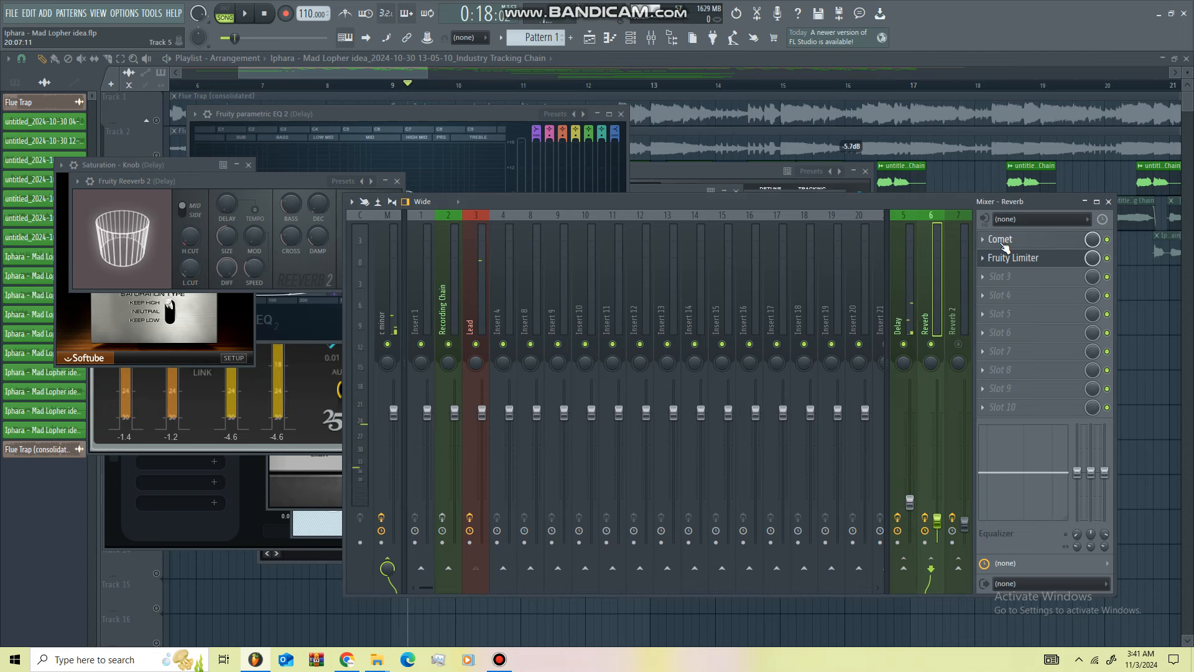
{"action": "left_click", "coordinate": [1003, 240]}
{"action": "left_click_drag", "start_coordinate": [378, 212], "coordinate": [448, 223]}
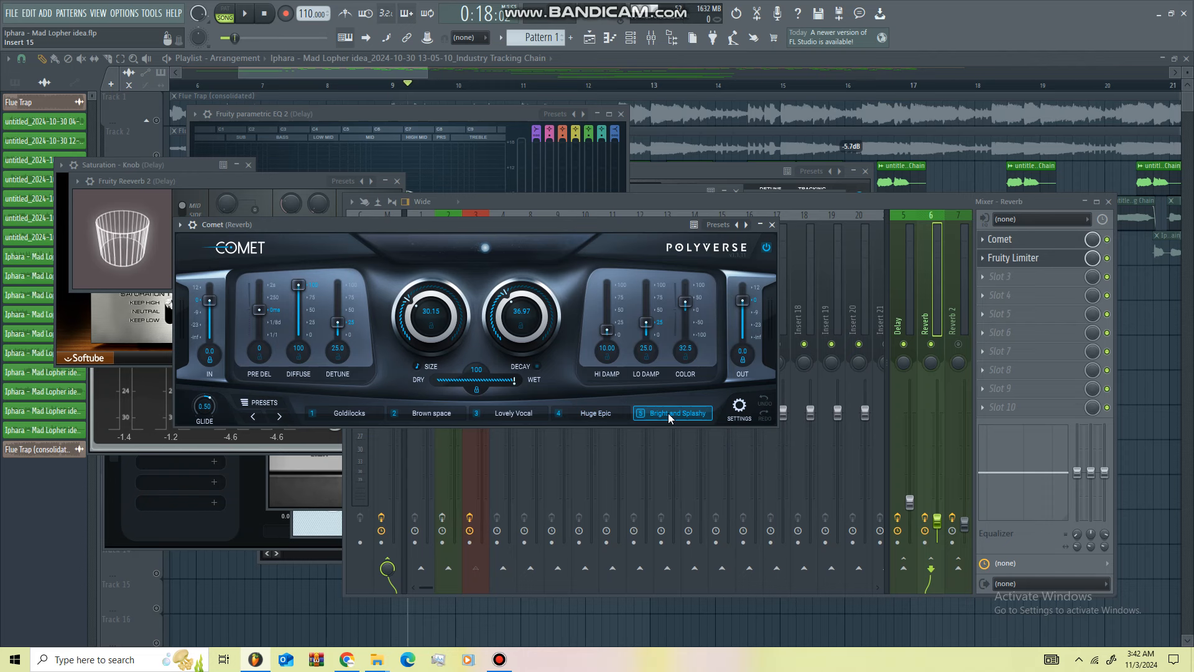
{"action": "left_click", "coordinate": [842, 203]}
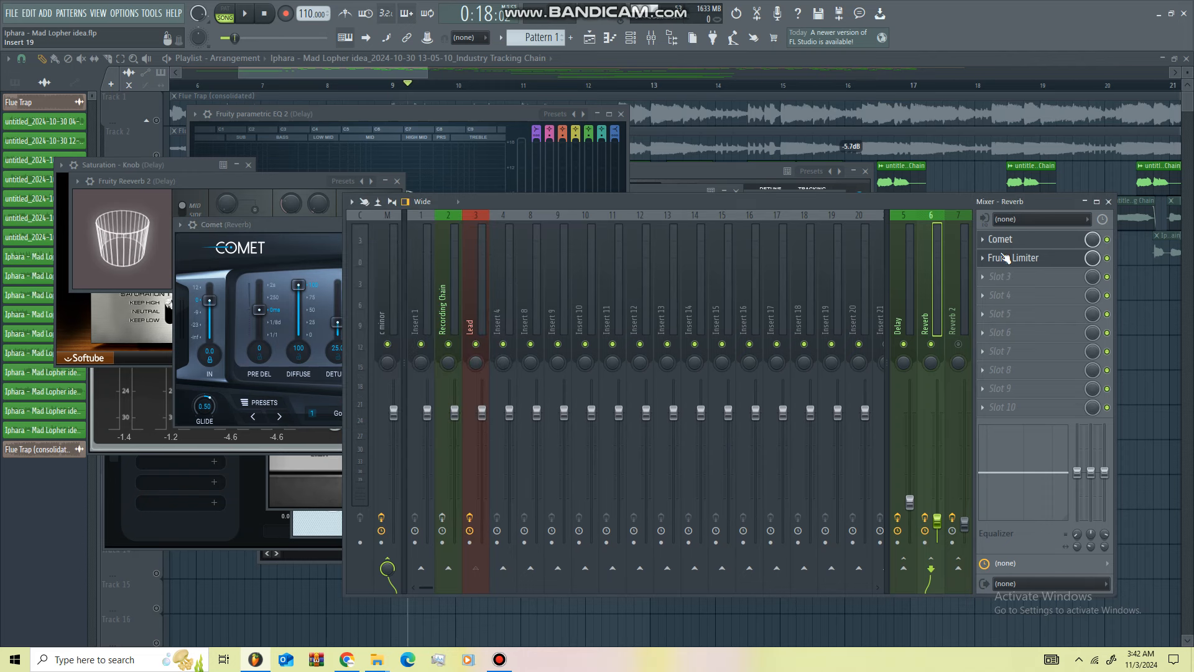
Step: Open Fruity Limiter on the Reverb track and inspect its limiter and compressor modes and its sidechain input
{"action": "left_click", "coordinate": [1018, 261]}
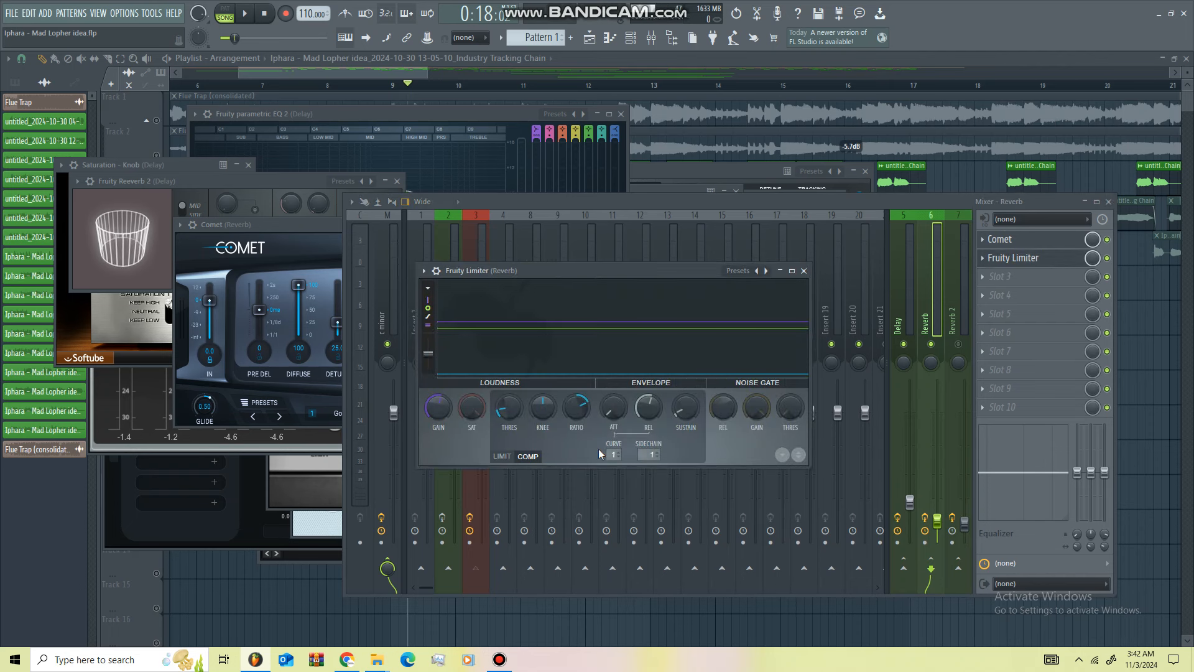
{"action": "left_click", "coordinate": [502, 457]}
{"action": "left_click", "coordinate": [532, 457]}
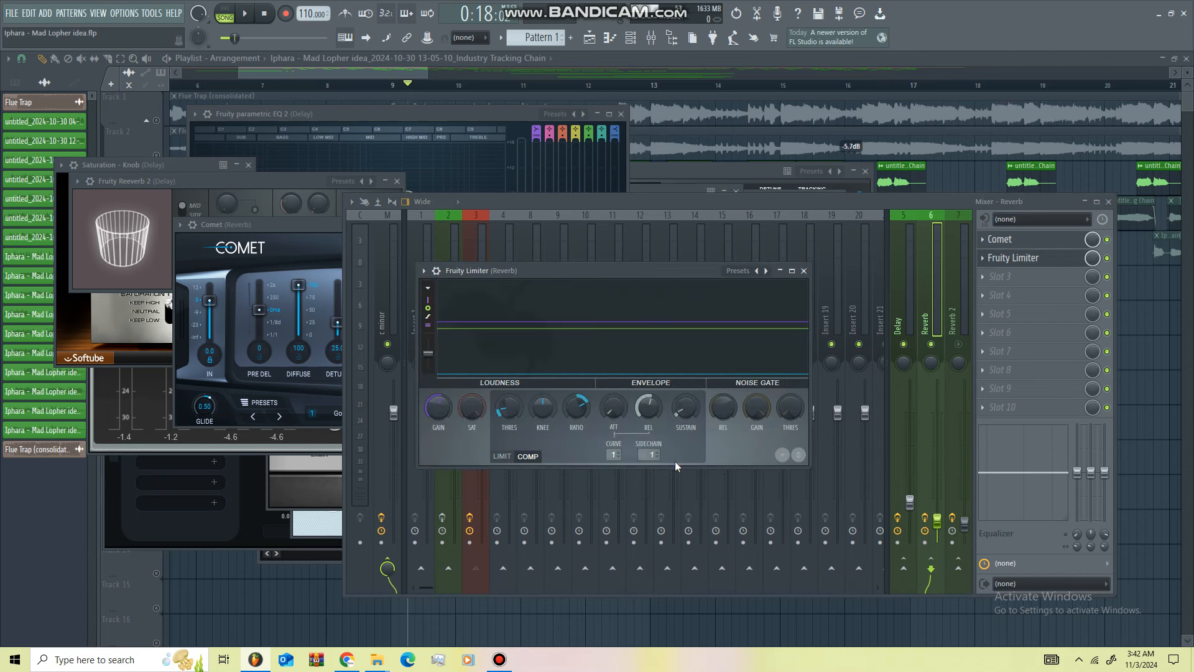
{"action": "left_click", "coordinate": [649, 455]}
{"action": "left_click", "coordinate": [665, 474]}
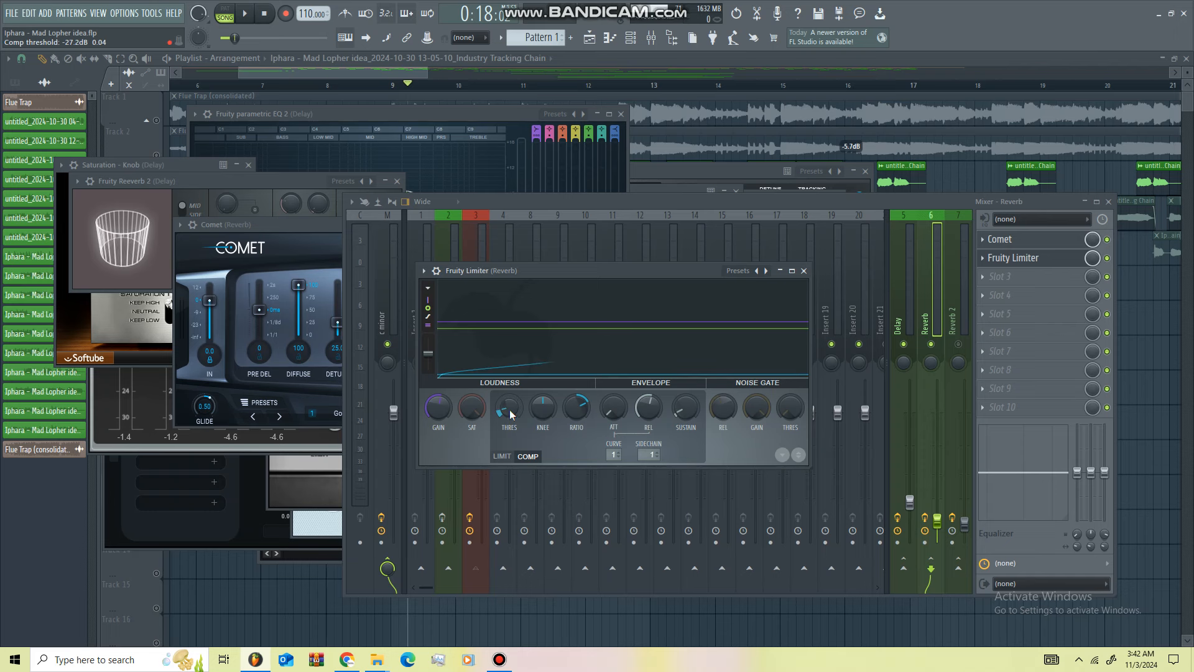
Step: Set the Fruity Limiter's compression ratio to 3.4:1 and try its threshold at -37.0 dB during playback, ending at -27.9 dB
{"action": "left_click_drag", "start_coordinate": [576, 412], "coordinate": [576, 406]}
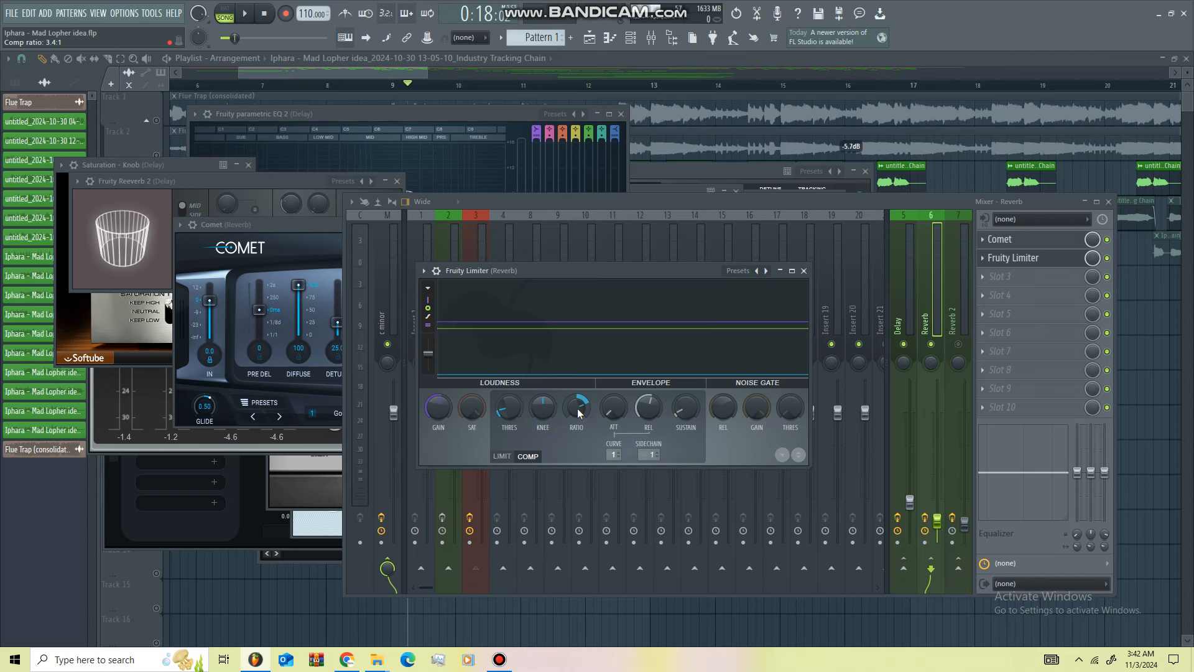
{"action": "key", "text": "space"}
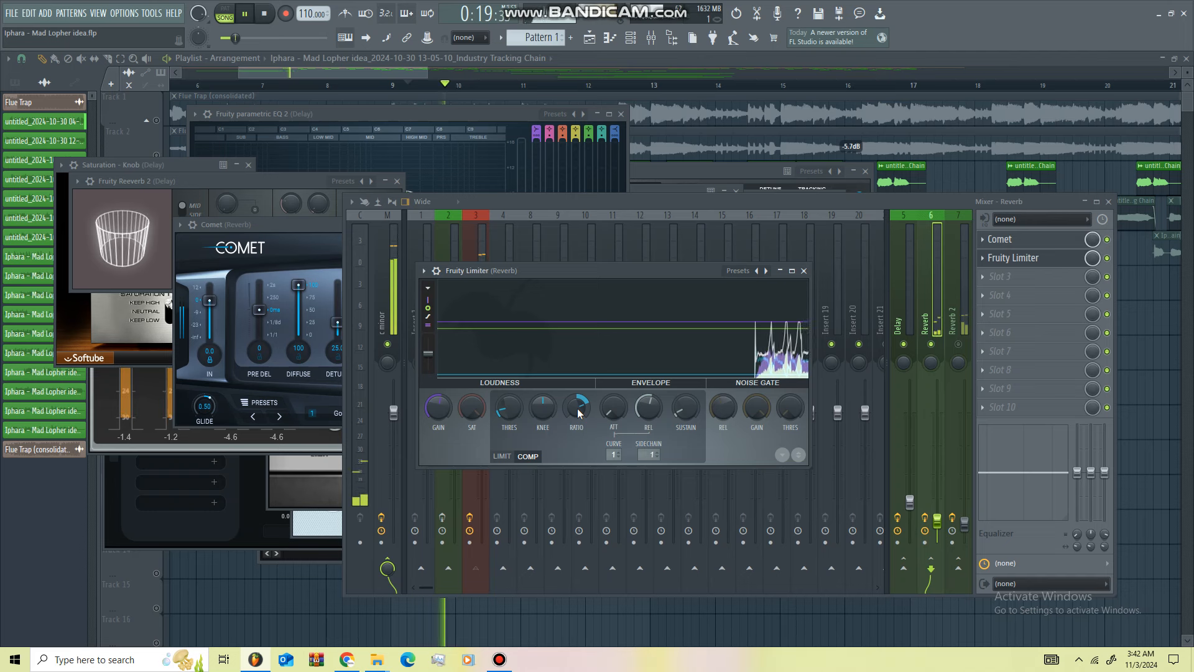
{"action": "left_click_drag", "start_coordinate": [505, 410], "coordinate": [505, 422]}
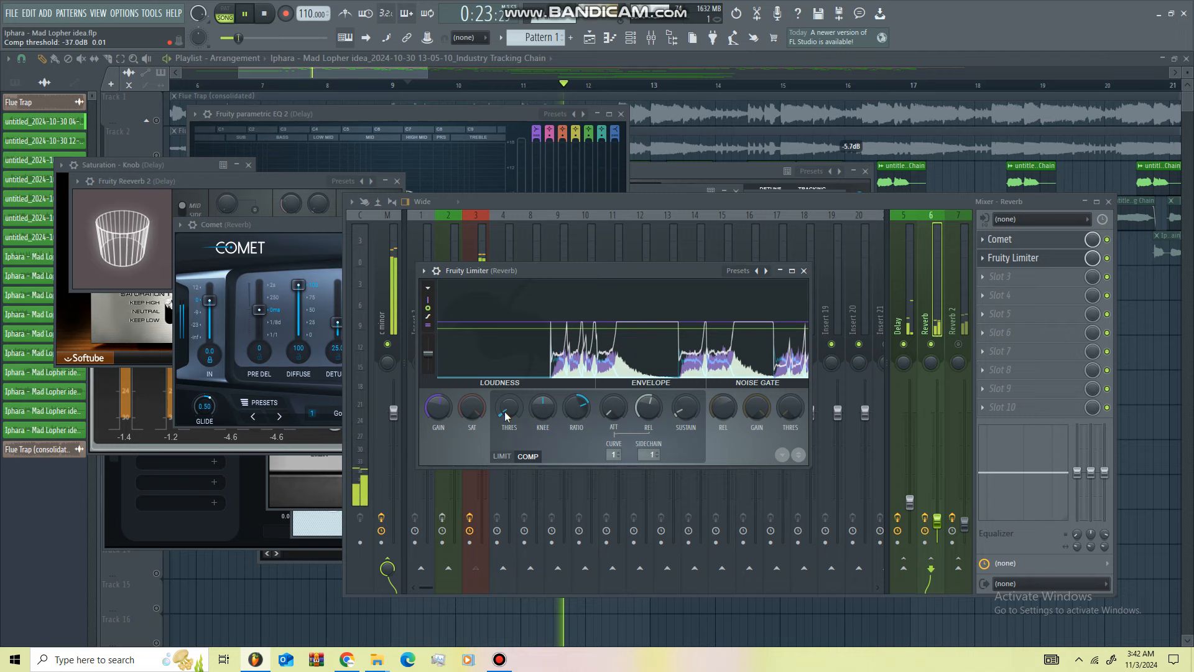
{"action": "left_click_drag", "start_coordinate": [505, 412], "coordinate": [504, 406]}
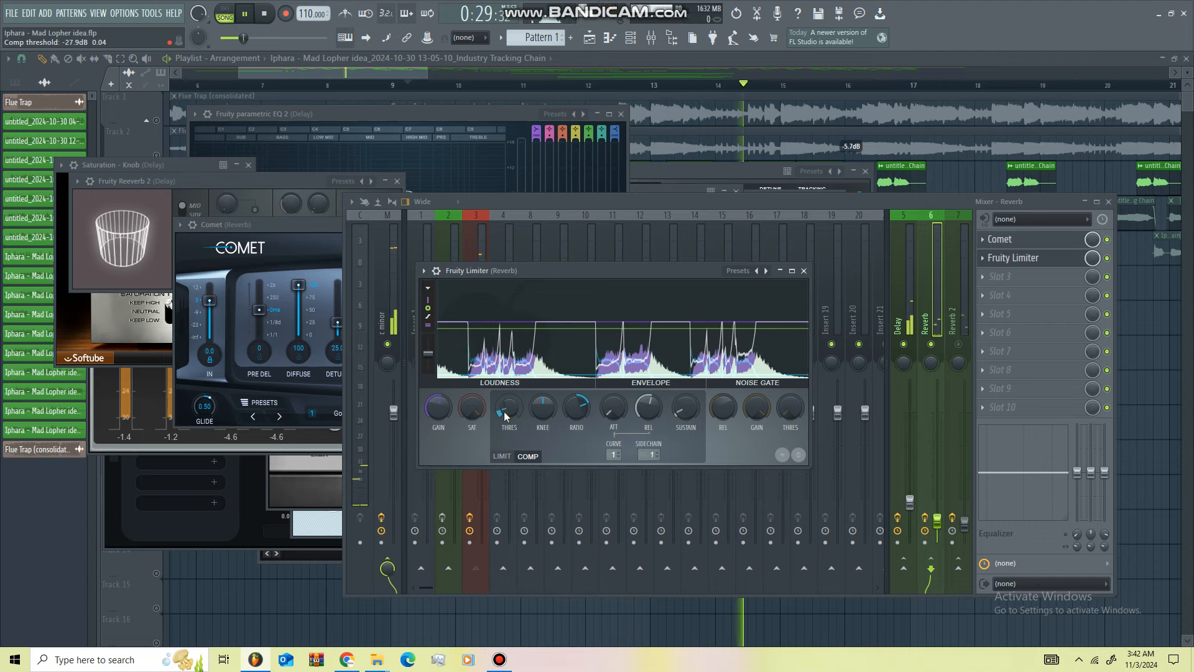
{"action": "key", "text": "space"}
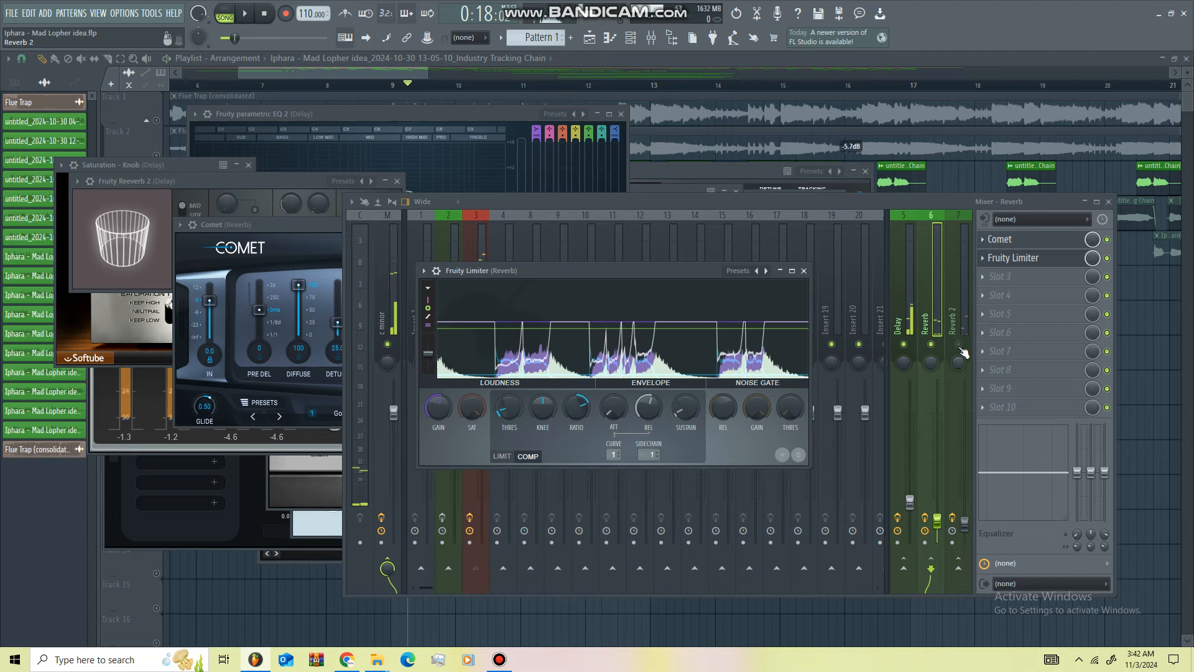
Step: Enable the Reverb 2 track, open its ValhallaRoom plugin and place the window over the mixer to inspect its settings
{"action": "left_click", "coordinate": [959, 345]}
{"action": "left_click", "coordinate": [959, 330]}
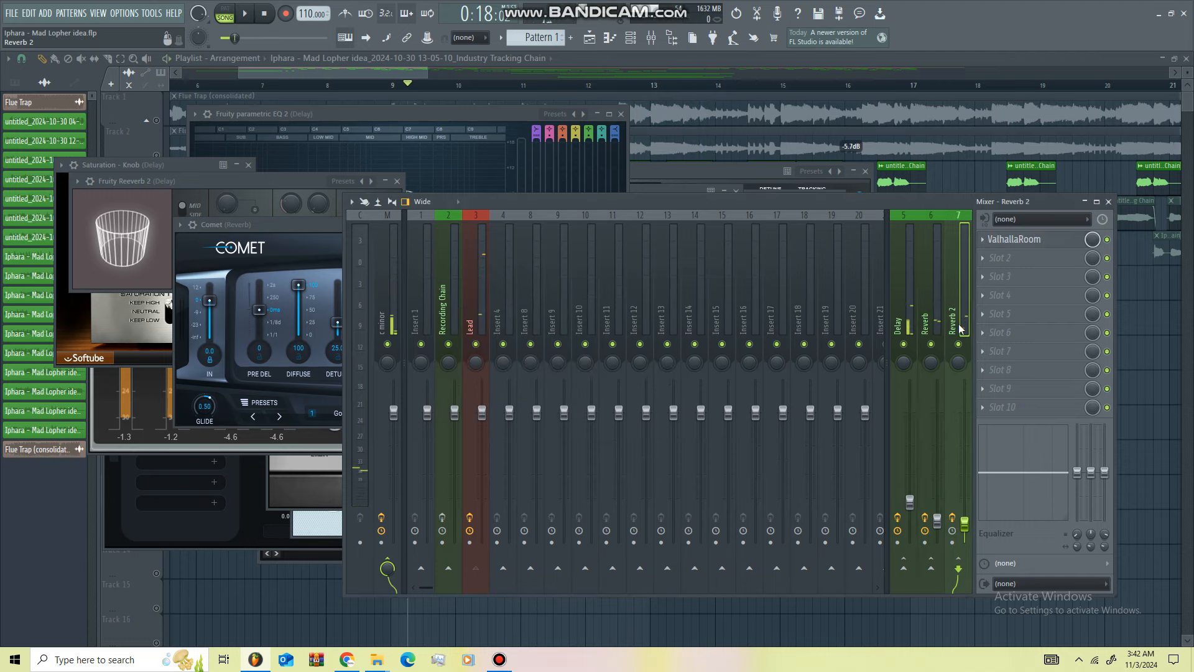
{"action": "left_click", "coordinate": [1039, 247]}
{"action": "left_click_drag", "start_coordinate": [273, 118], "coordinate": [693, 175]}
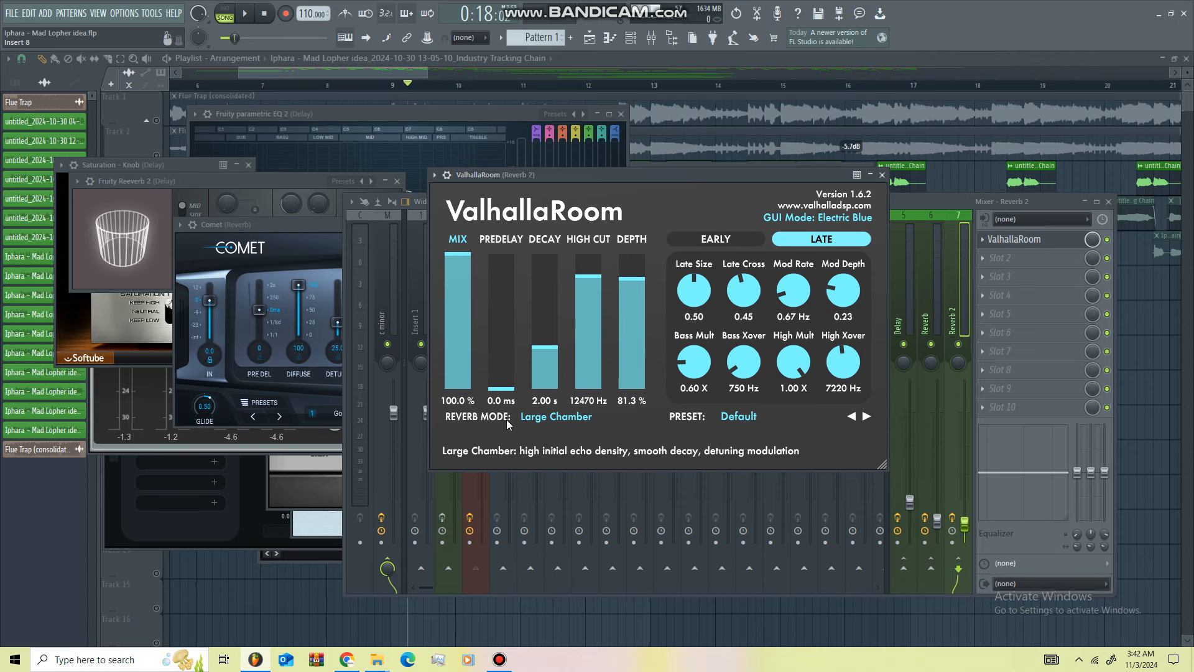
{"action": "left_click", "coordinate": [938, 204]}
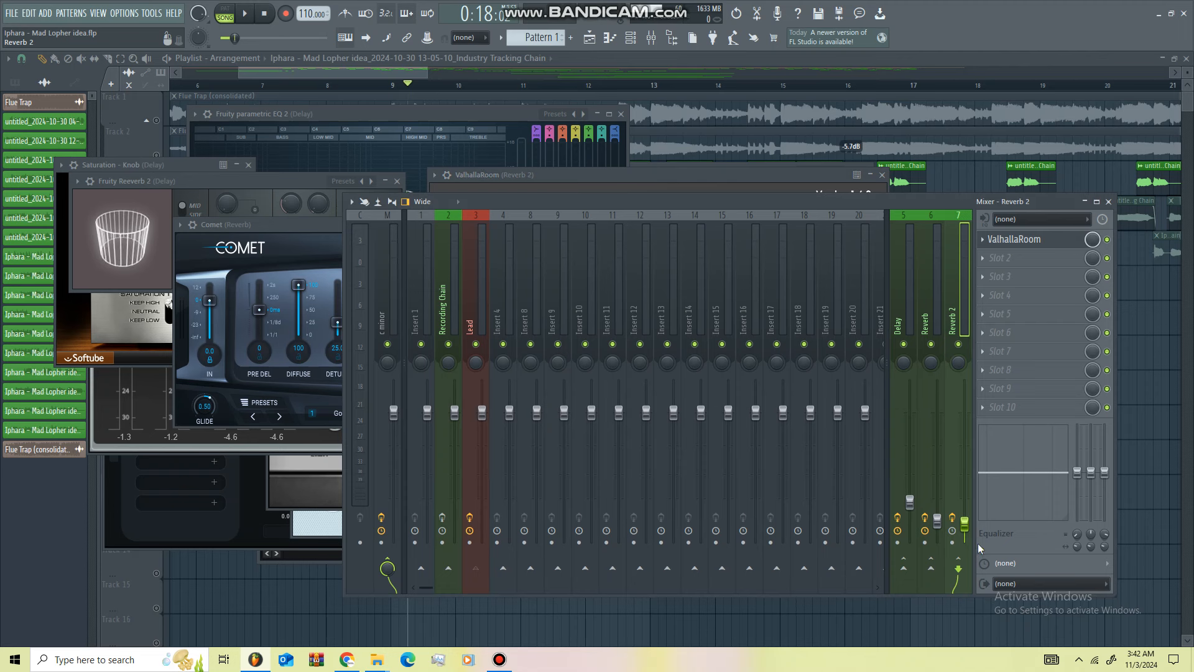
Step: Copy the Reverb 2 track's volume, try it at 90% (-2.2 dB) during playback, and paste the copied volume back
{"action": "right_click", "coordinate": [965, 524]}
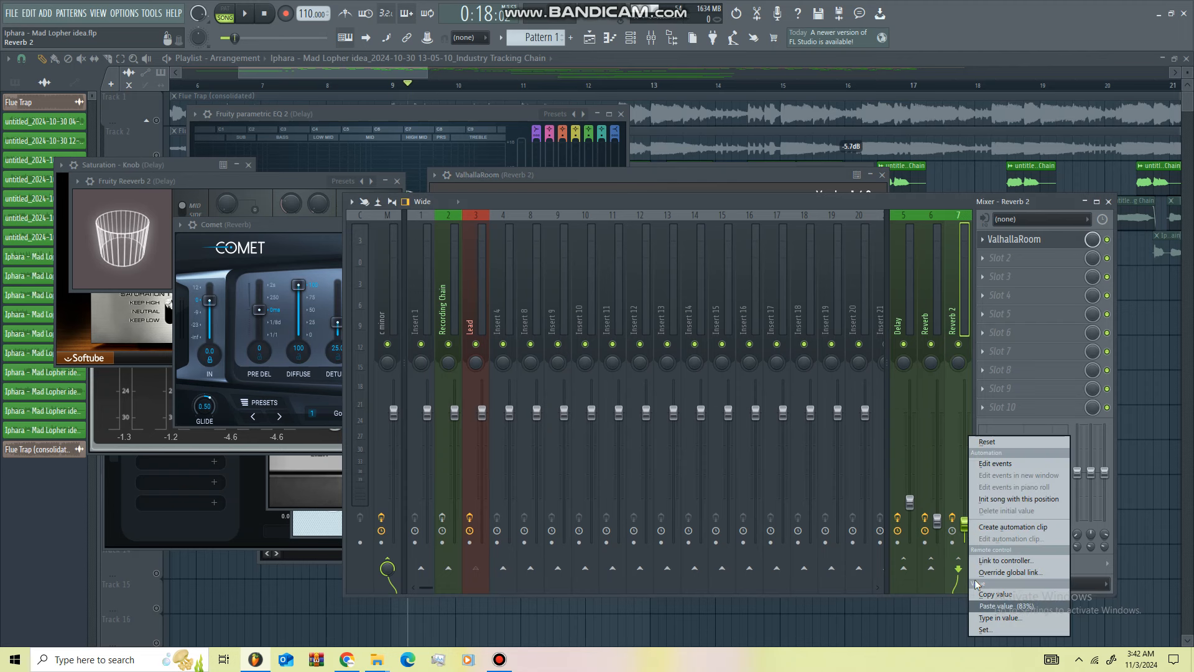
{"action": "left_click", "coordinate": [990, 595]}
{"action": "key", "text": "space"}
{"action": "left_click_drag", "start_coordinate": [964, 530], "coordinate": [964, 424]}
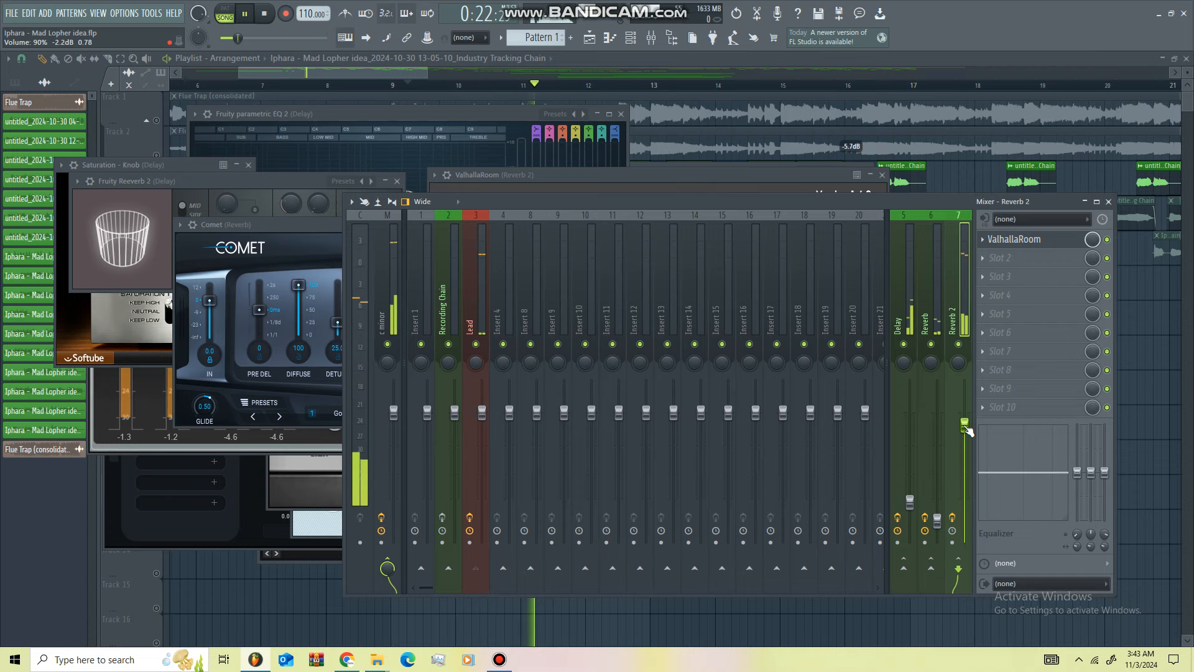
{"action": "right_click", "coordinate": [965, 424]}
{"action": "left_click", "coordinate": [1020, 600]}
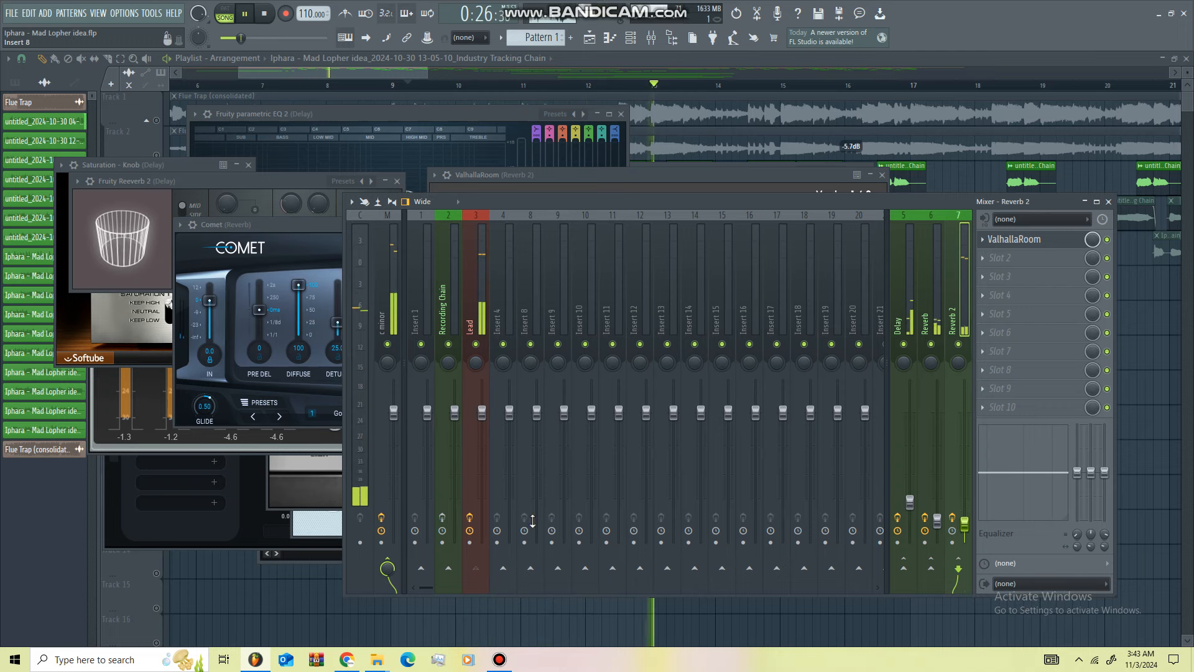
Step: Raise the Reverb 2 track's volume to 21% (-23.7 dB) during playback and stop the song
{"action": "scroll", "coordinate": [970, 519], "scroll_direction": "up", "scroll_amount": 2}
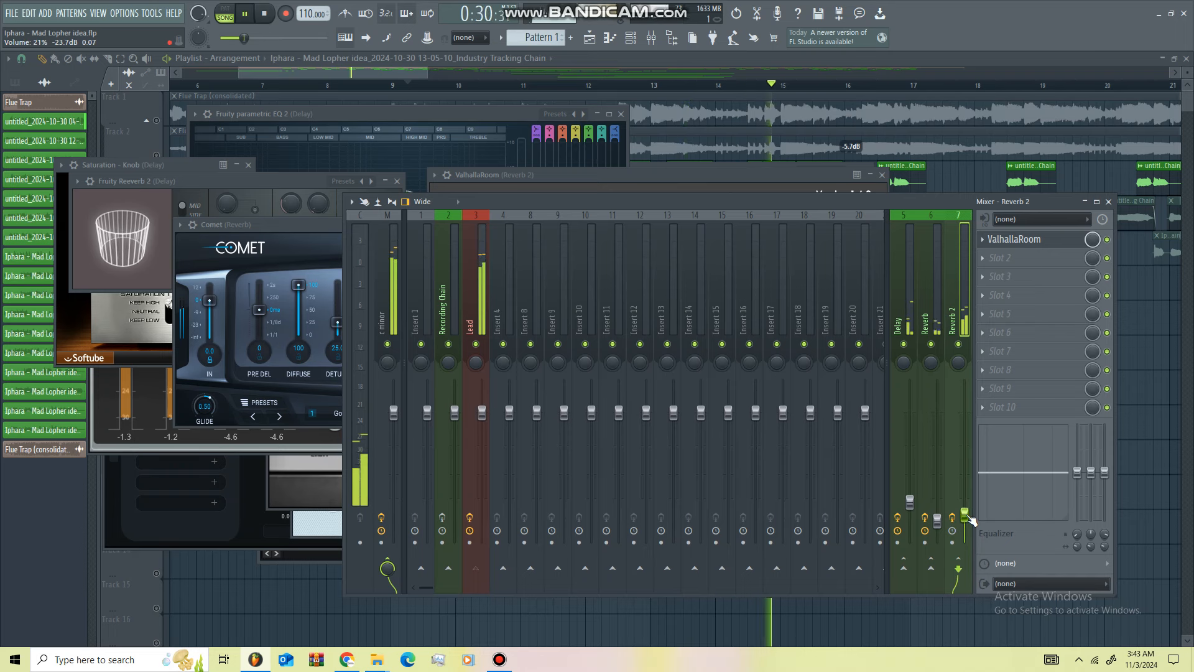
{"action": "key", "text": "space"}
Step: Open Center Stereo on the master track, move its window clear of the left edge and set its Low control to 0.0
{"action": "left_click", "coordinate": [391, 322]}
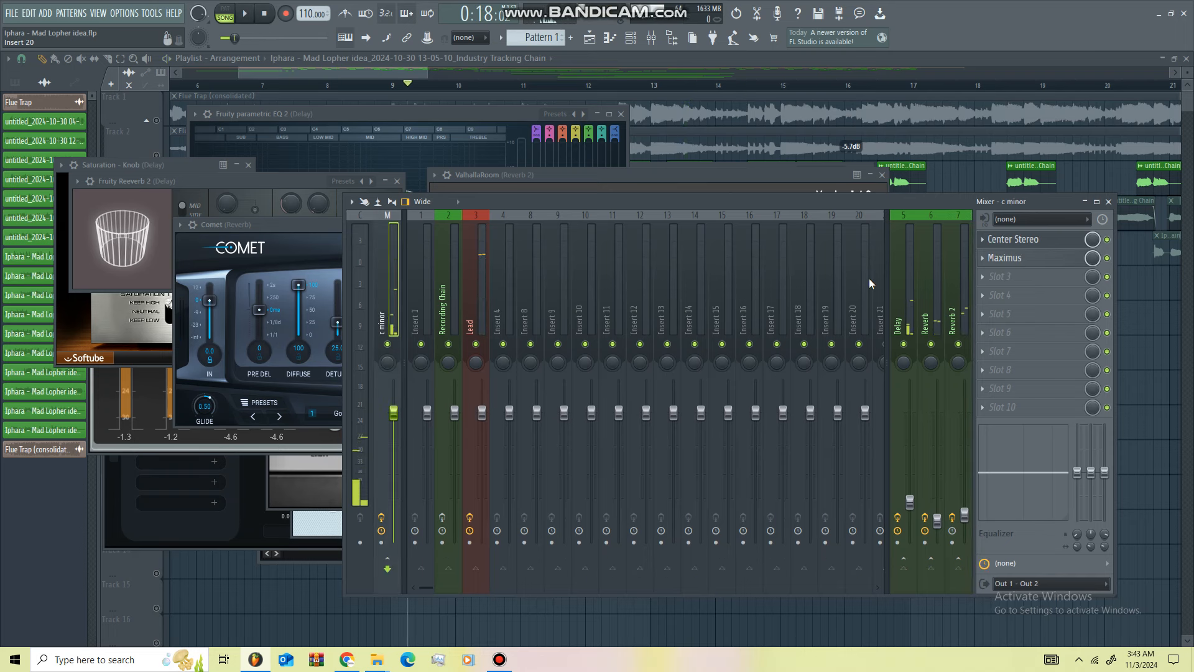
{"action": "left_click", "coordinate": [1033, 246]}
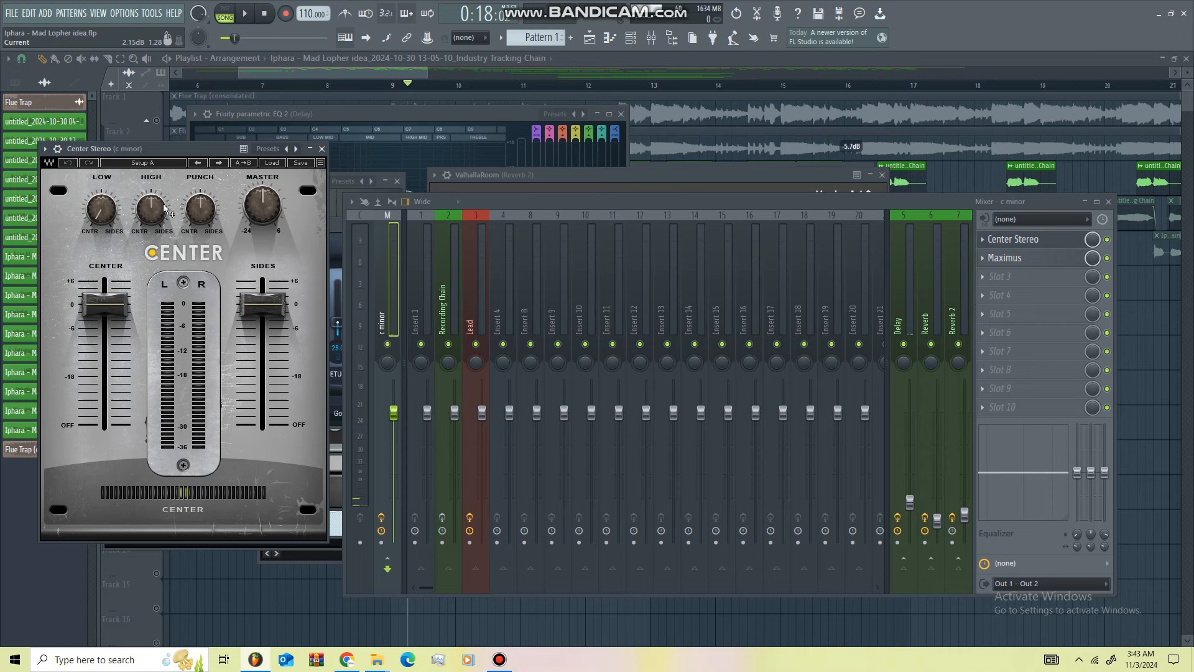
{"action": "left_click_drag", "start_coordinate": [165, 148], "coordinate": [365, 163]}
{"action": "left_click_drag", "start_coordinate": [295, 241], "coordinate": [299, 234]}
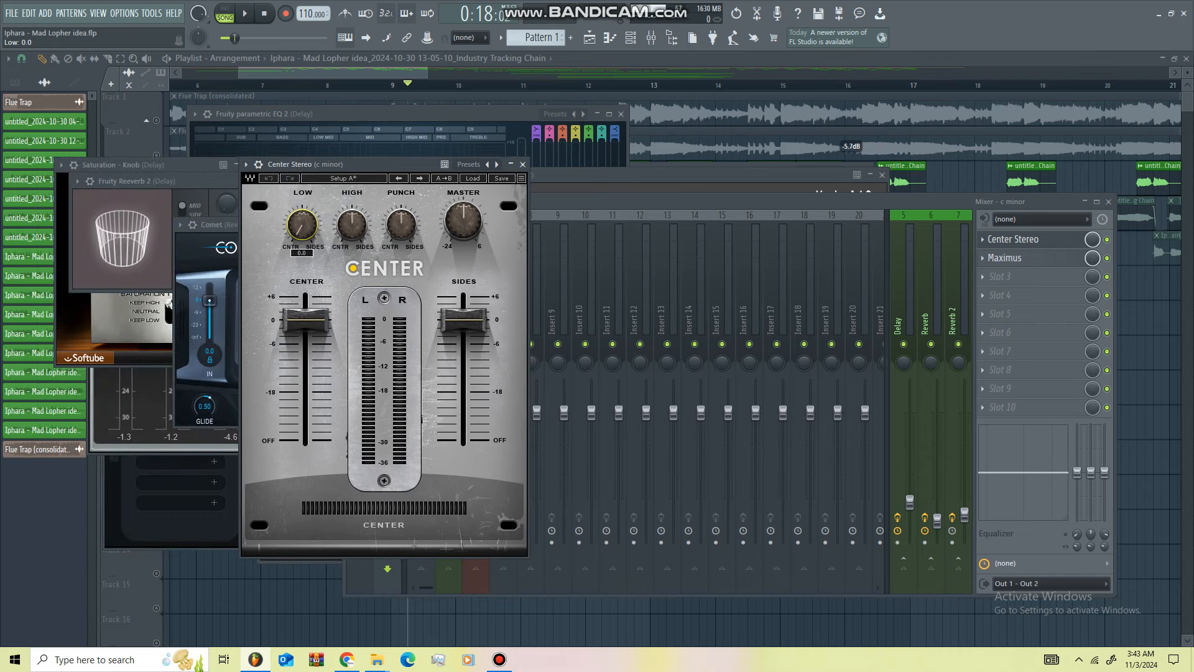
Step: Open Maximus on the master track, place its window over the mixer and inspect its low and mid bands
{"action": "left_click", "coordinate": [1018, 264]}
{"action": "left_click", "coordinate": [1019, 264]}
{"action": "left_click_drag", "start_coordinate": [248, 169], "coordinate": [543, 200]}
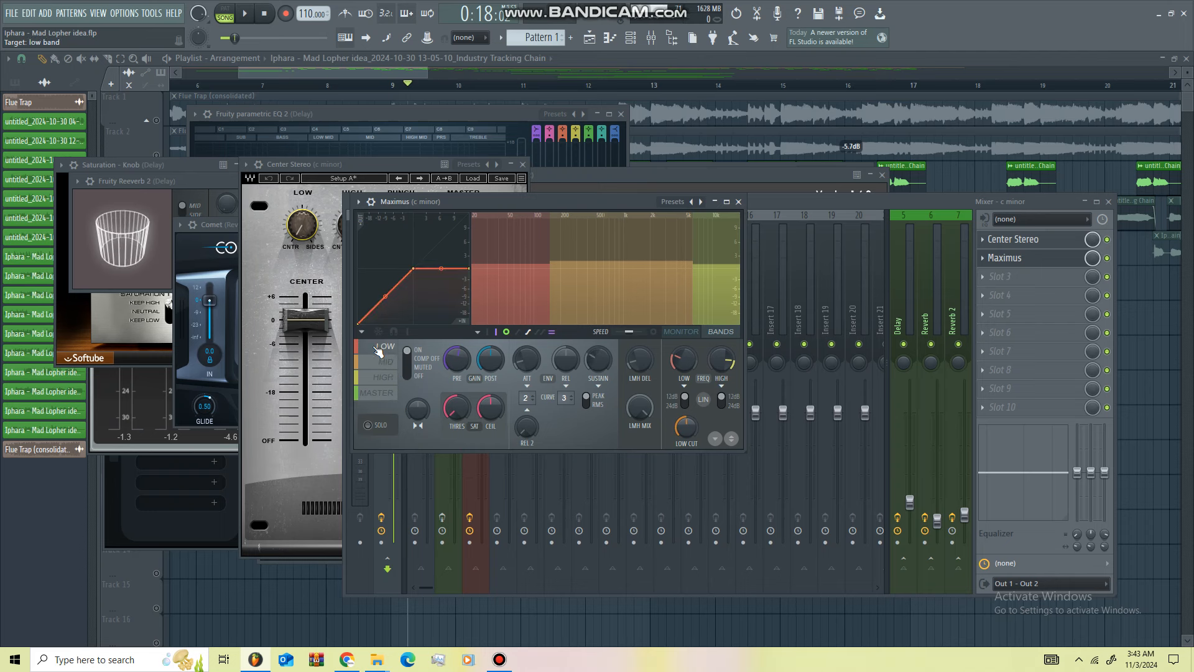
{"action": "left_click", "coordinate": [388, 362]}
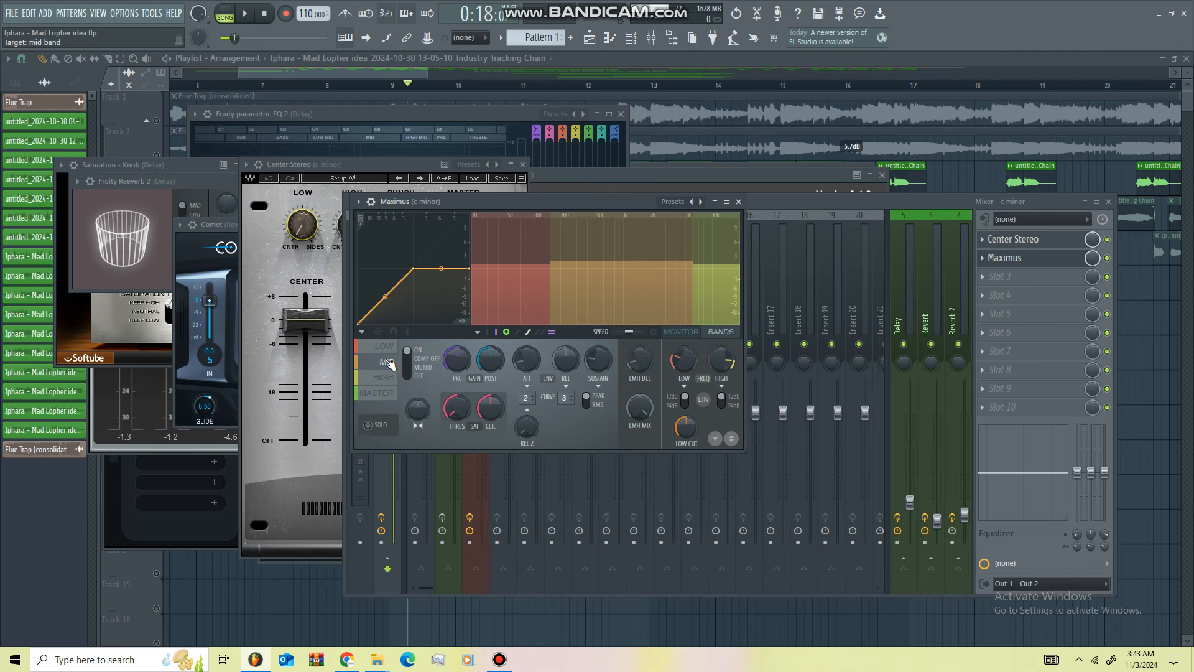